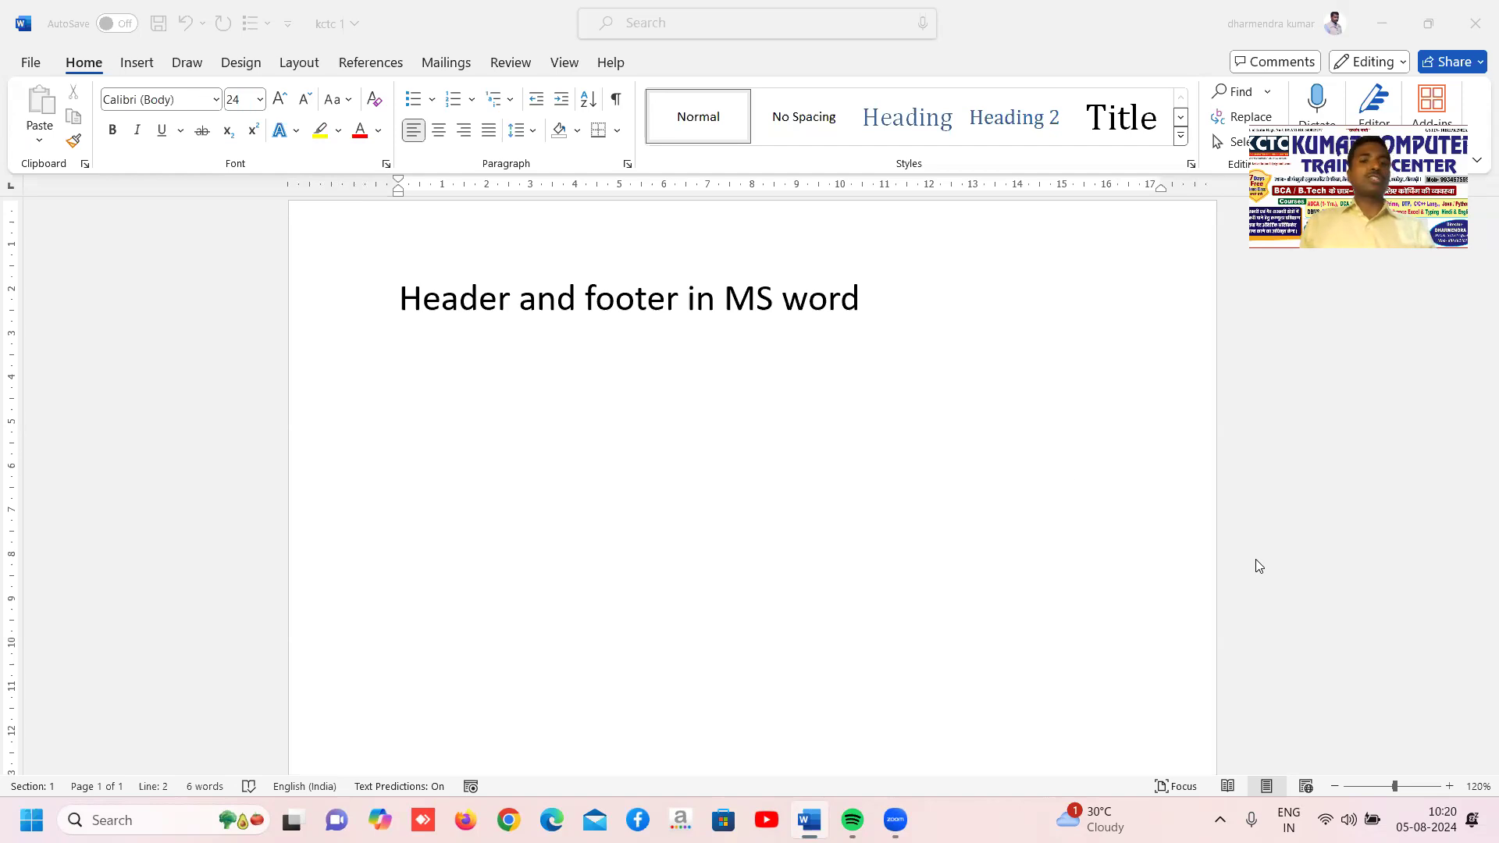
# Insert a Blank (Three Columns) header above the title on page one.
pyautogui.click(671, 538)
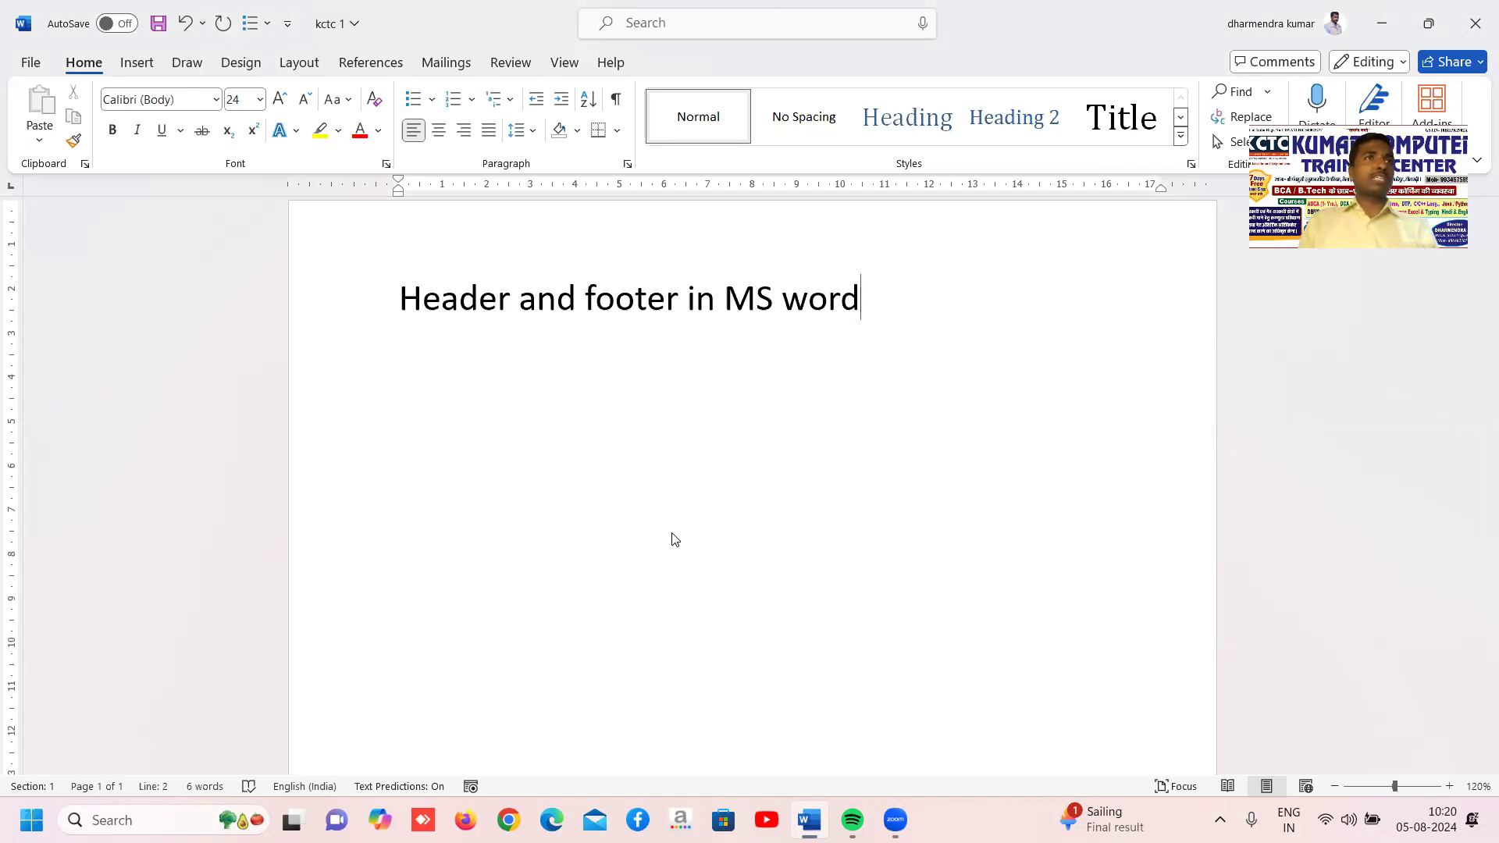
pyautogui.hotkey('ctrl', 'Home')
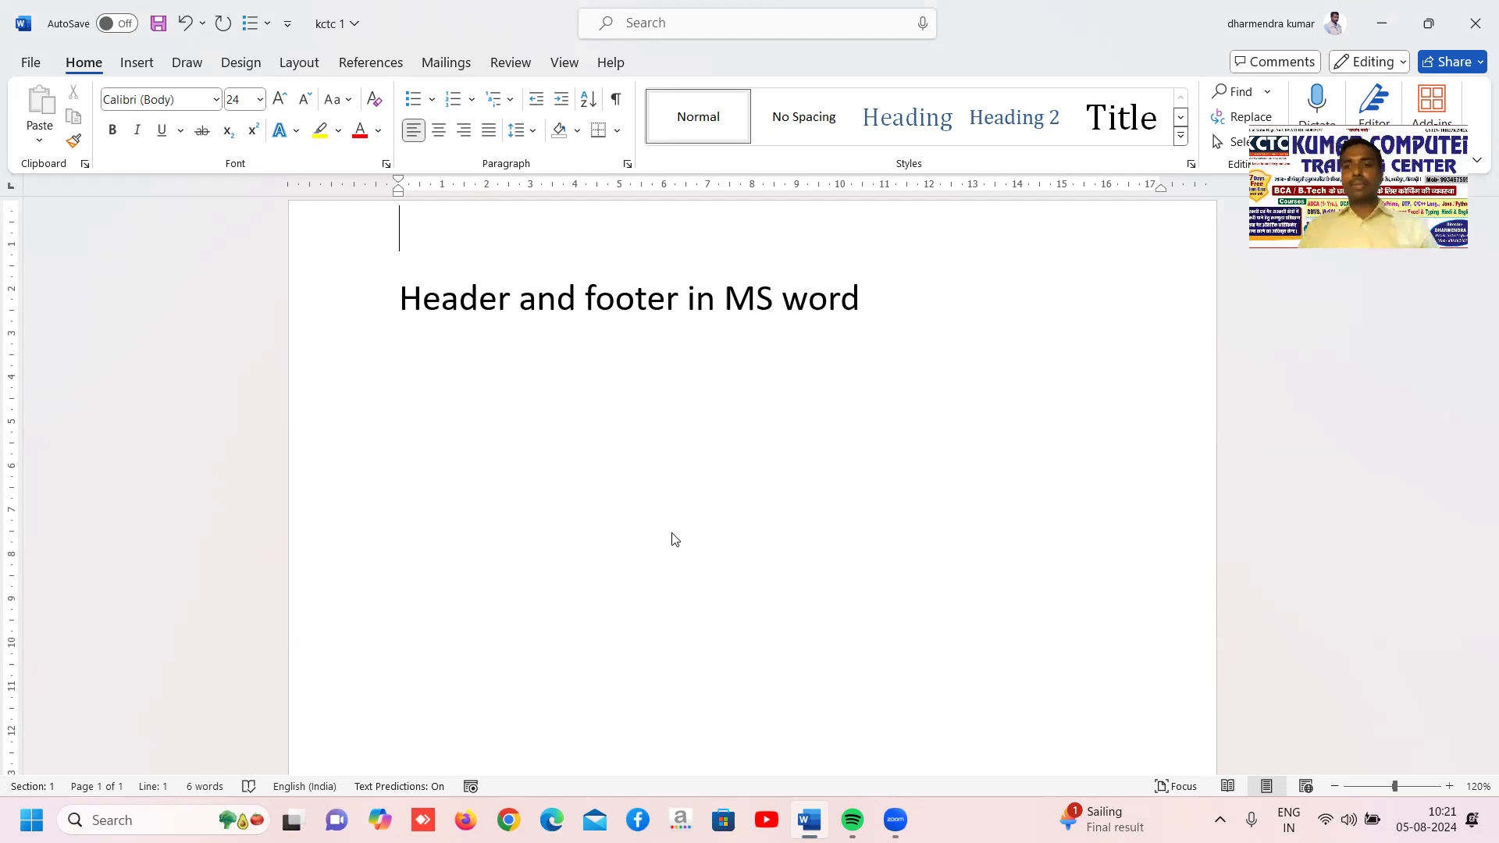
pyautogui.click(136, 64)
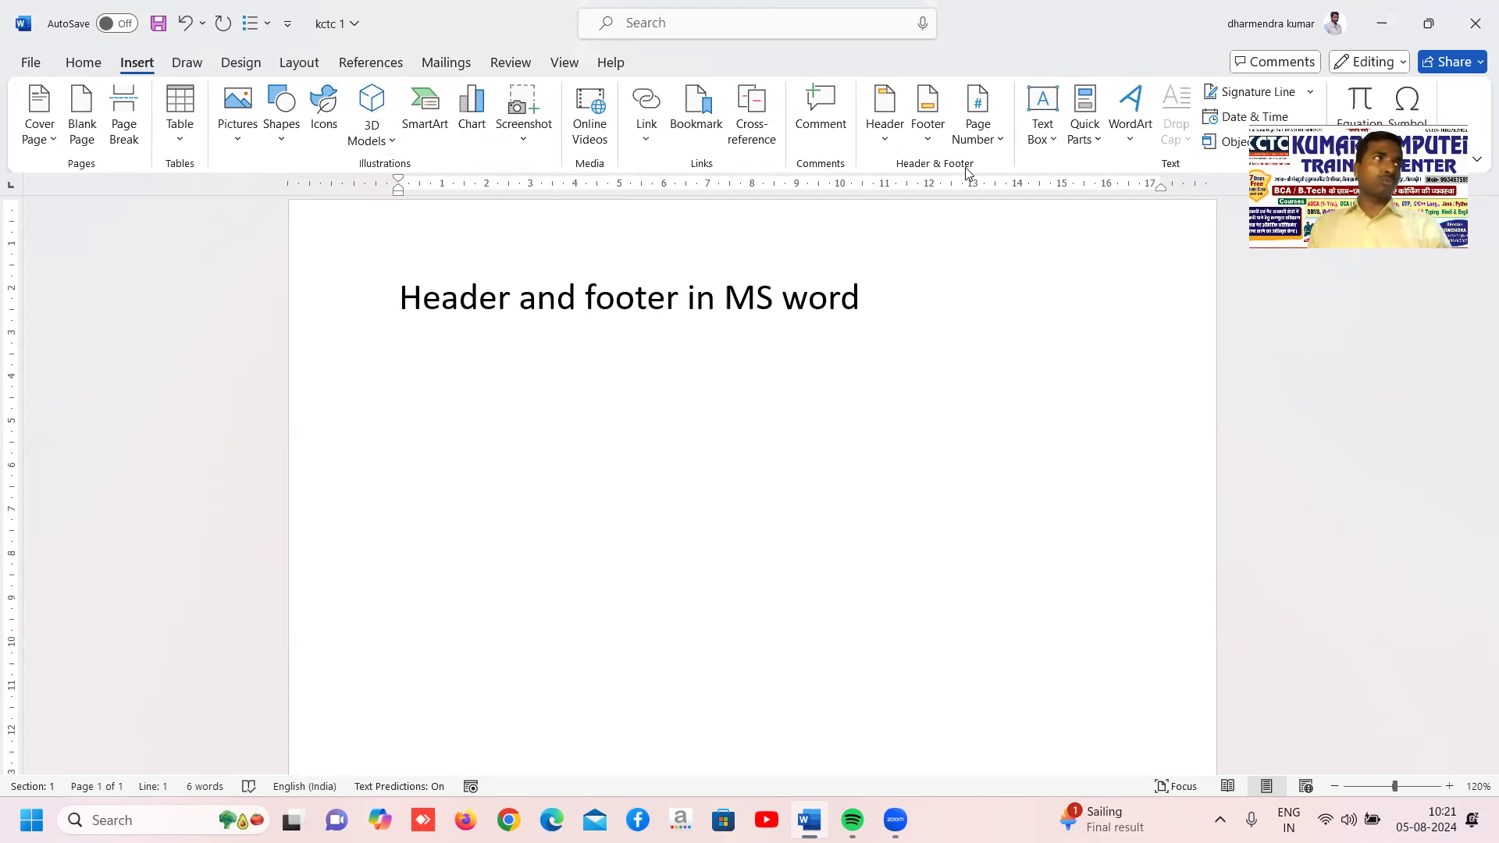
pyautogui.click(882, 140)
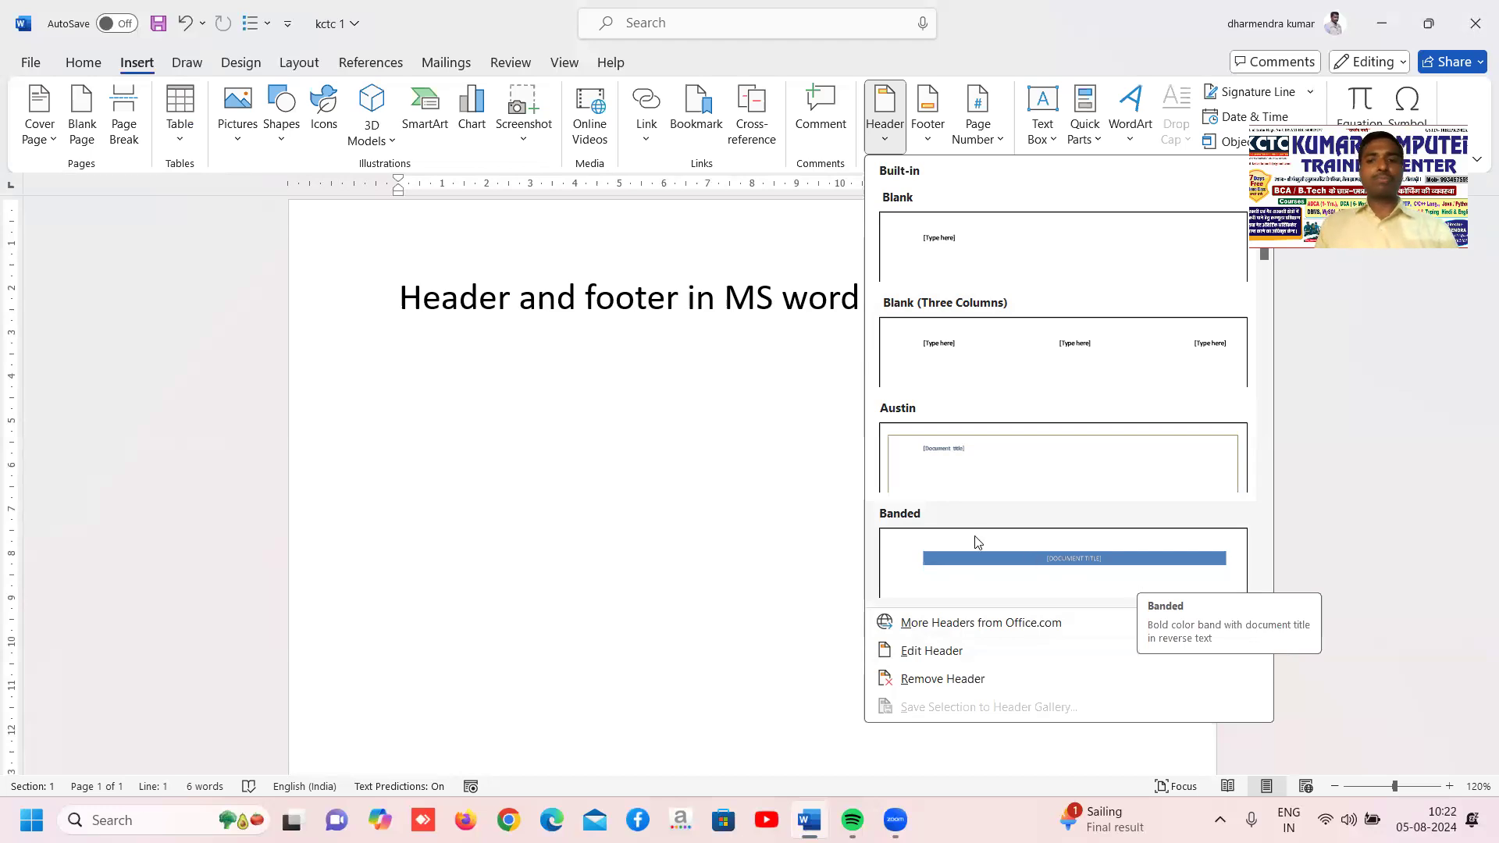
pyautogui.click(1155, 367)
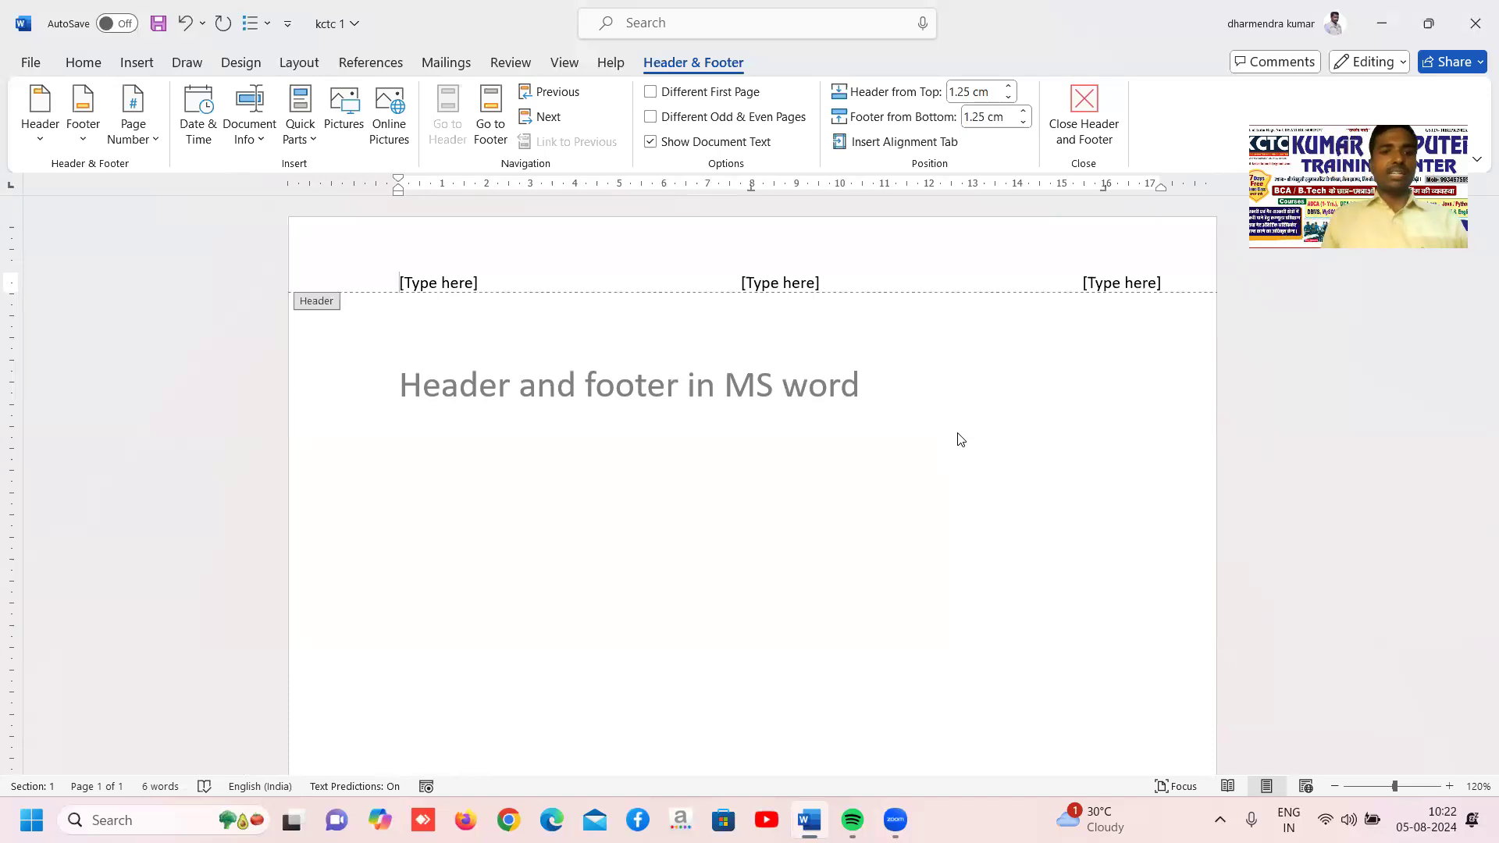
# Fill the left header column with 'Page:' followed by a plain page number.
pyautogui.click(444, 282)
pyautogui.write('Page:')
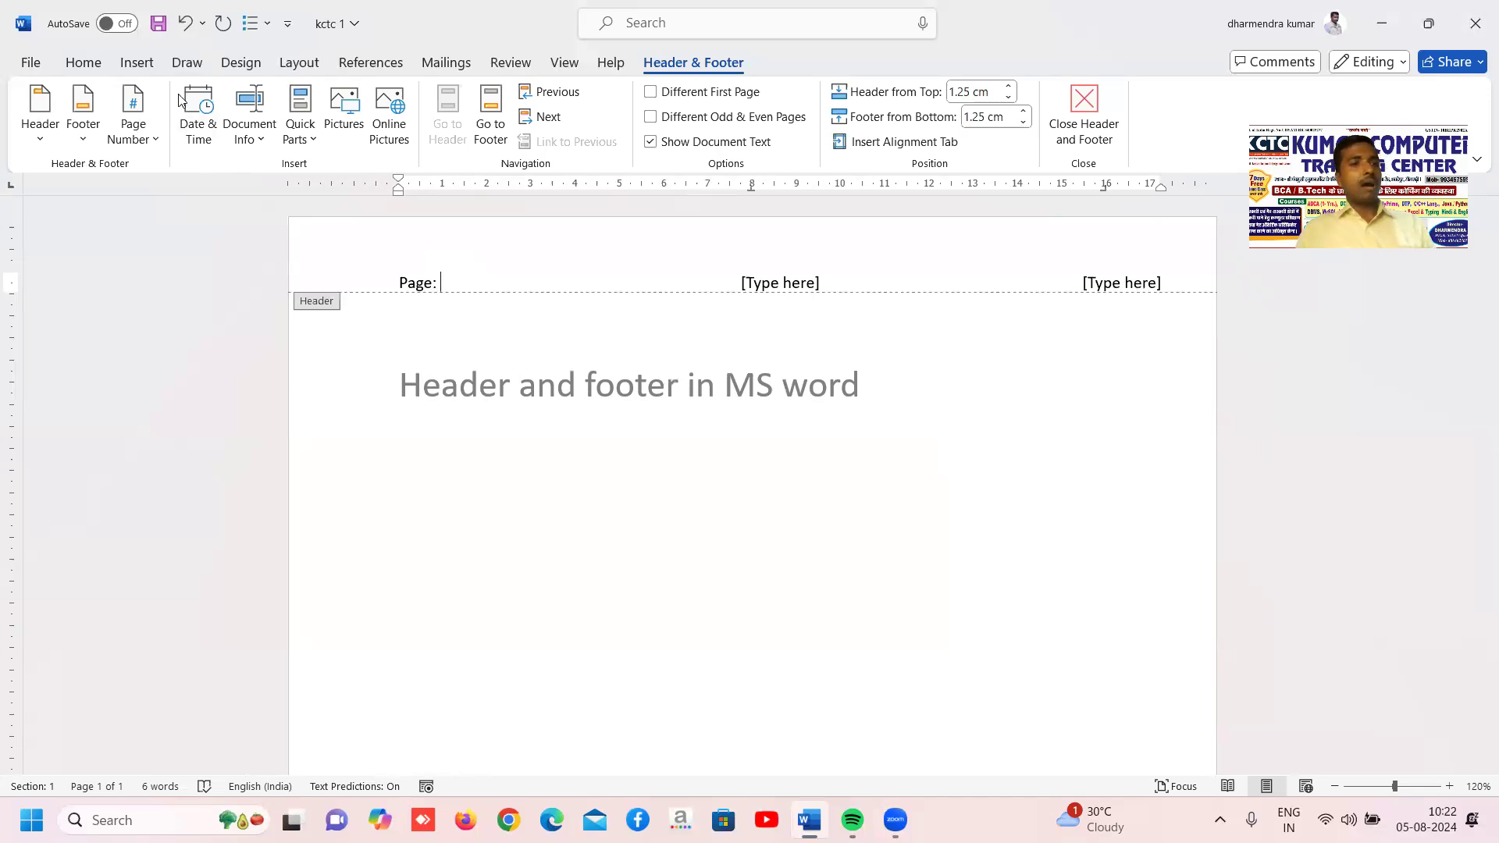
pyautogui.click(152, 142)
pyautogui.moveTo(180, 258)
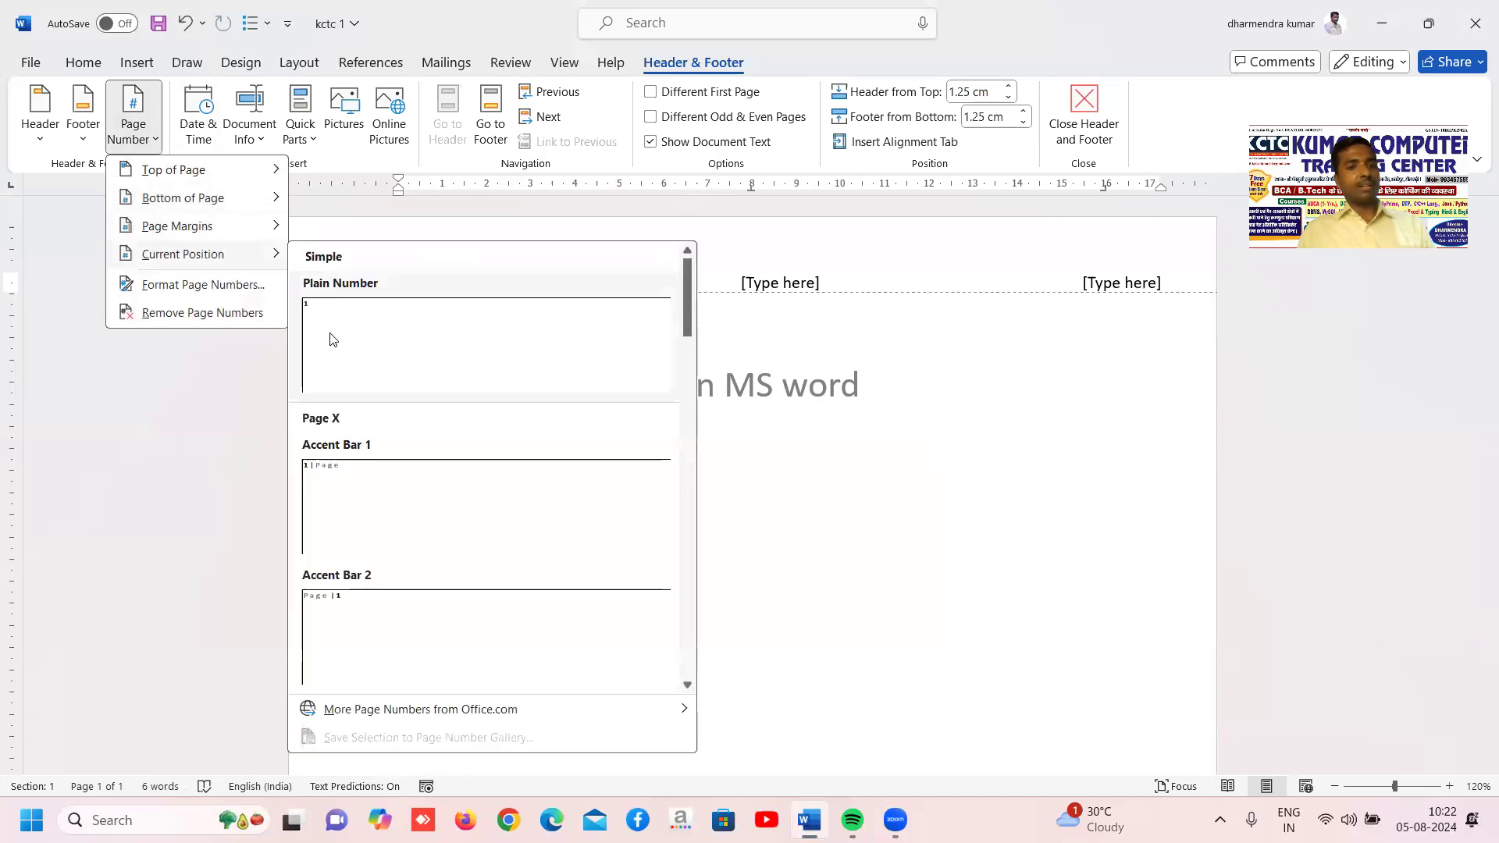
pyautogui.click(330, 339)
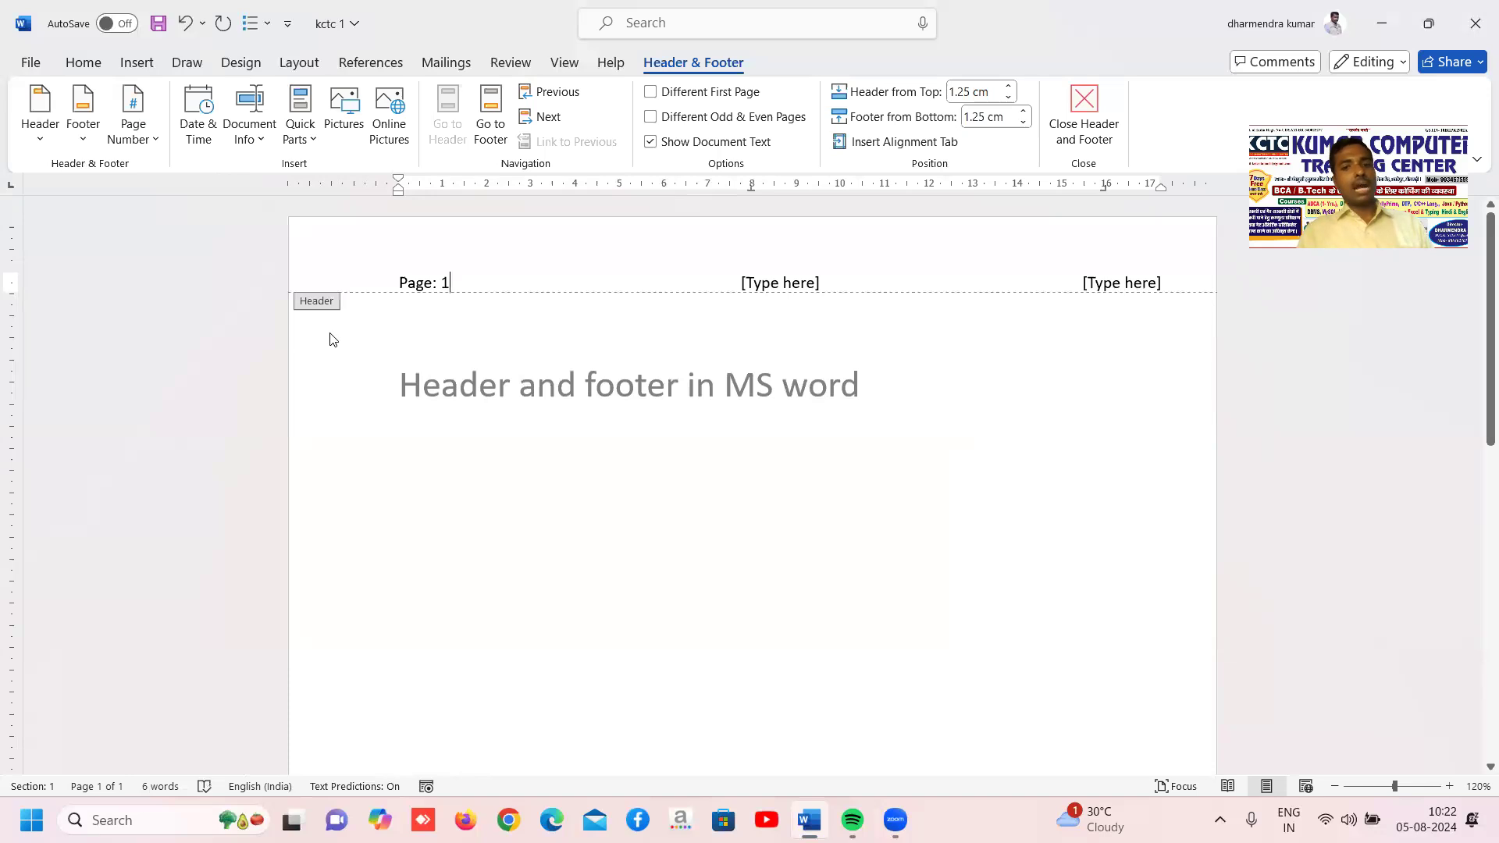
# Type 'Ms word' in the centre header column and select the right placeholder.
pyautogui.click(790, 285)
pyautogui.write('Ms word')
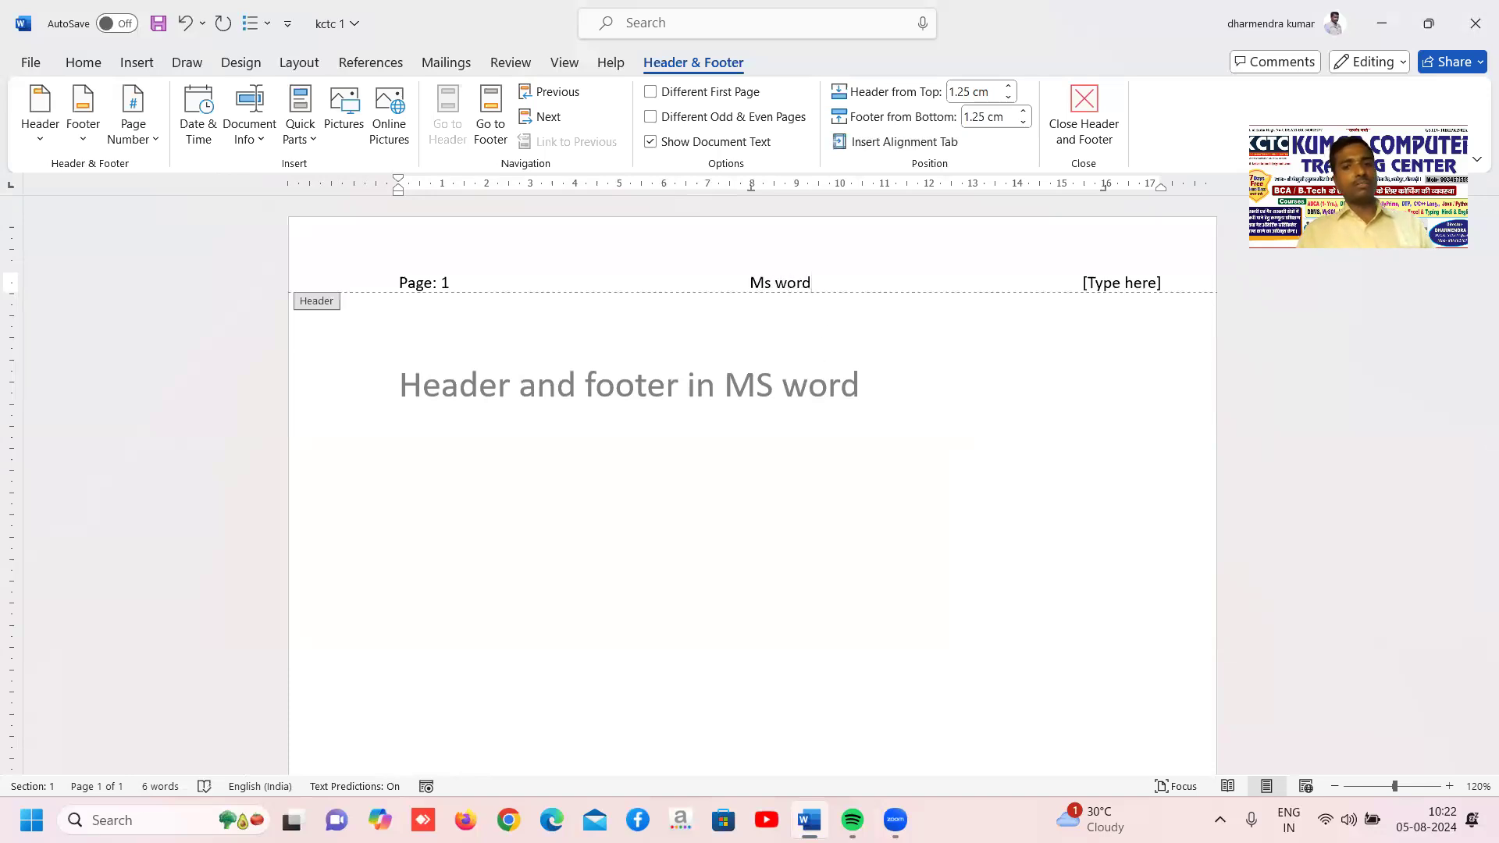
pyautogui.click(1148, 281)
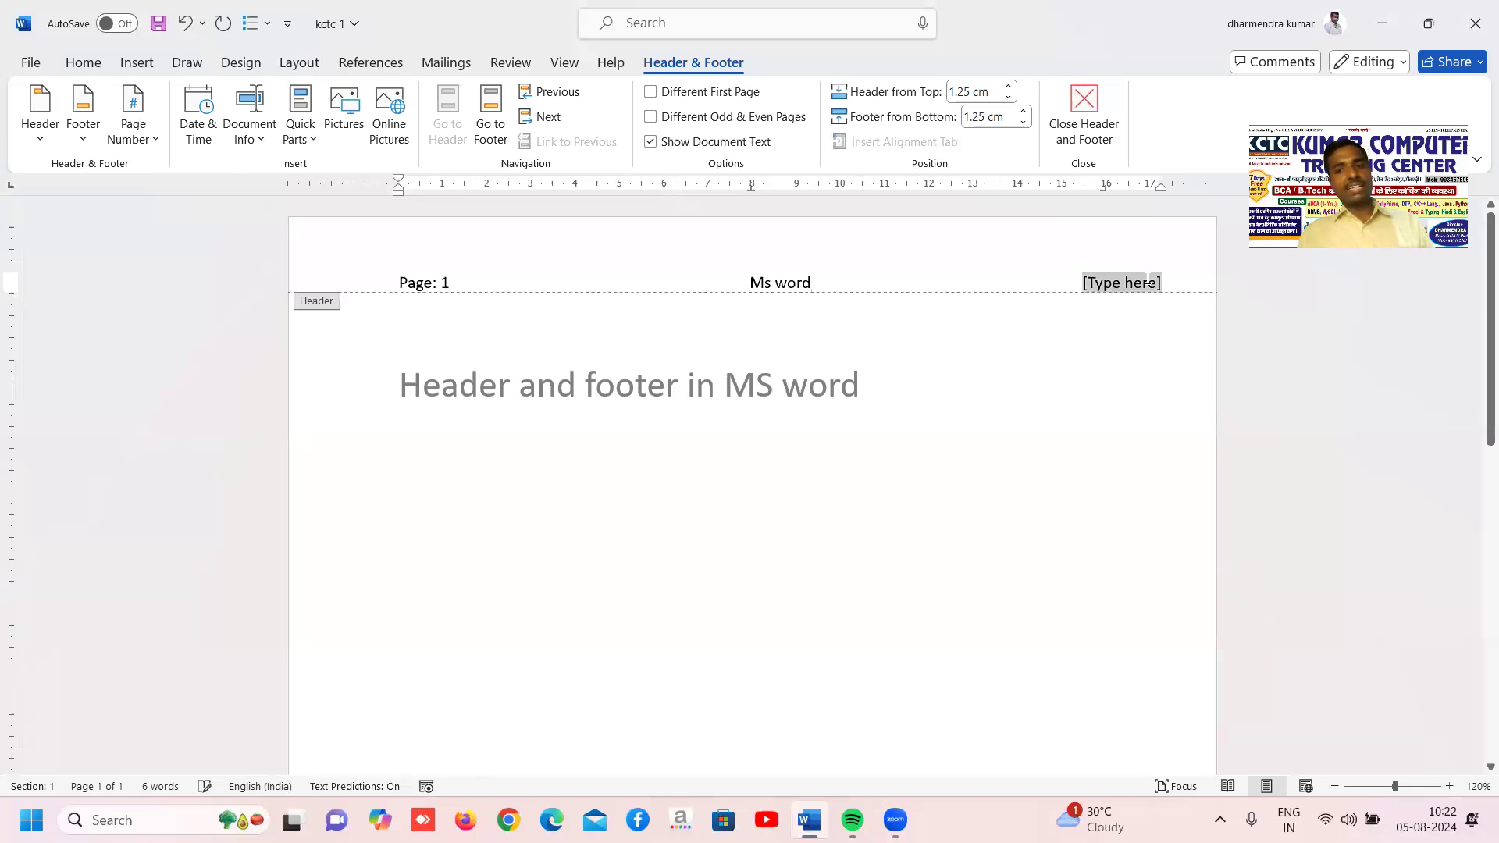
# Insert today's date in 5-Aug-24 format into the header's right column.
pyautogui.click(201, 139)
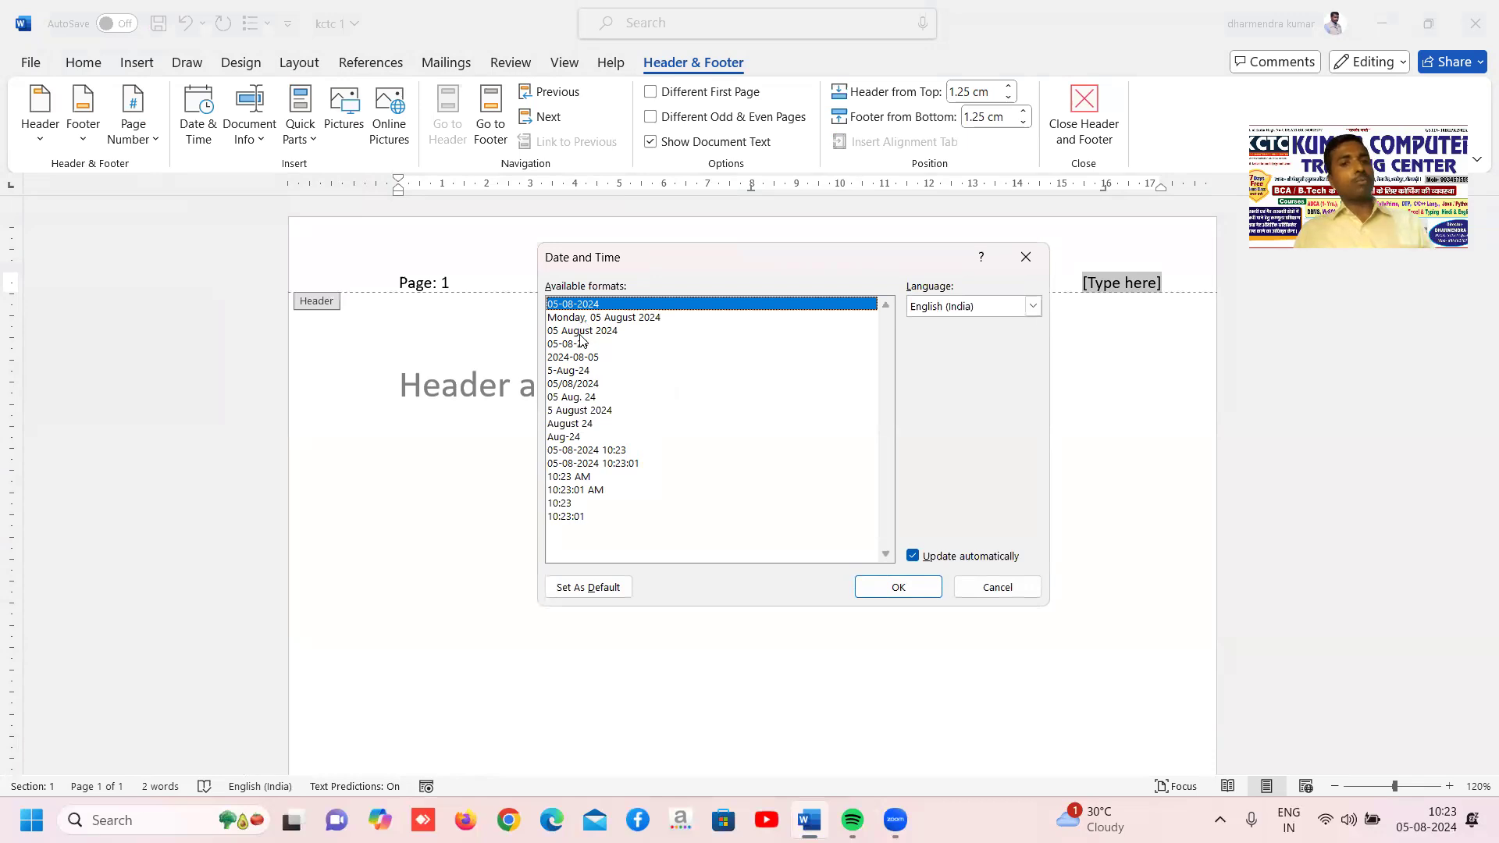
pyautogui.click(573, 371)
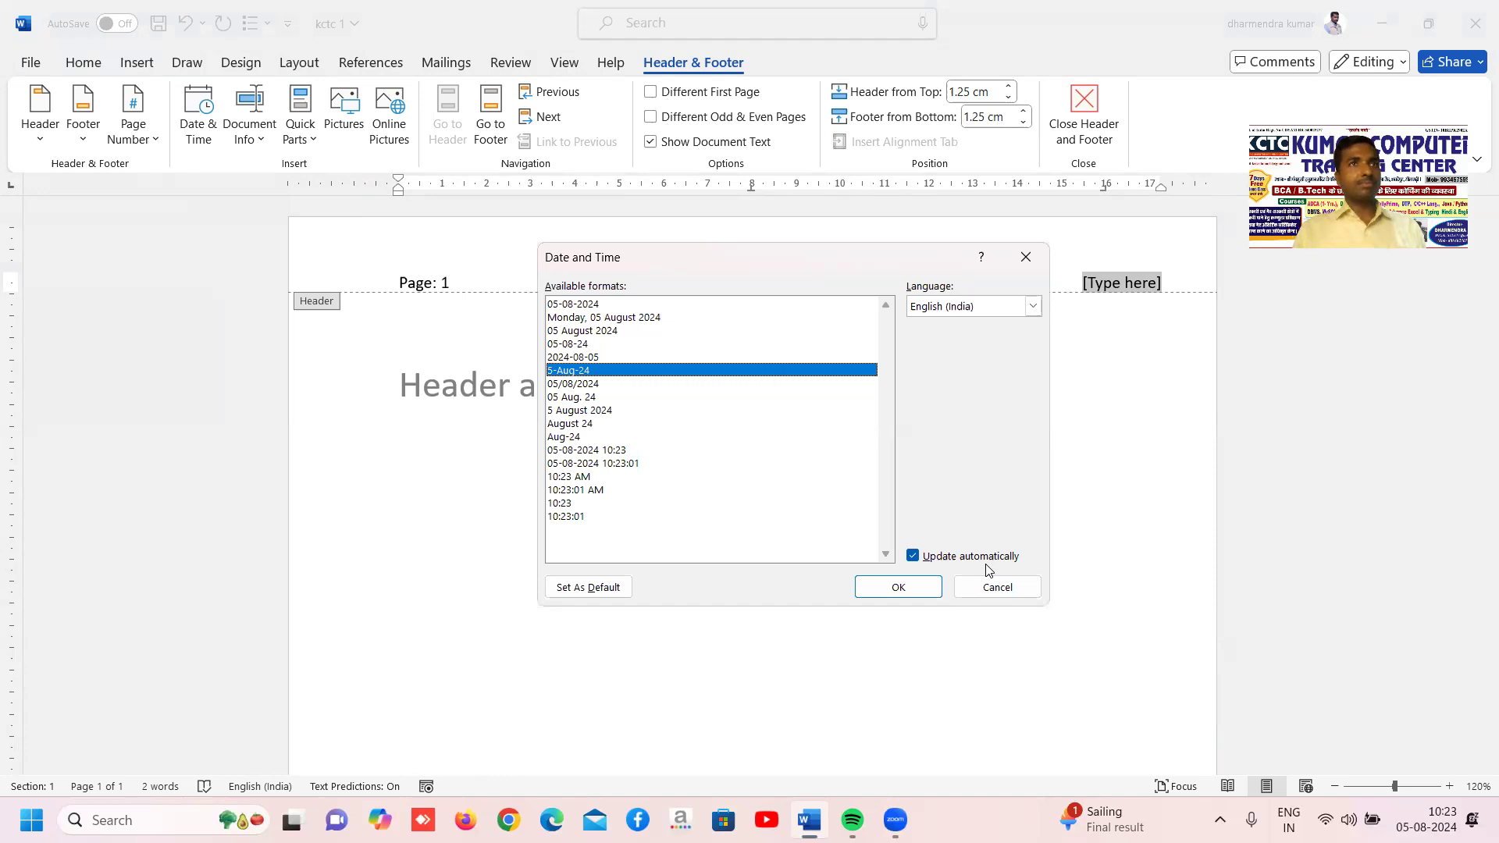
pyautogui.click(923, 587)
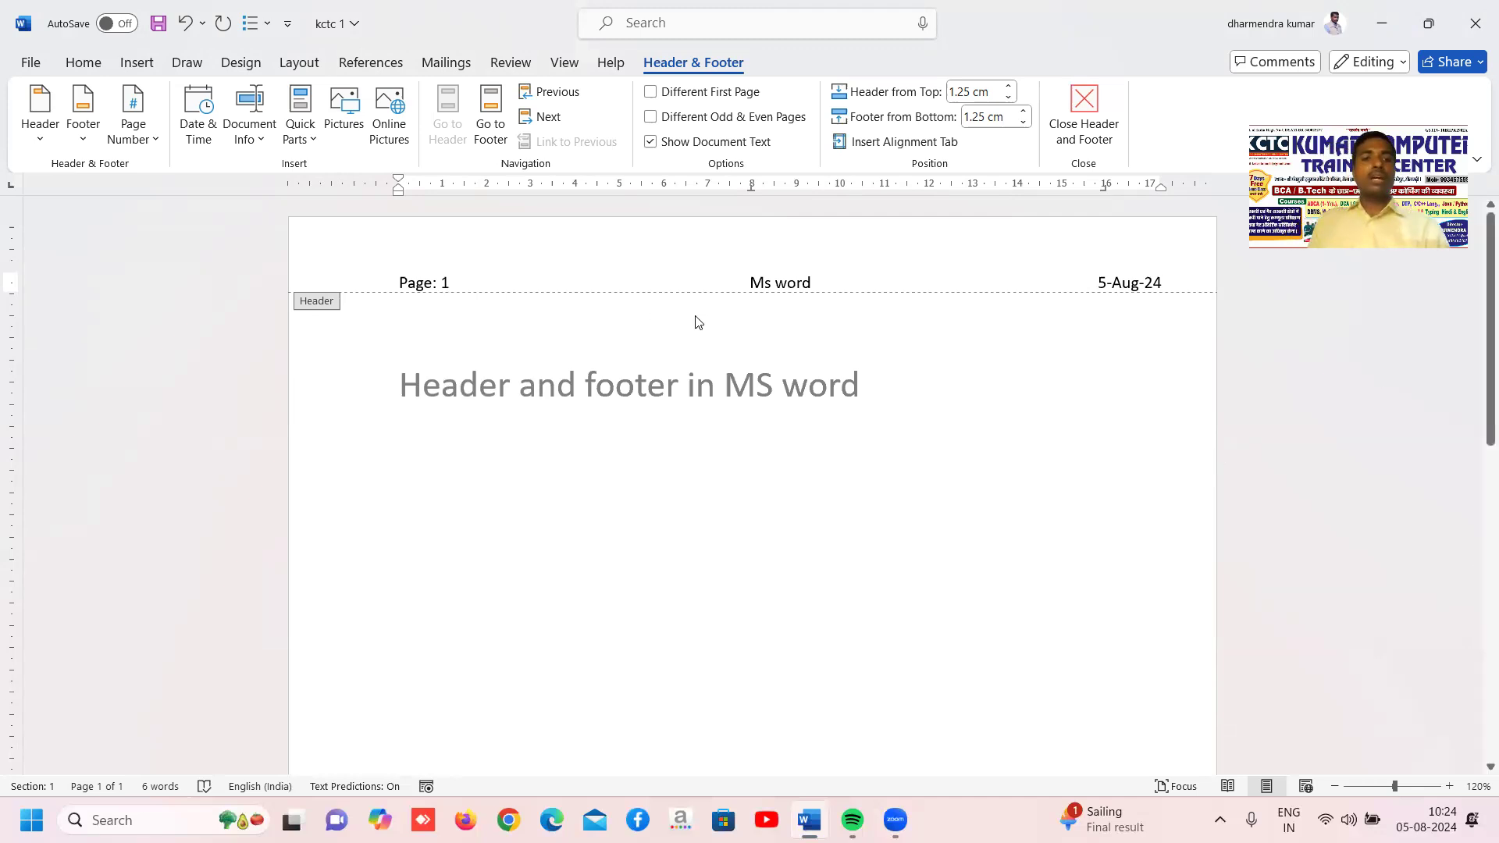
pyautogui.click(1153, 281)
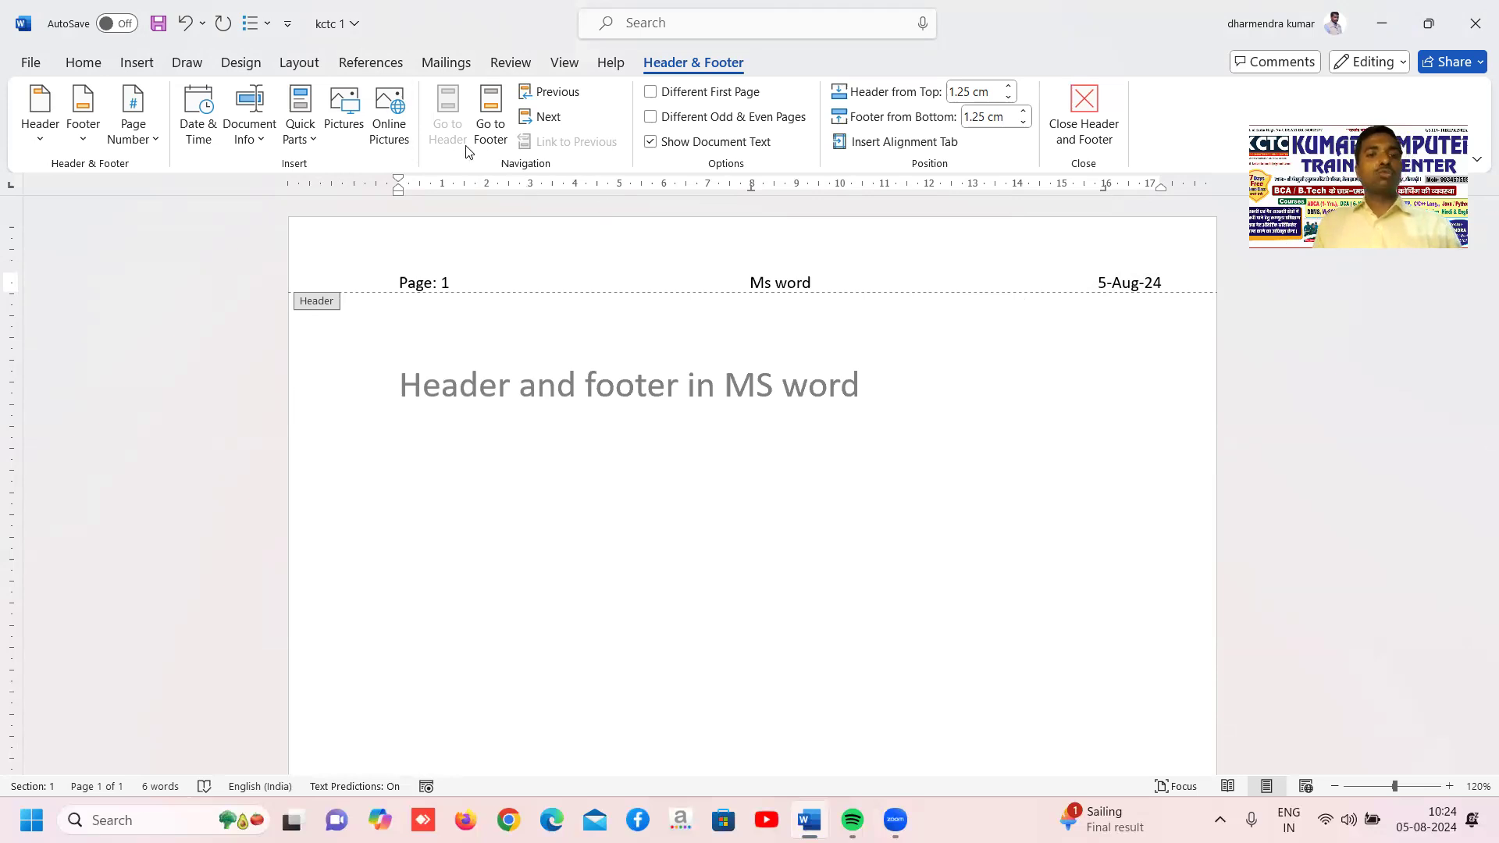
# Type the author's name centred in the footer and close header and footer editing.
pyautogui.click(487, 112)
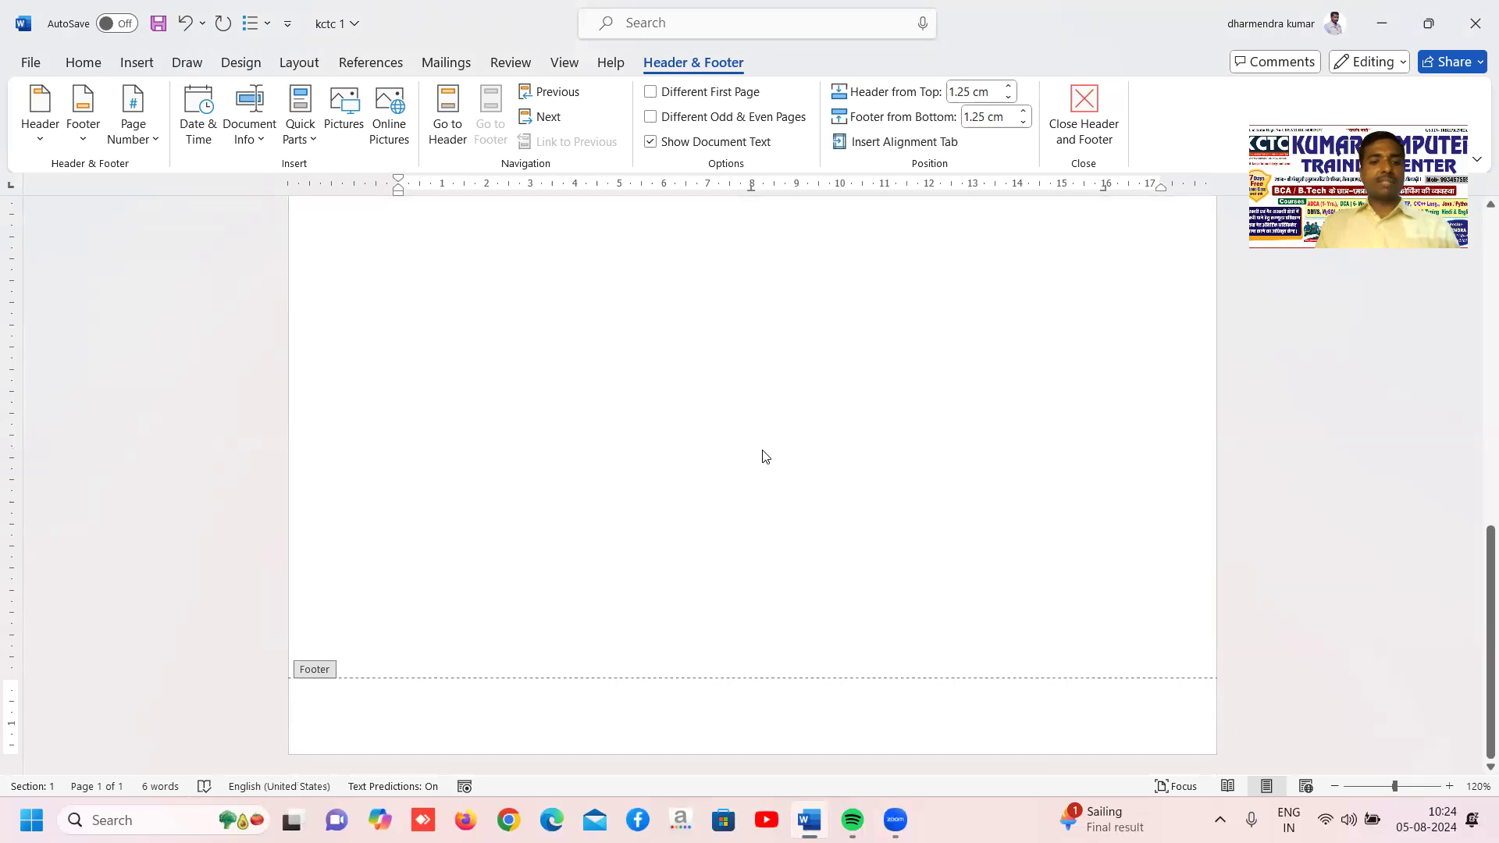
pyautogui.press('Tab')
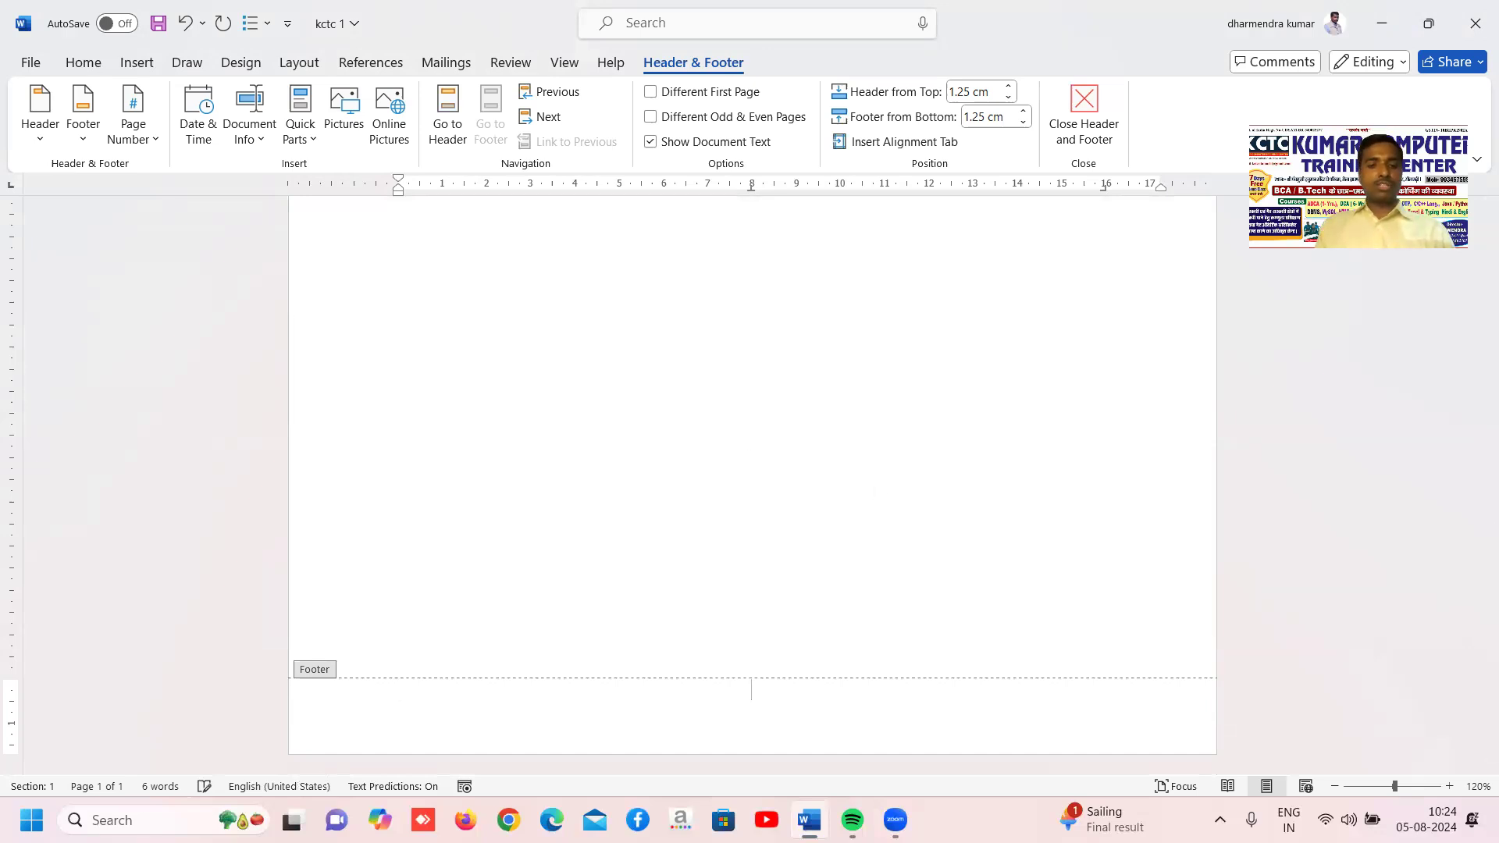
pyautogui.write('DHARMENDRA KUMAR sir')
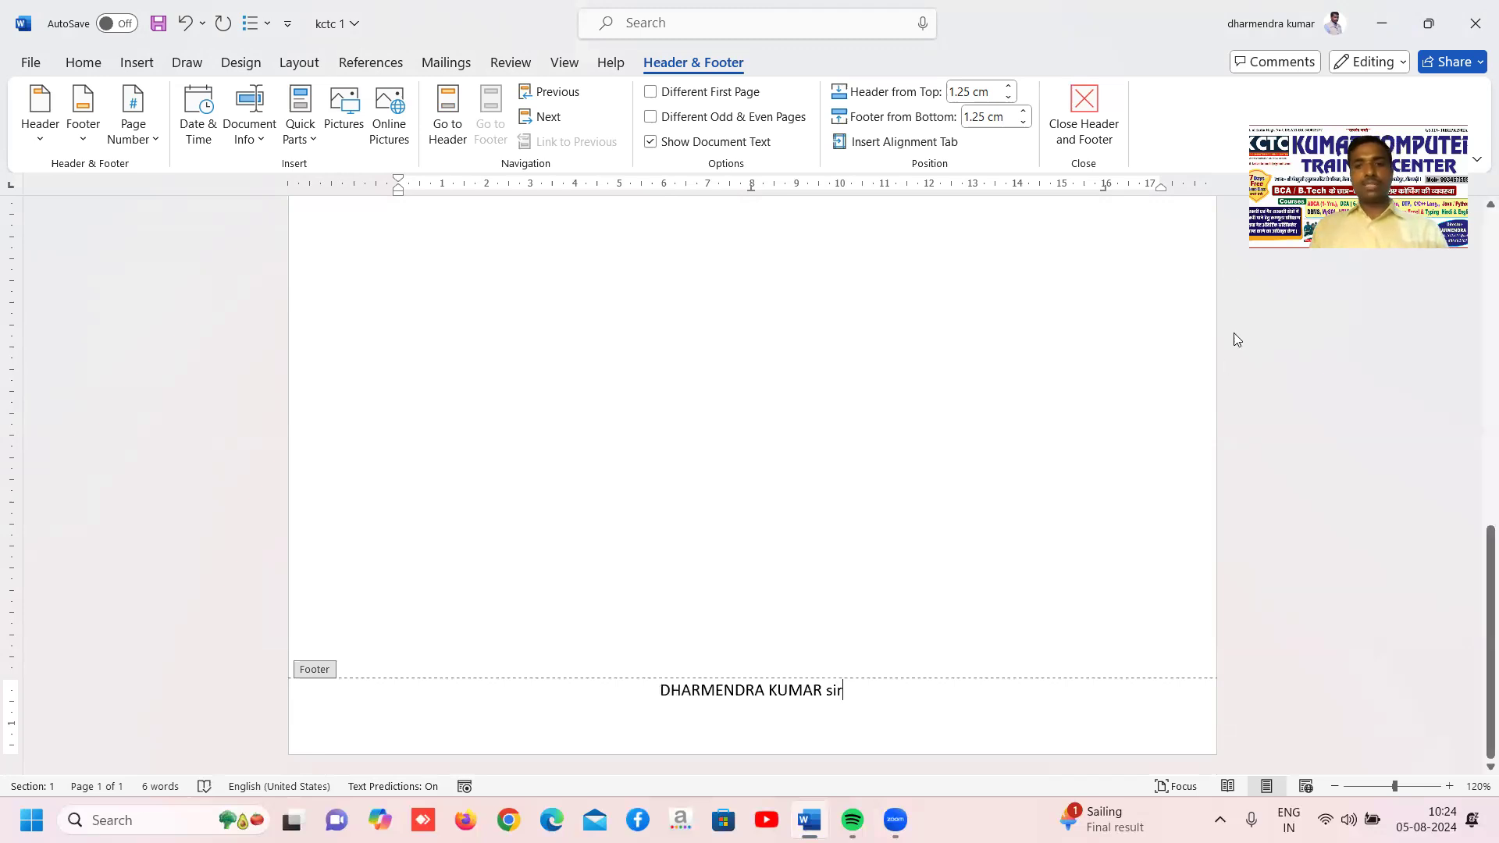
pyautogui.click(1087, 112)
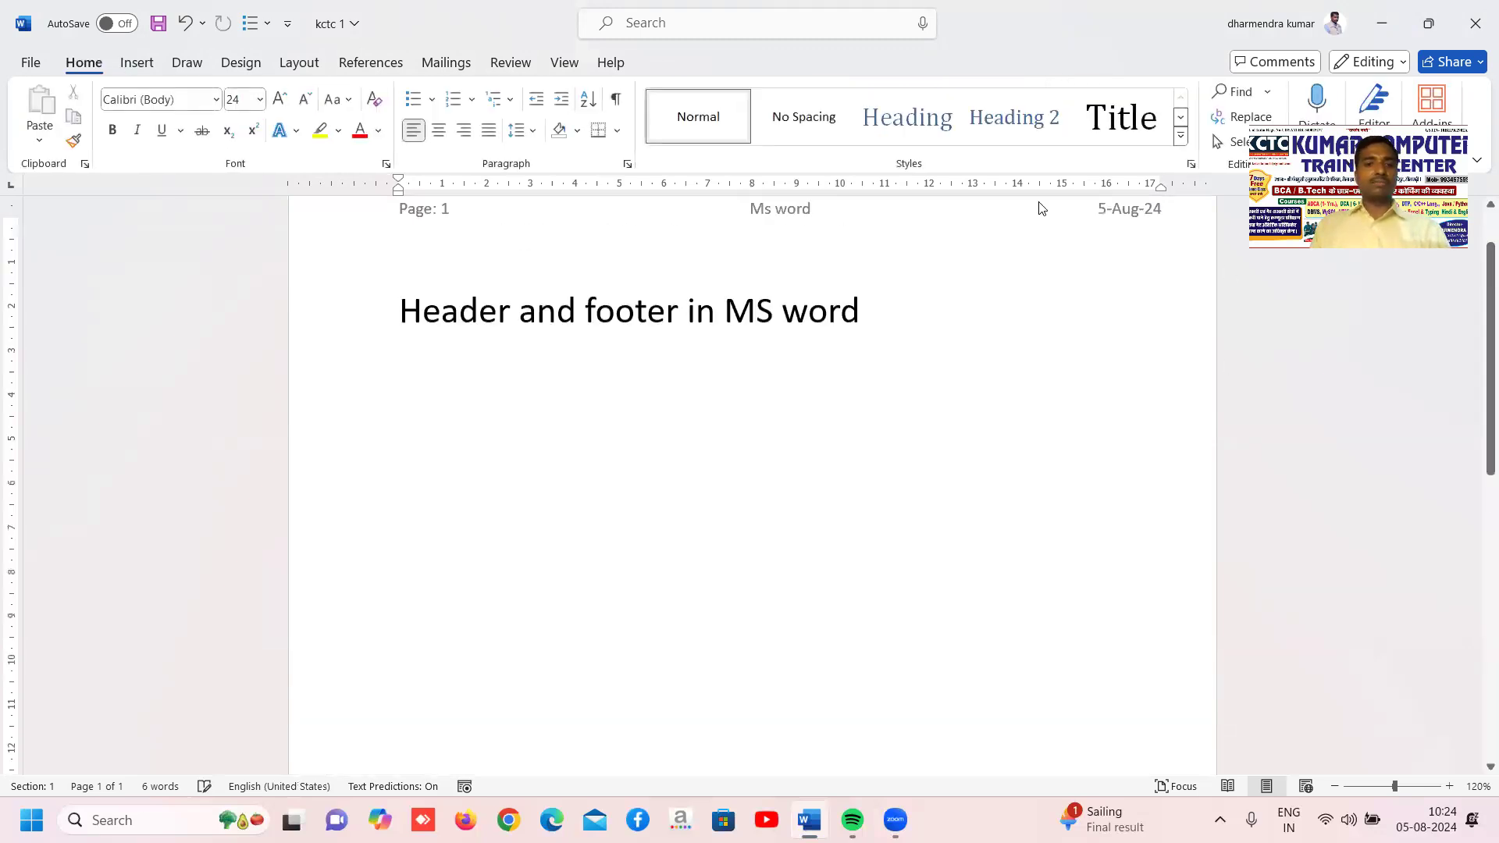
# Add several new pages after the title line with Ctrl+Enter page breaks.
pyautogui.scroll(2, 970, 328)
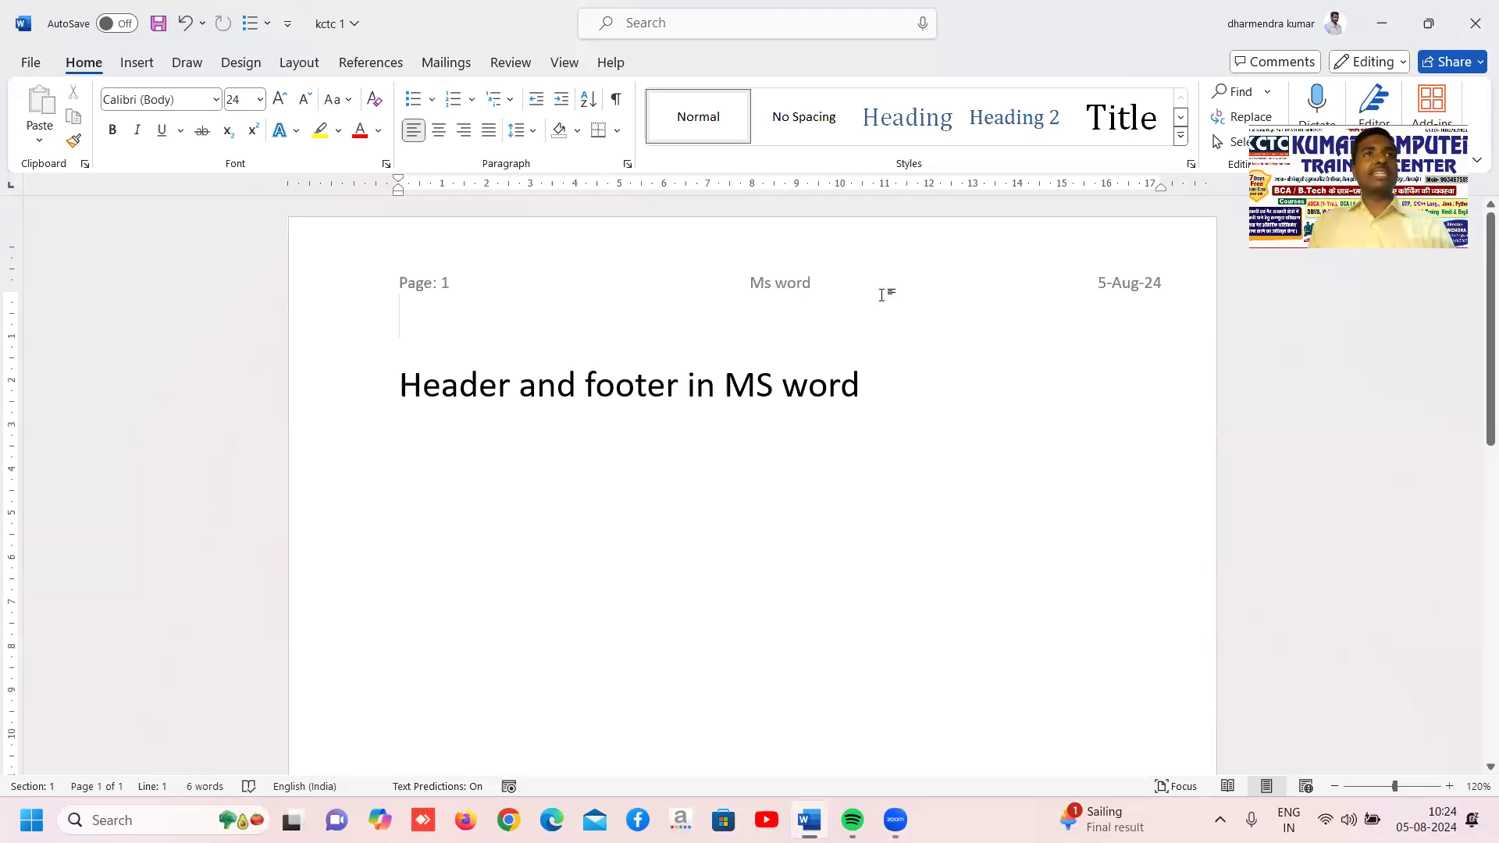
pyautogui.scroll(-10, 1159, 314)
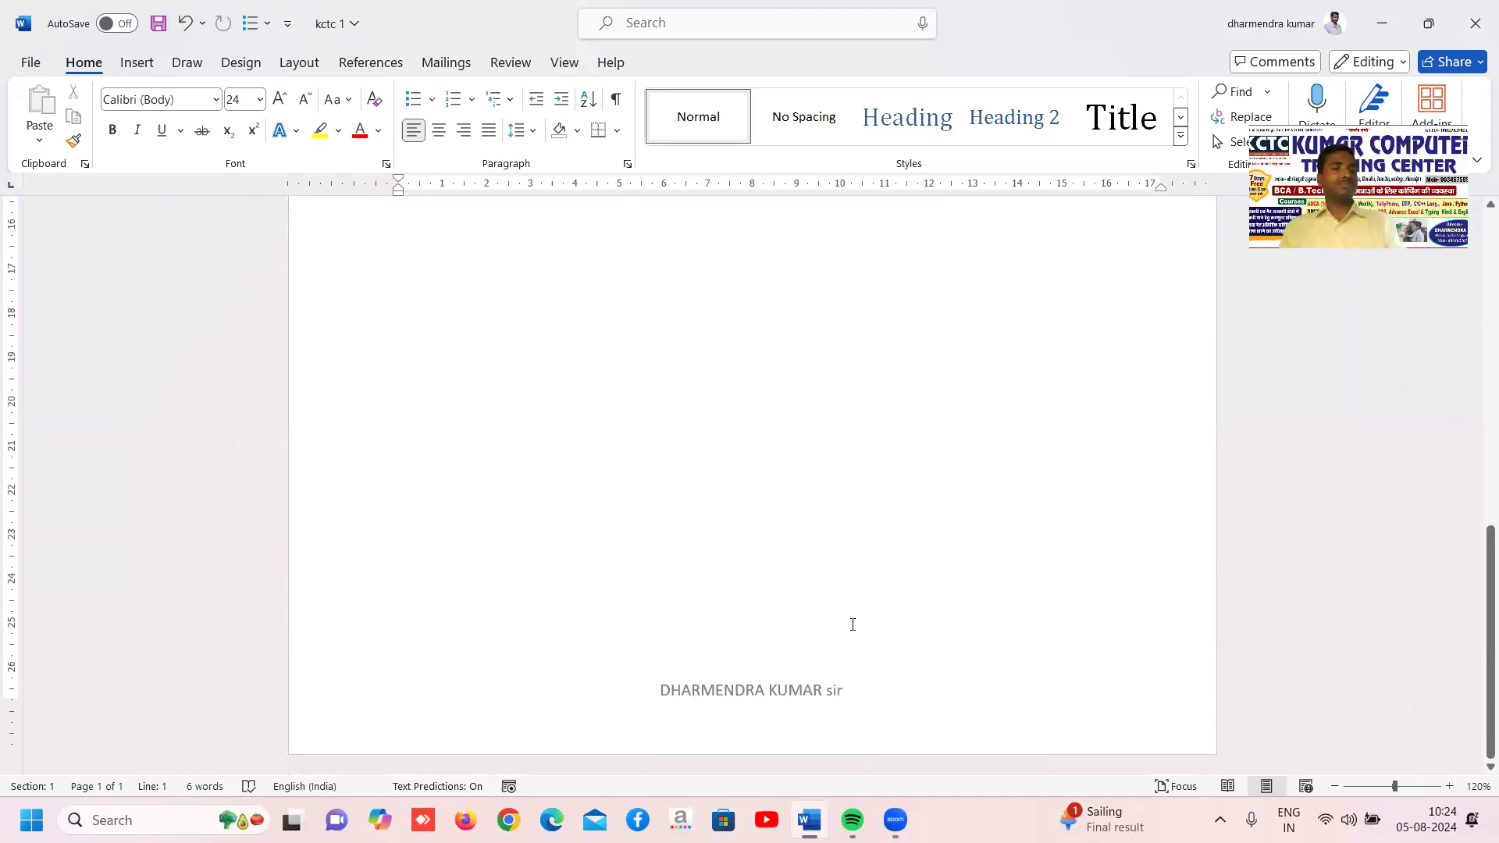
pyautogui.scroll(10, 706, 455)
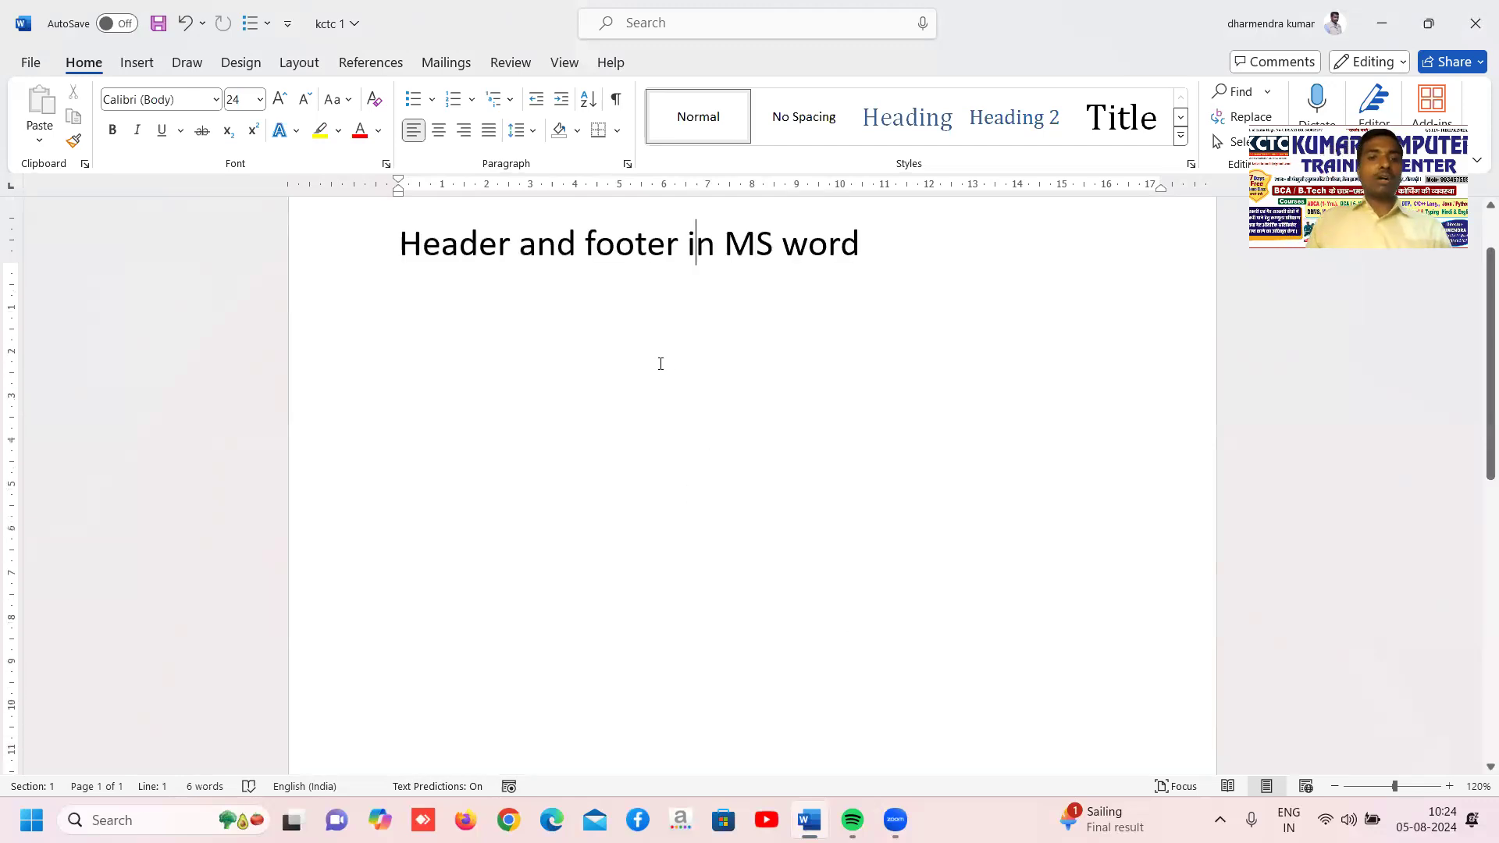
pyautogui.click(922, 399)
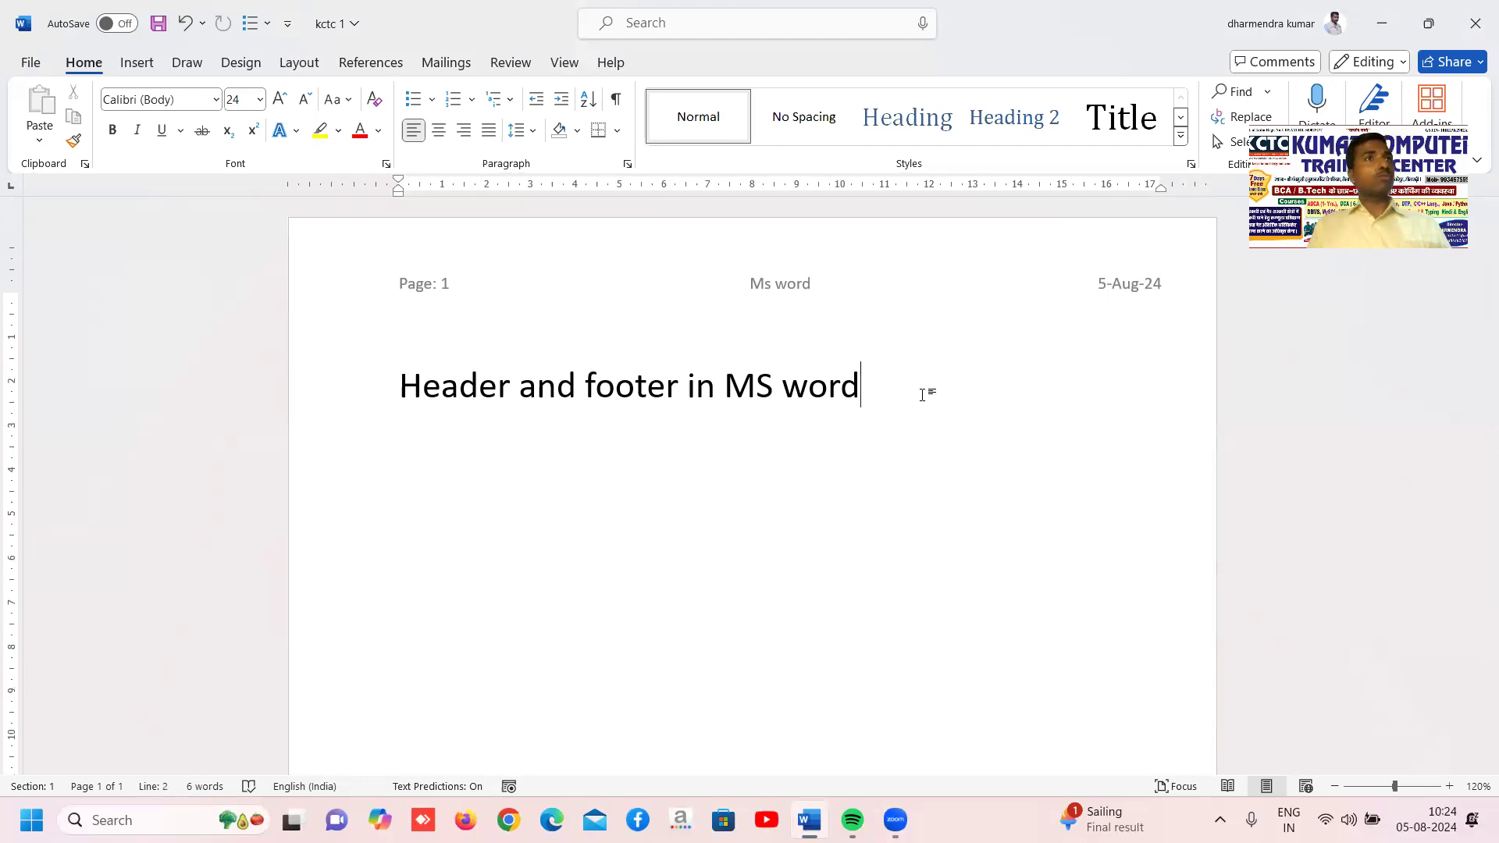
pyautogui.hotkey('ctrl', 'Return')
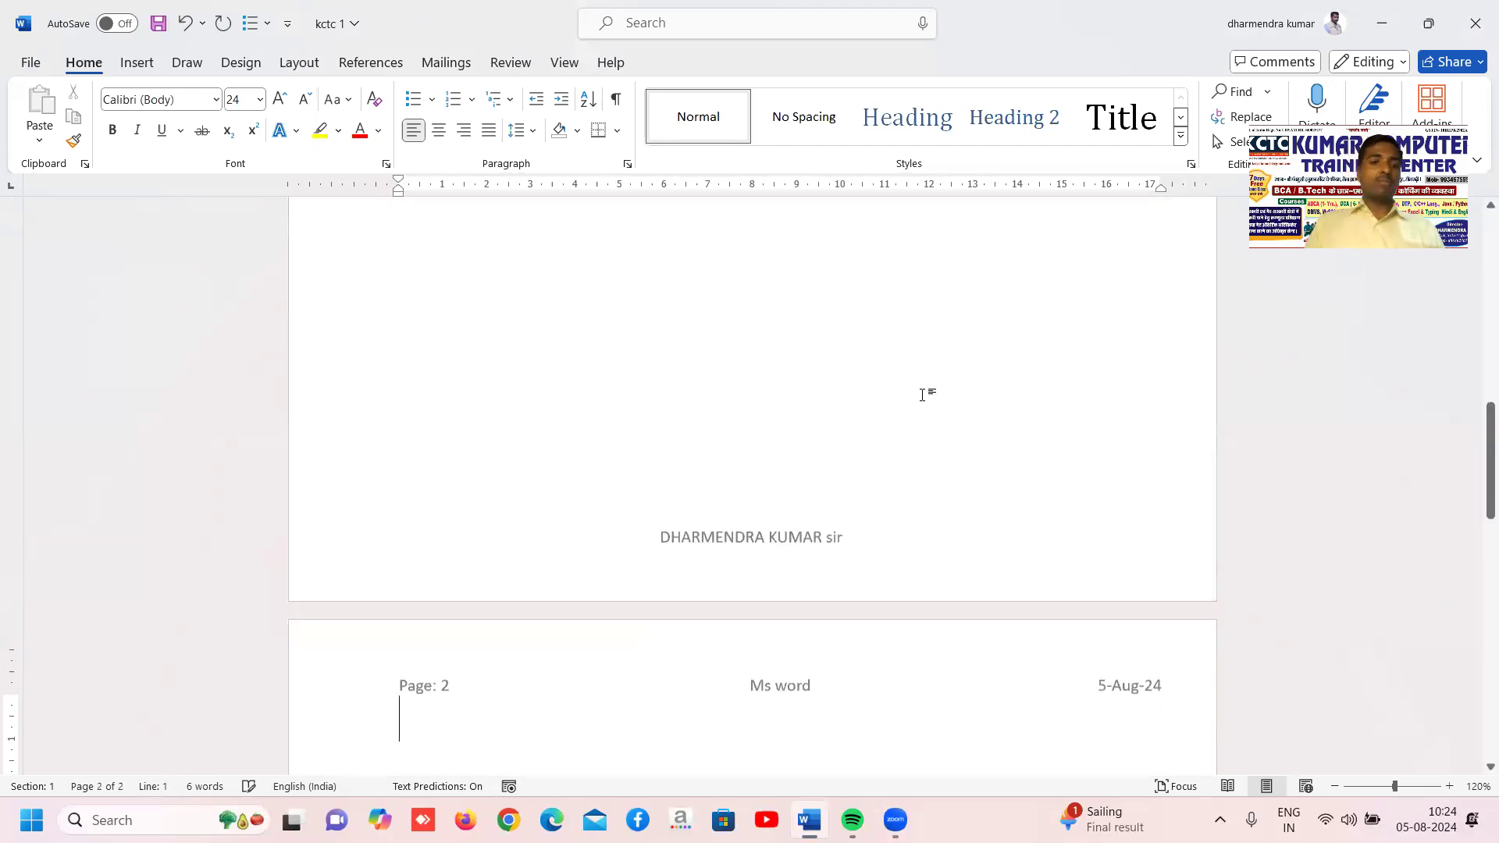
pyautogui.scroll(-3, 922, 394)
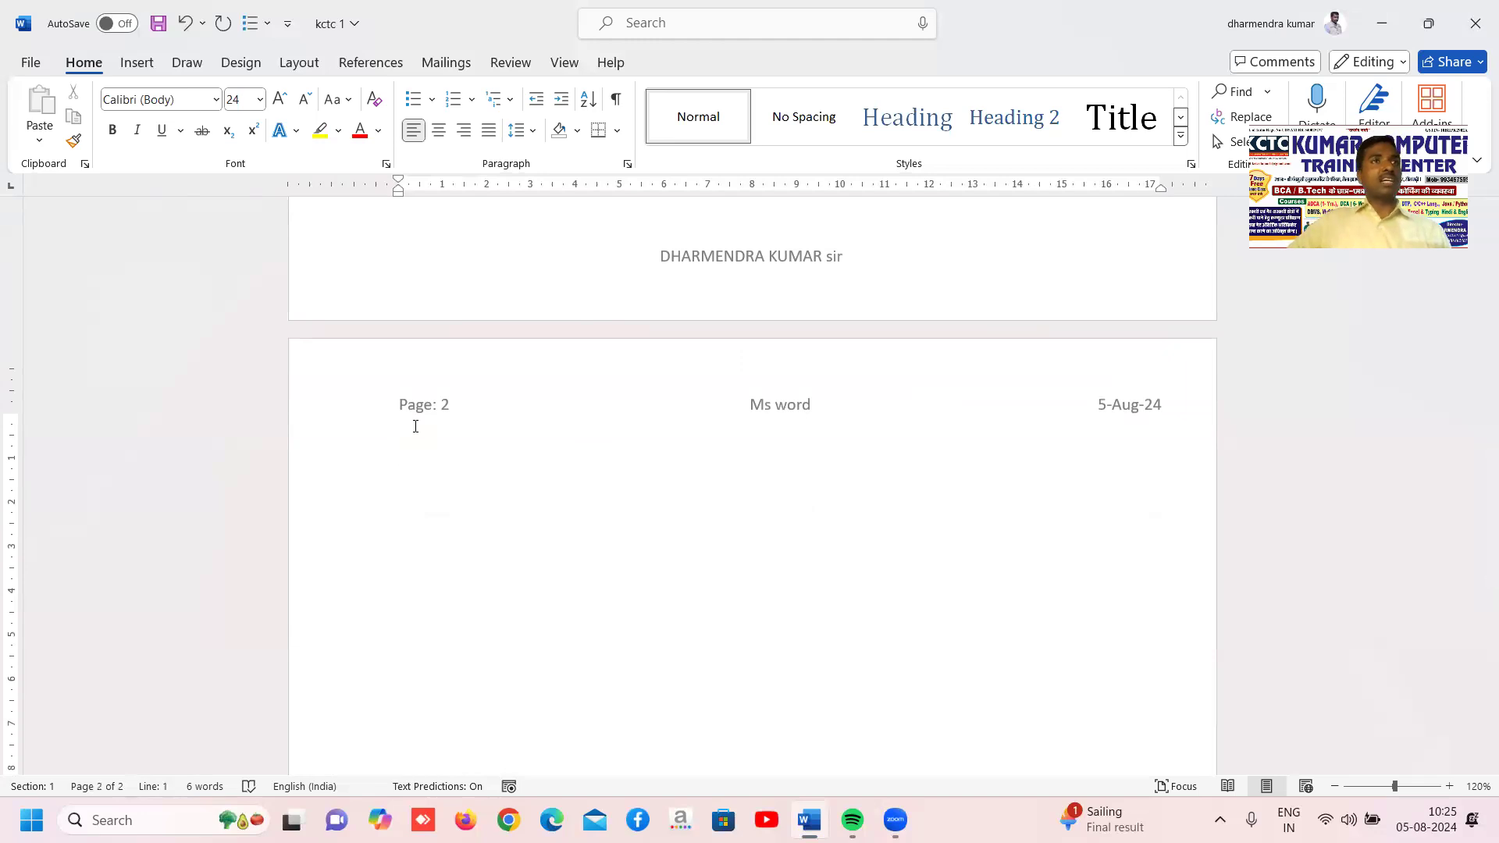
pyautogui.scroll(5, 415, 426)
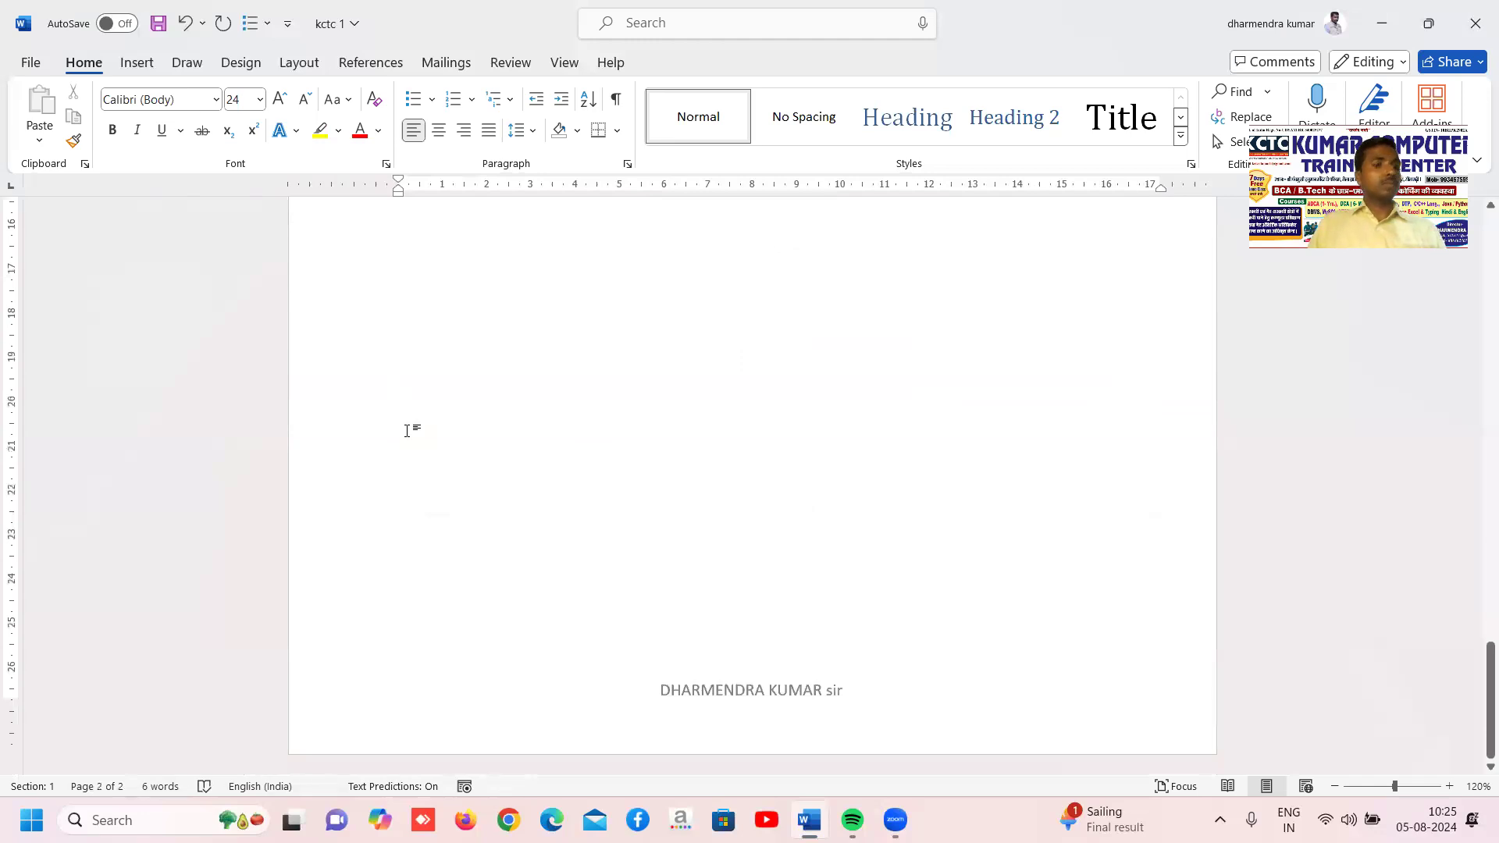
pyautogui.hotkey('ctrl', 'Return')
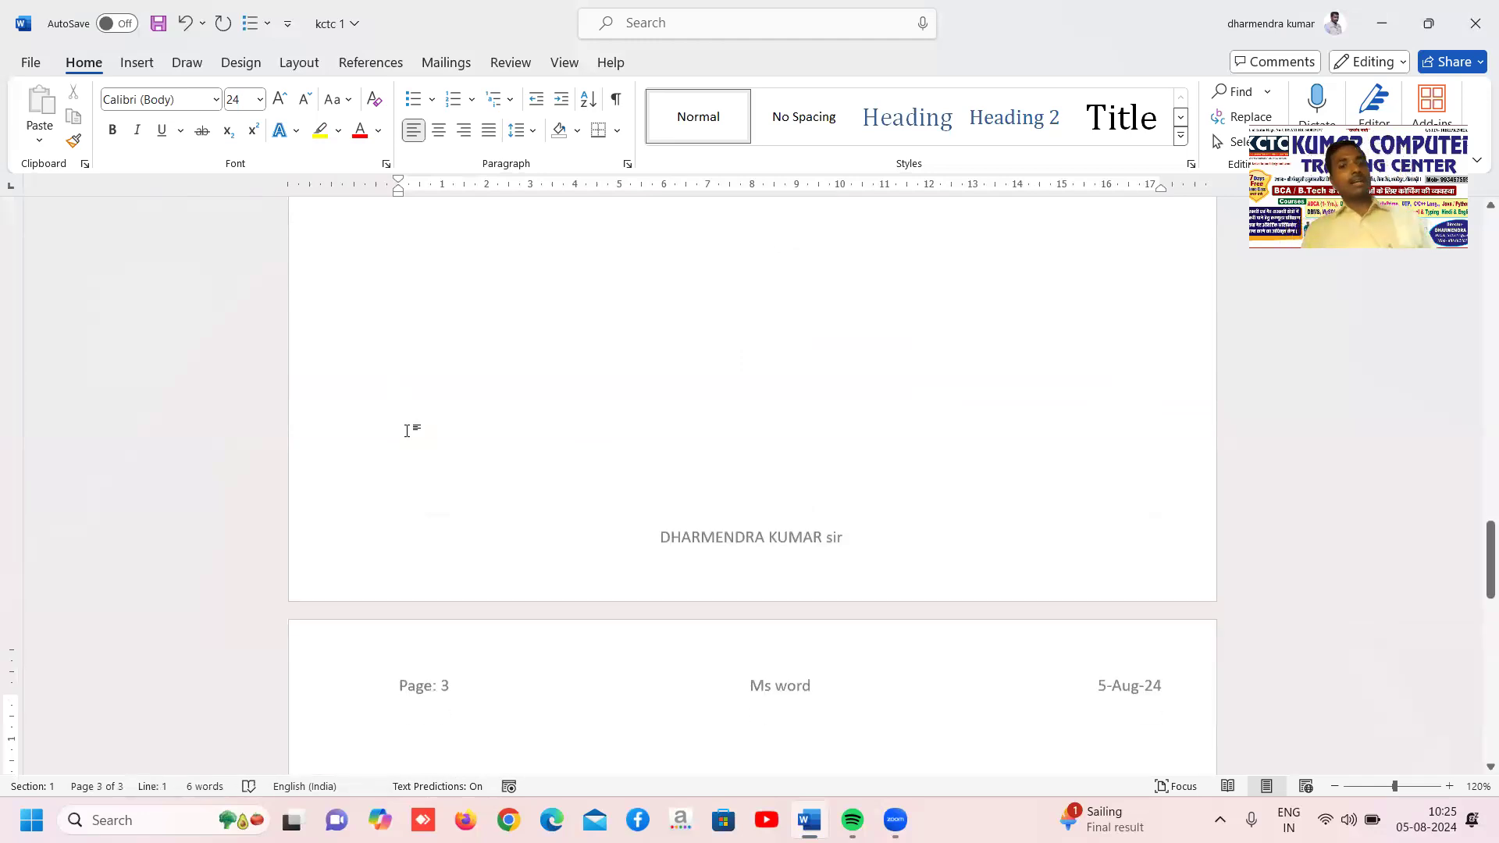
pyautogui.scroll(-4, 407, 430)
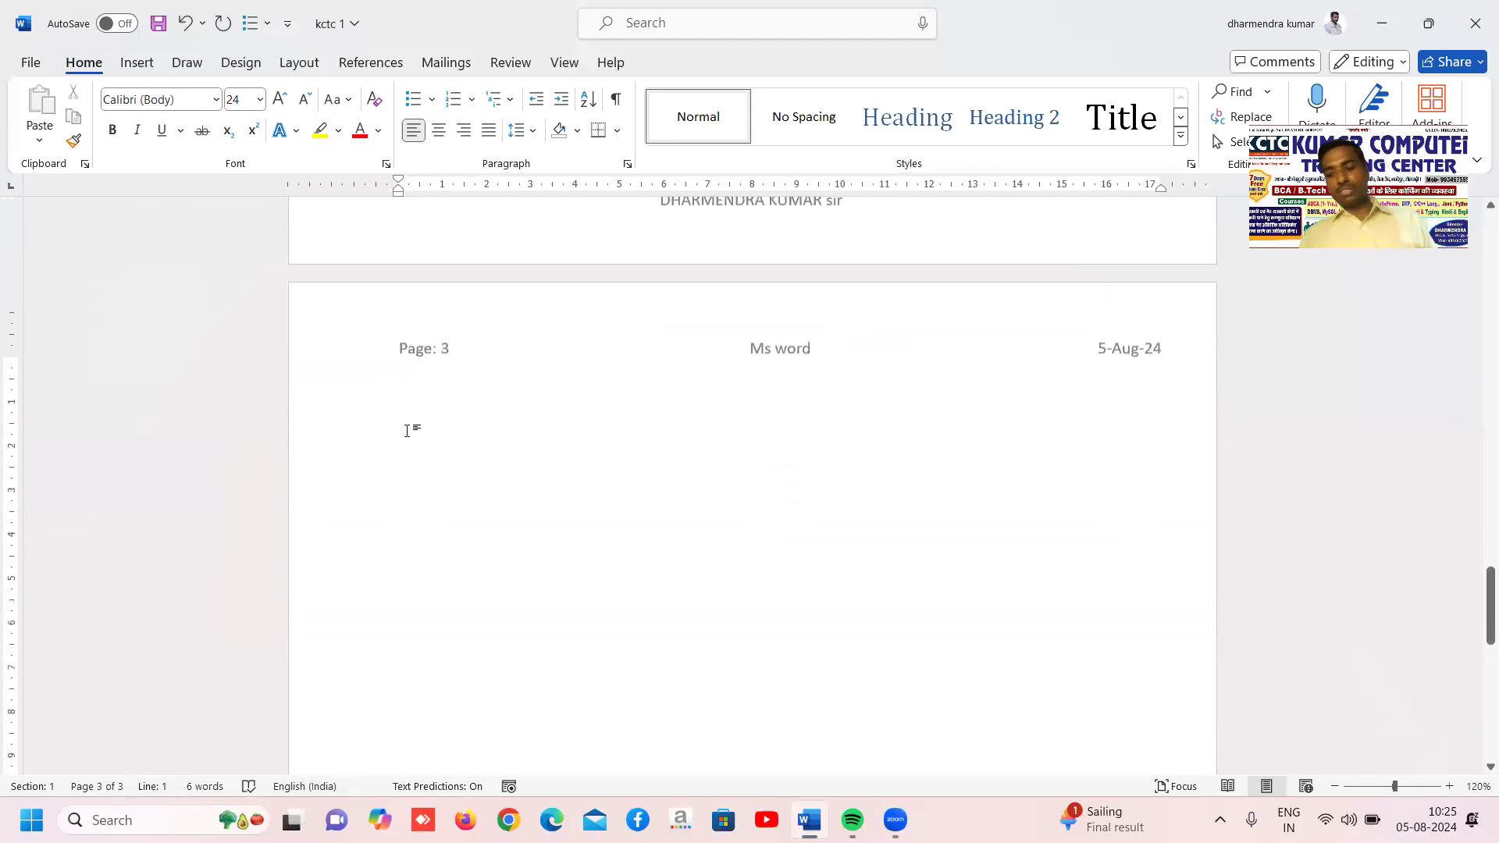
pyautogui.hotkey('ctrl', 'Return')
pyautogui.hotkey('ctrl', 'Return')
pyautogui.hotkey('ctrl', 'Return')
pyautogui.hotkey('ctrl', 'Return')
pyautogui.hotkey('ctrl', 'Return')
pyautogui.hotkey('ctrl', 'Return')
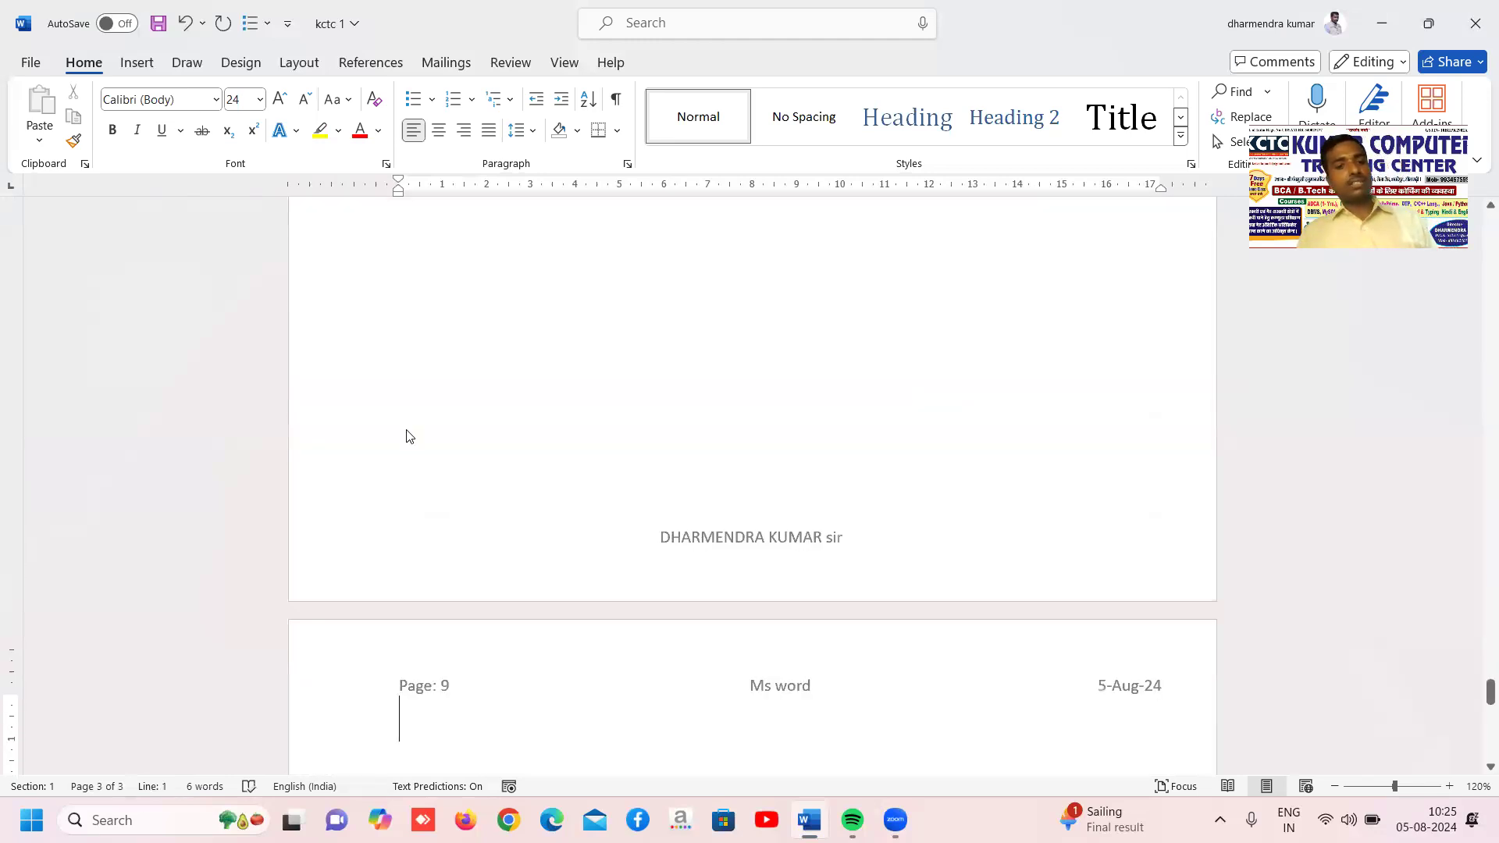
# Scroll through the new pages to check the header and footer repeat on each.
pyautogui.scroll(-12, 407, 436)
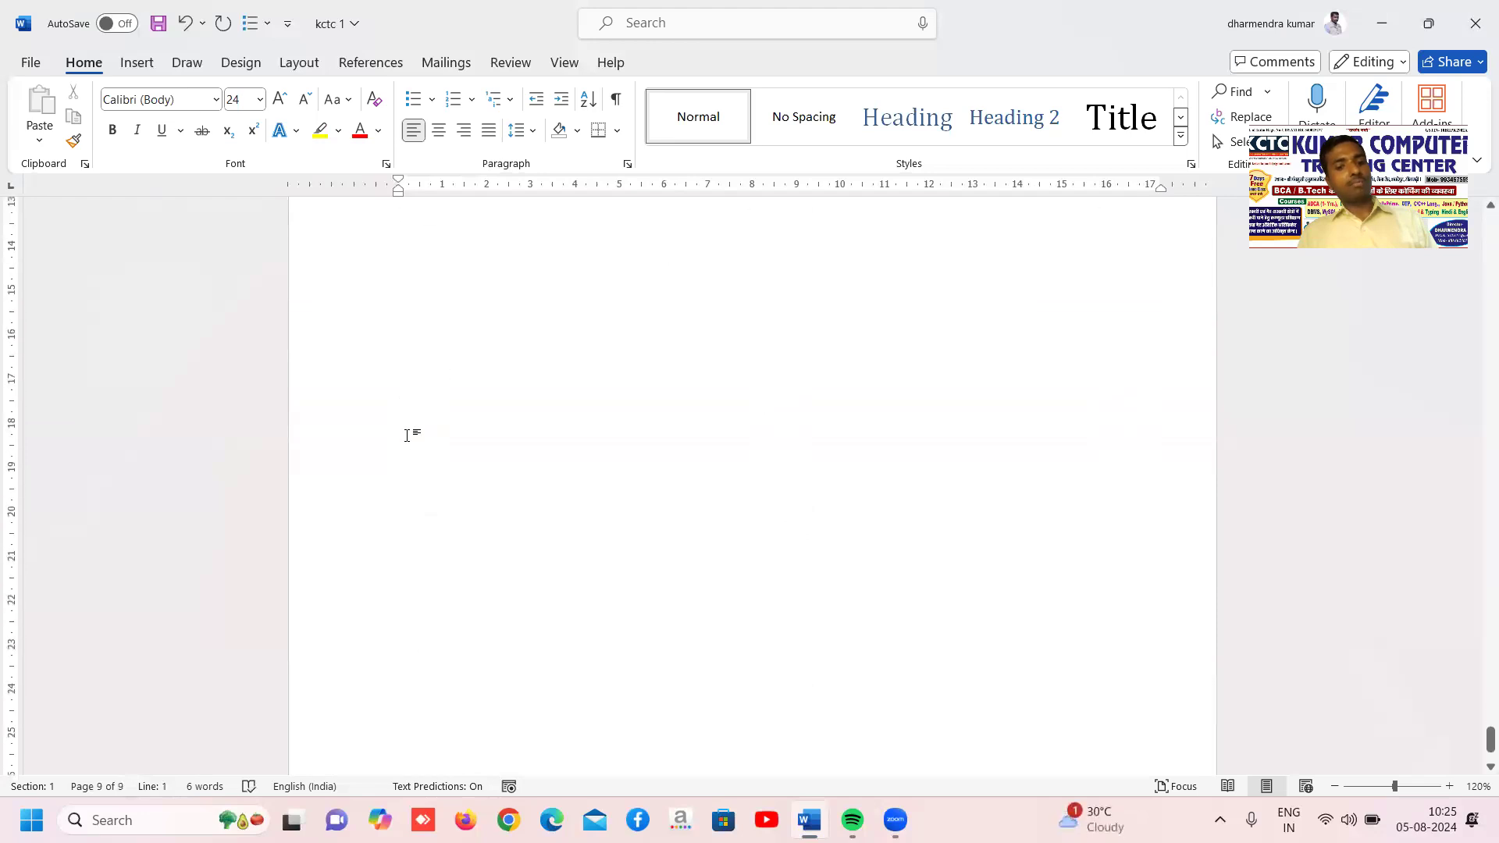
pyautogui.scroll(-2, 407, 435)
pyautogui.scroll(8, 406, 435)
pyautogui.scroll(15, 407, 436)
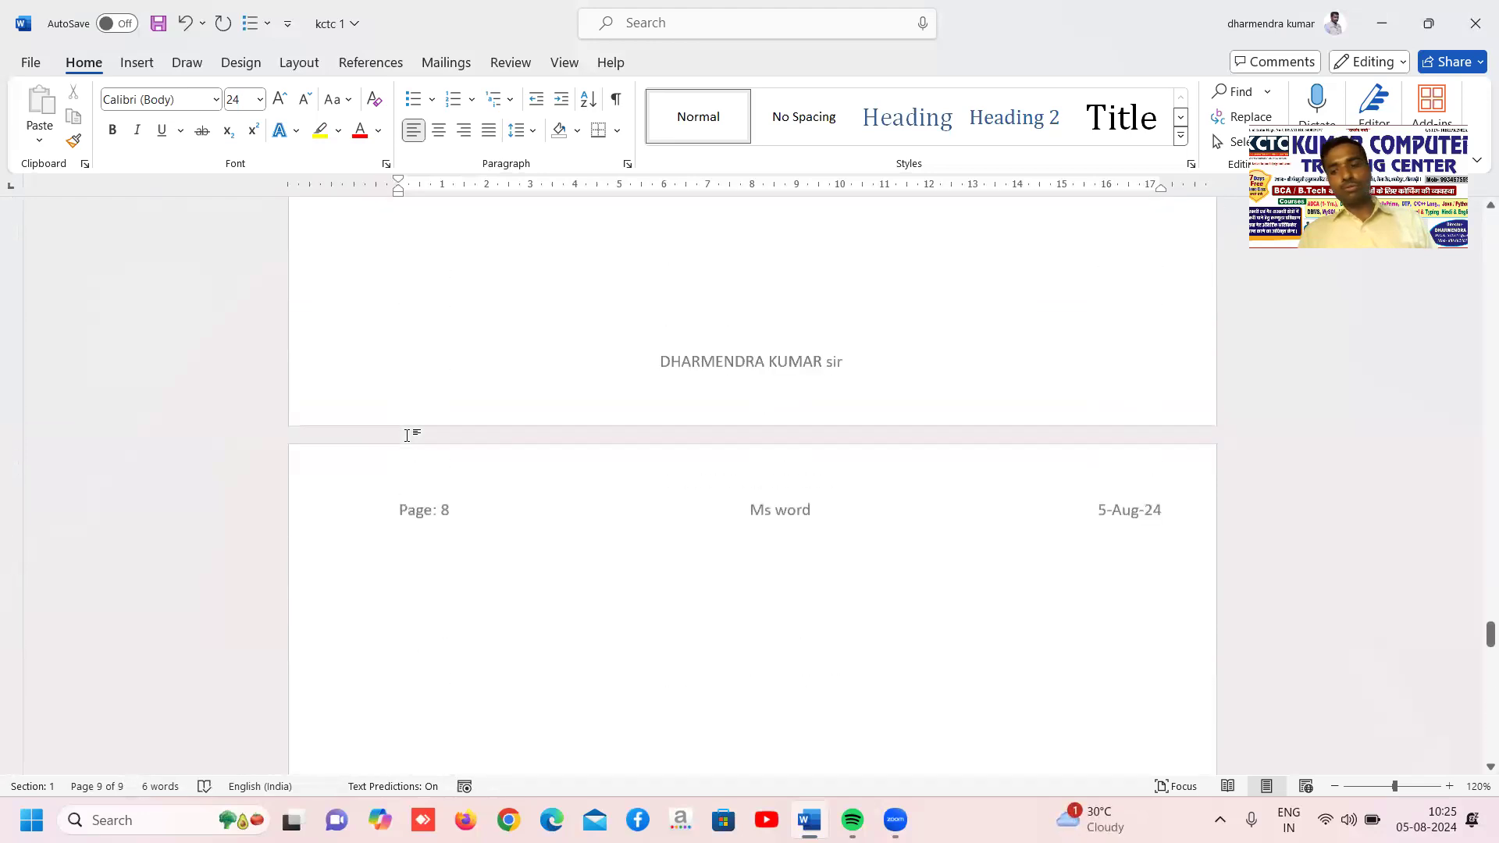
pyautogui.scroll(2, 407, 436)
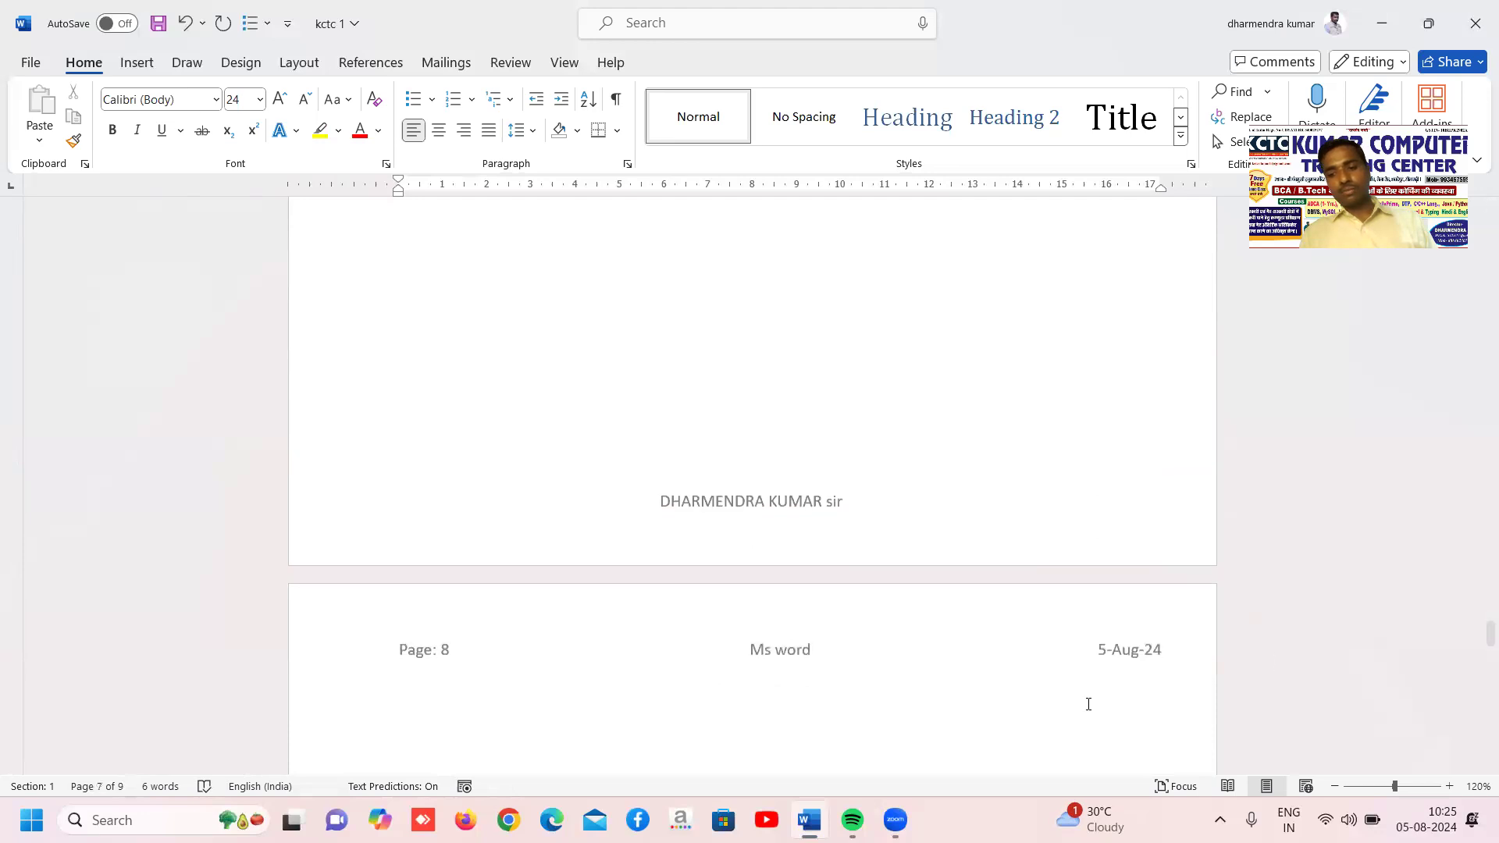
pyautogui.click(1335, 786)
# Zoom out to see all nine pages as thumbnails, then zoom back to about 98%.
pyautogui.click(1335, 786)
pyautogui.click(1335, 786)
pyautogui.click(1335, 786)
pyautogui.click(1335, 787)
pyautogui.click(1335, 786)
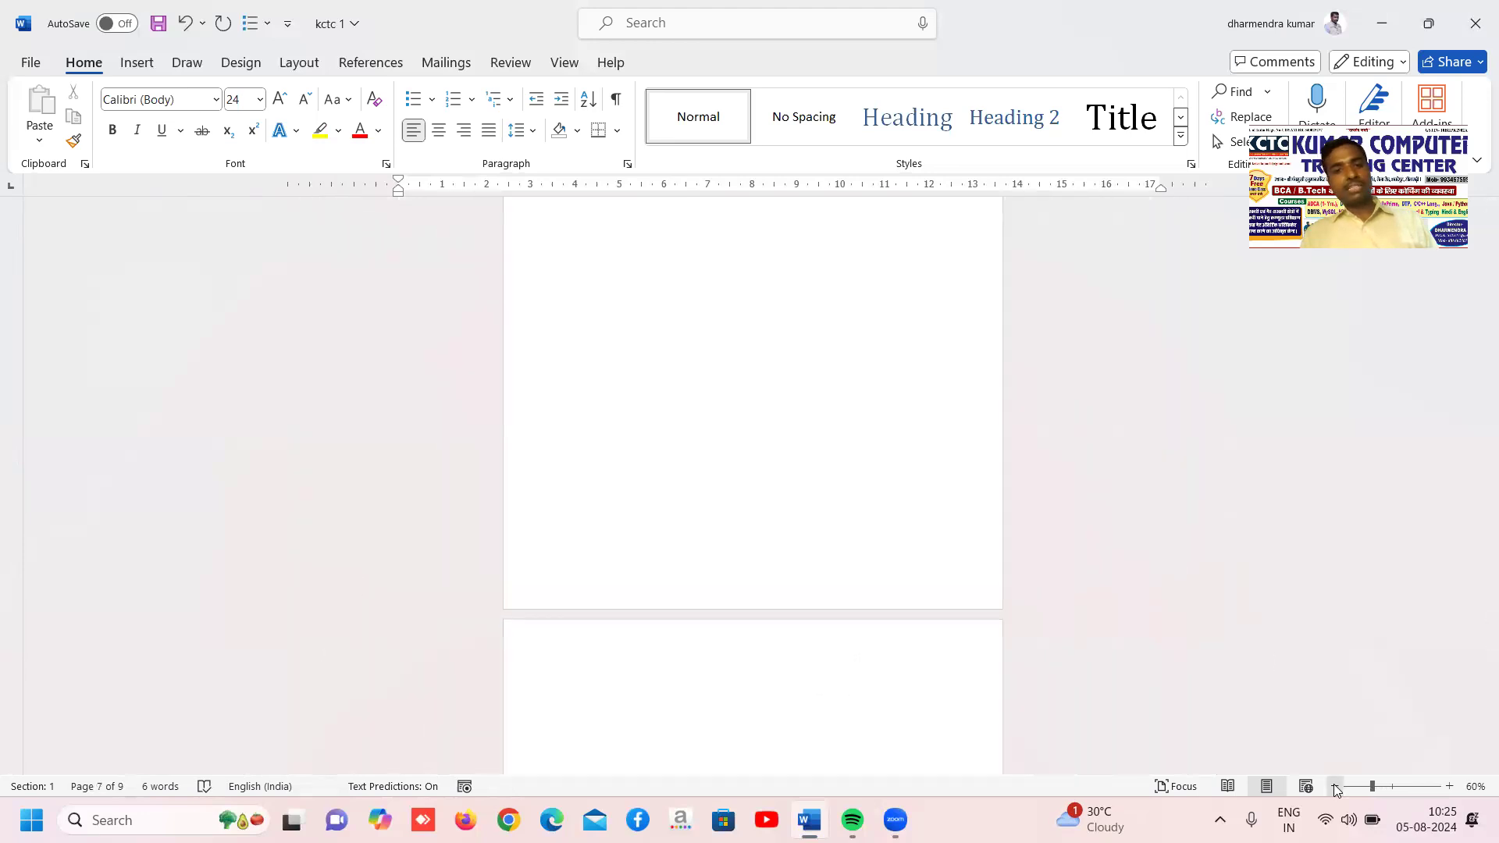
pyautogui.click(1335, 786)
pyautogui.click(1335, 787)
pyautogui.click(1336, 786)
pyautogui.click(1335, 787)
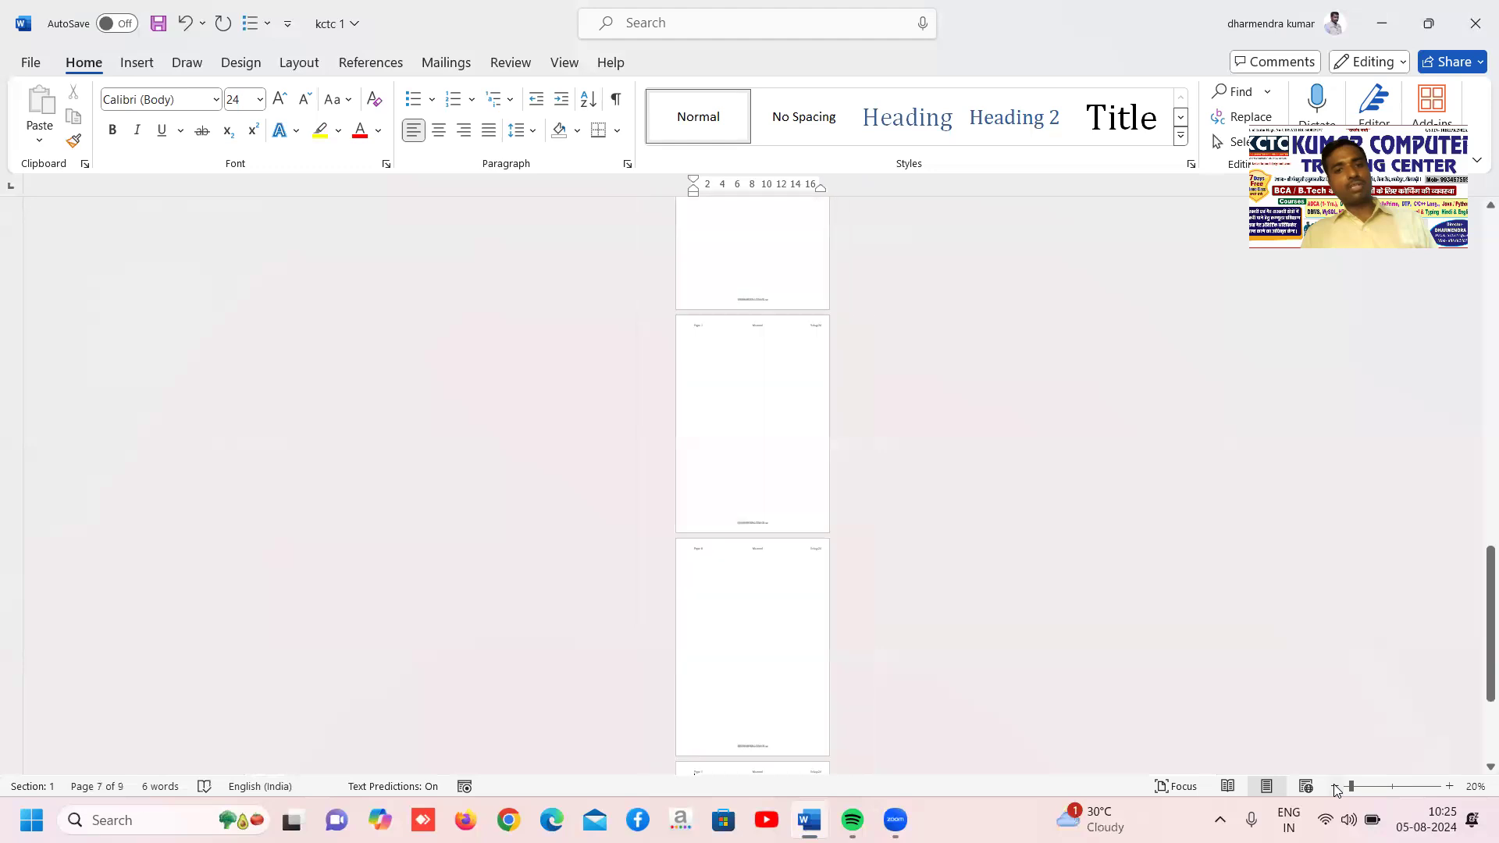
pyautogui.click(1335, 787)
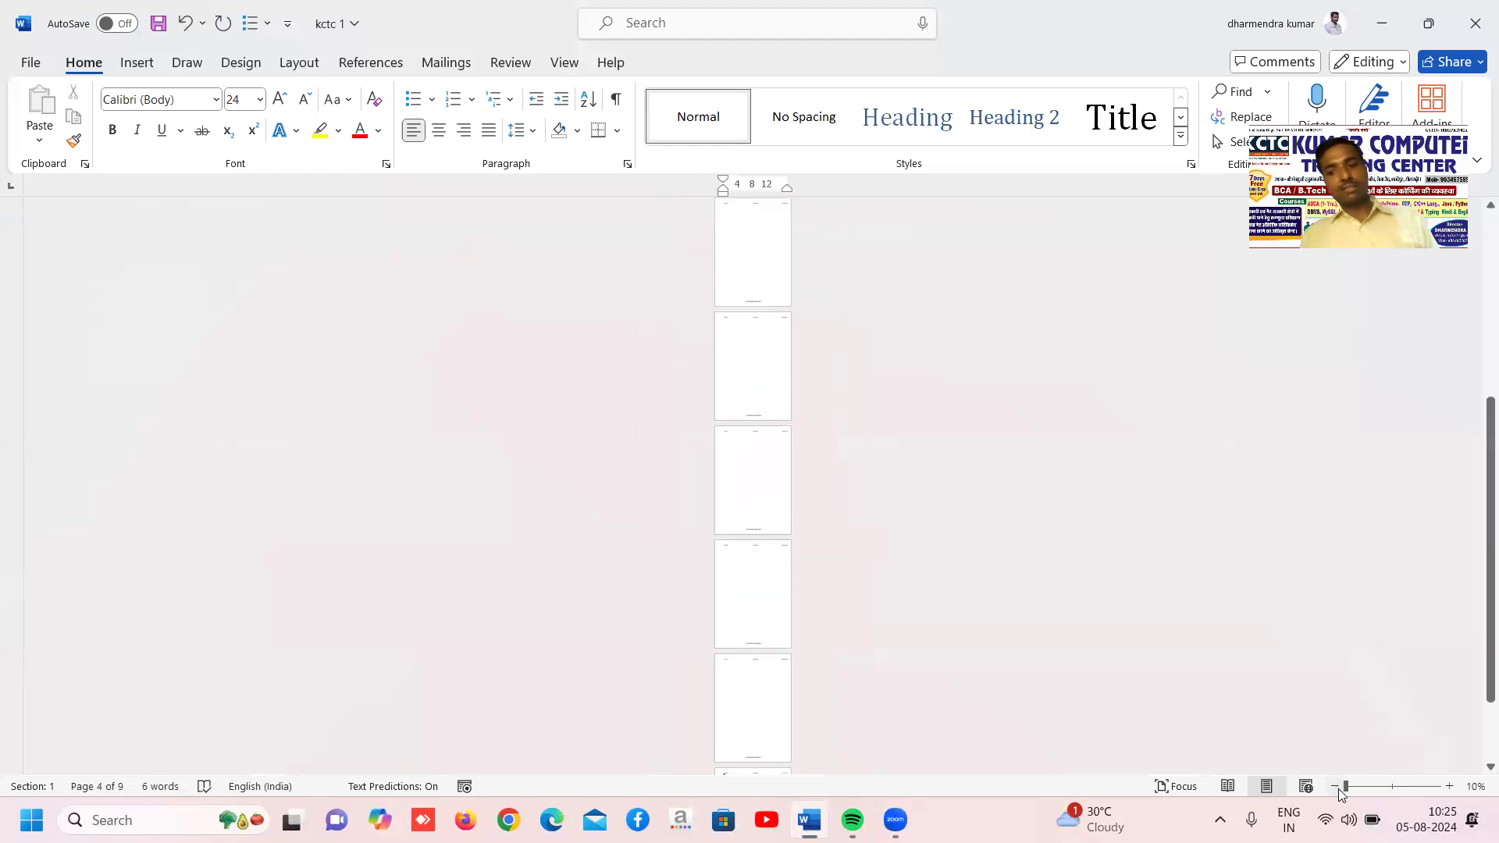
pyautogui.click(1441, 787)
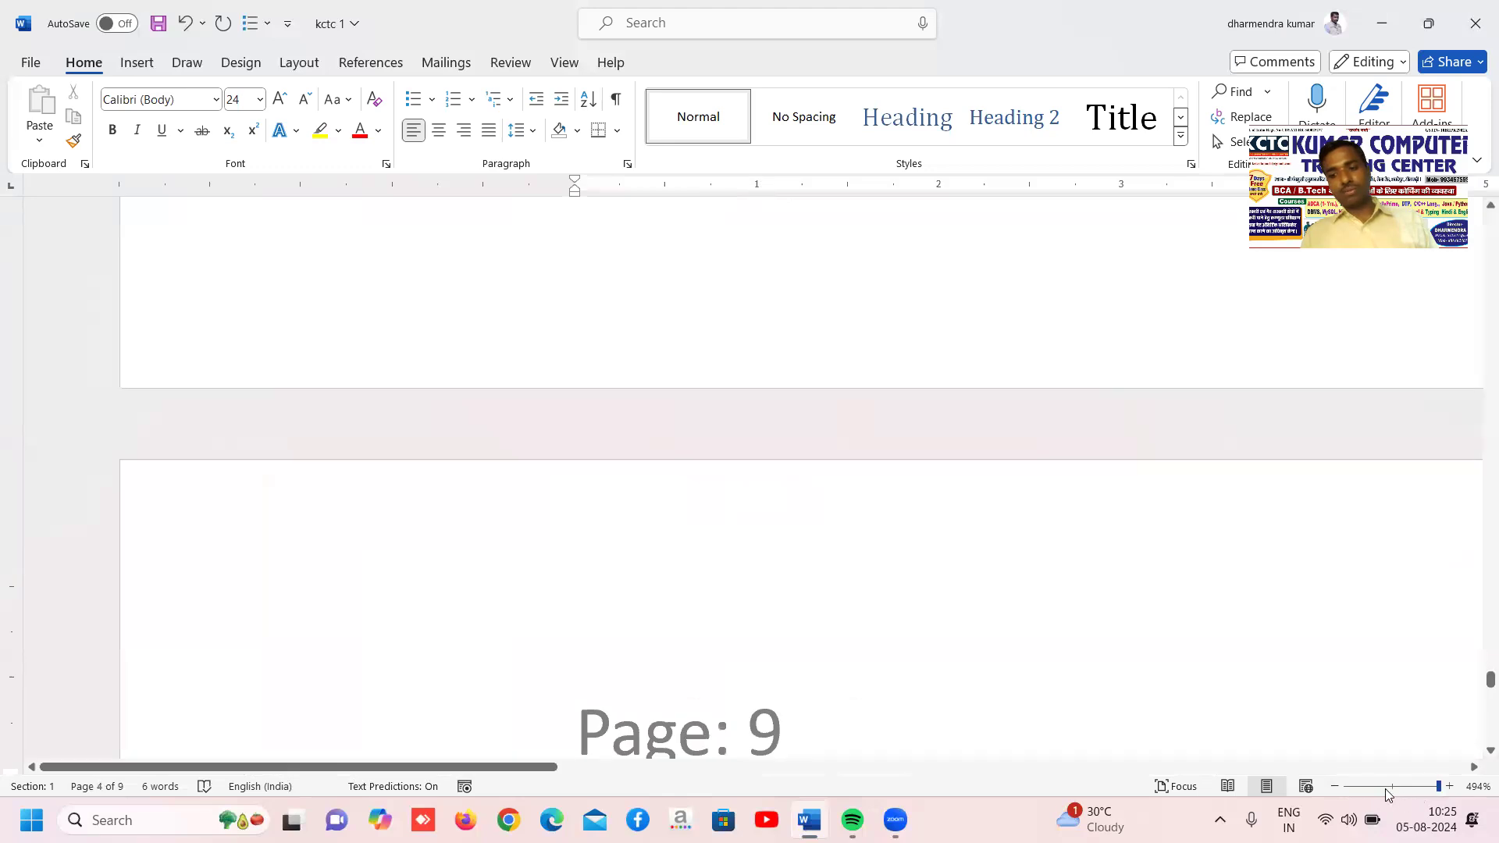
pyautogui.click(1393, 790)
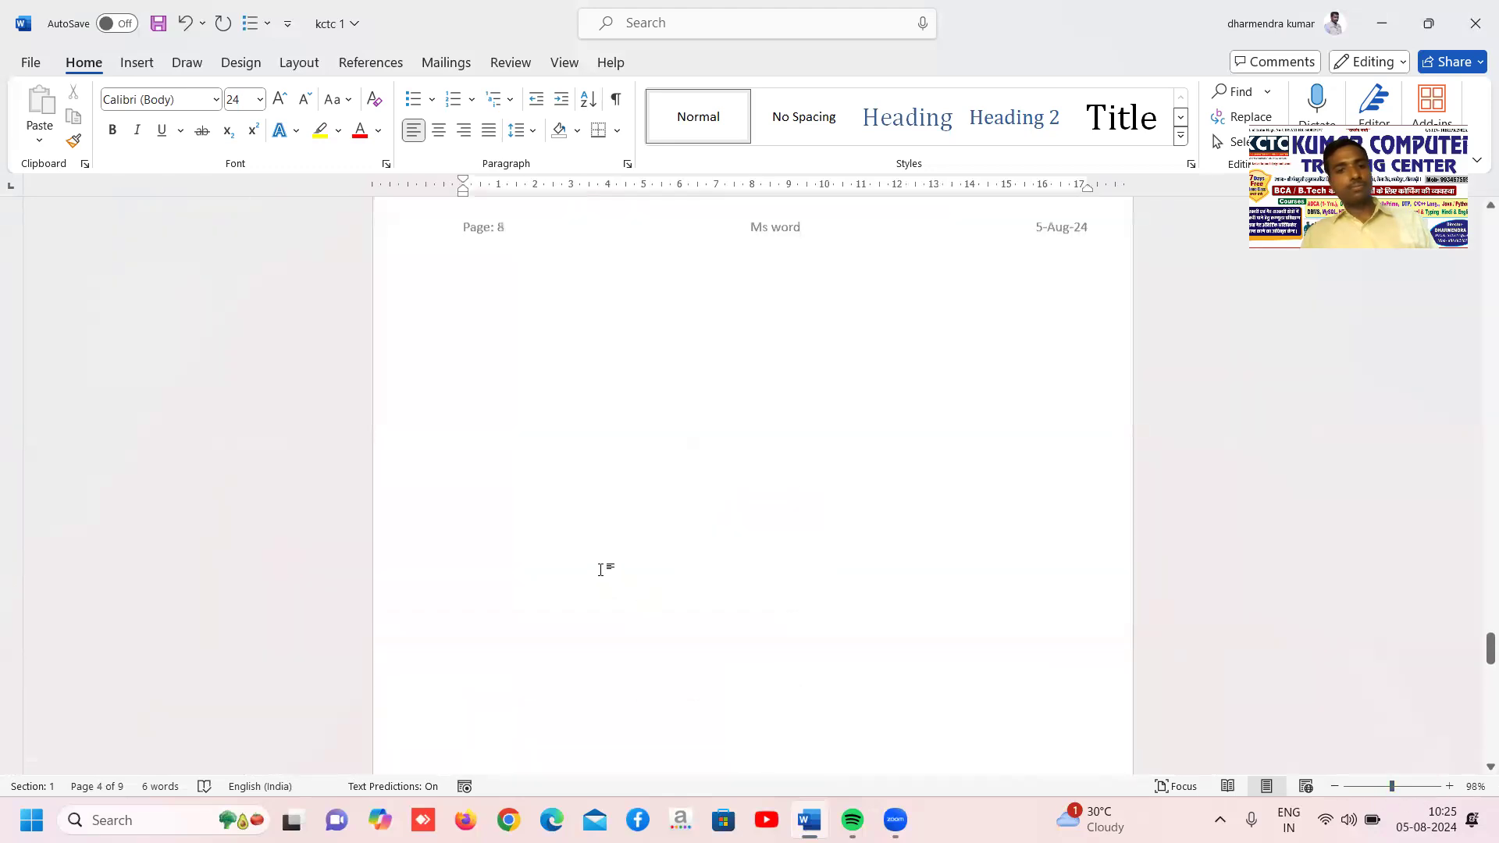
# Scroll back to page 1 and place the cursor below the title.
pyautogui.scroll(20, 600, 570)
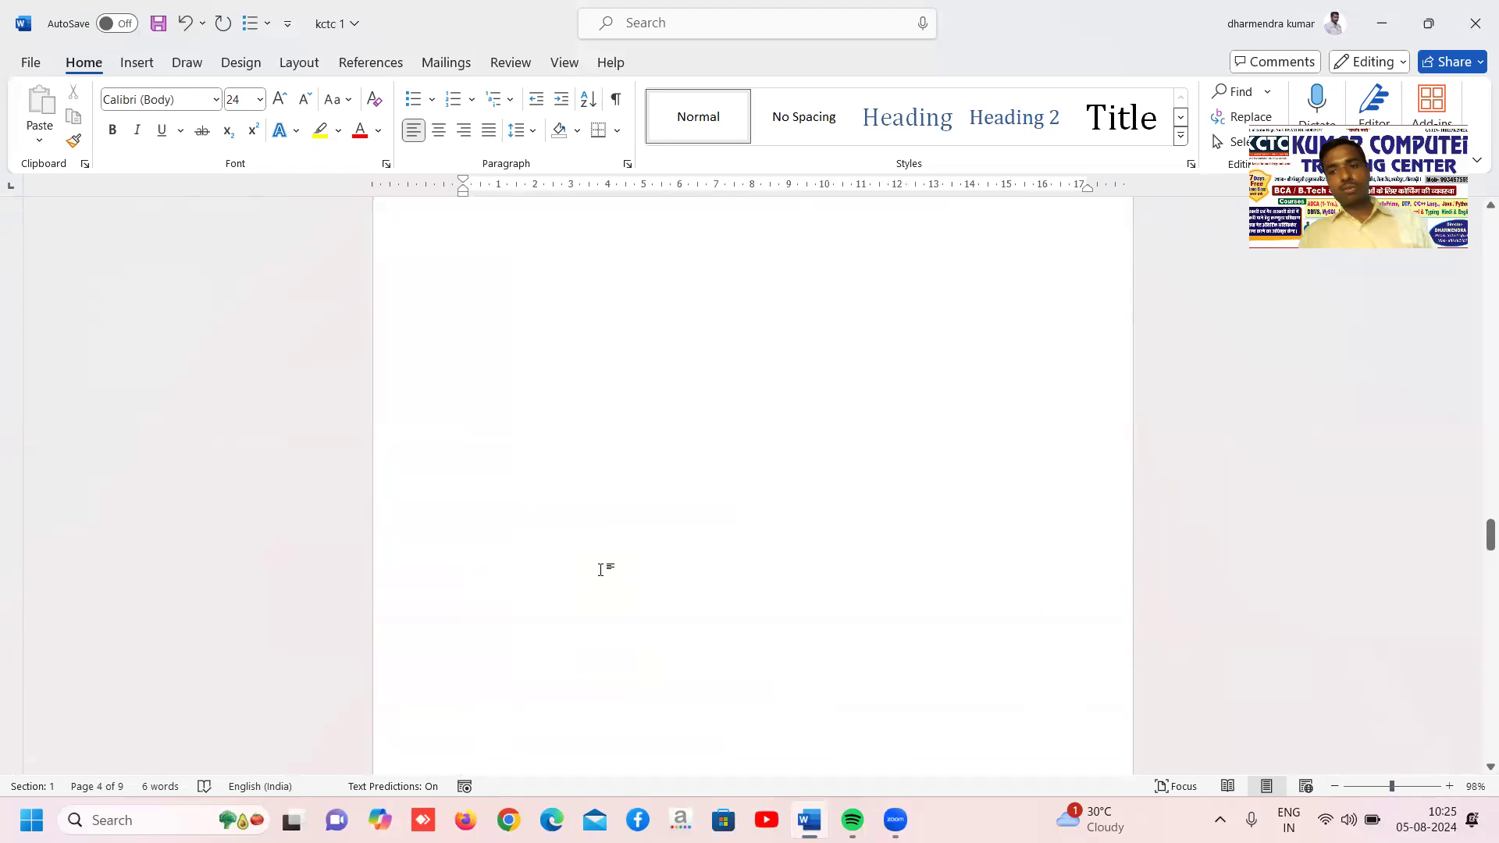
pyautogui.scroll(20, 601, 570)
pyautogui.scroll(15, 600, 570)
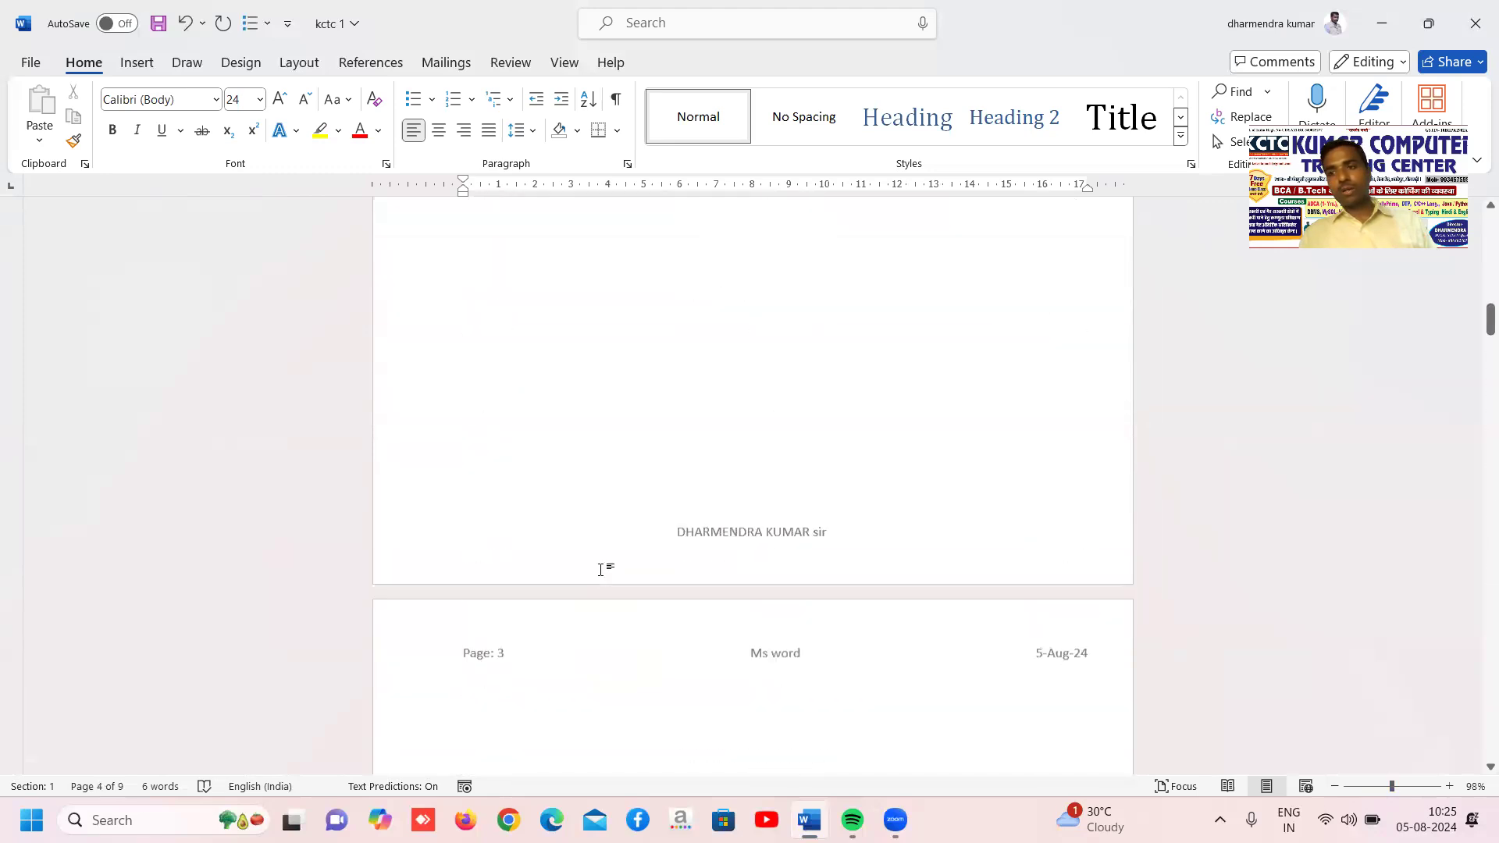
pyautogui.moveTo(1490, 321); pyautogui.dragTo(1491, 228)
pyautogui.click(535, 295)
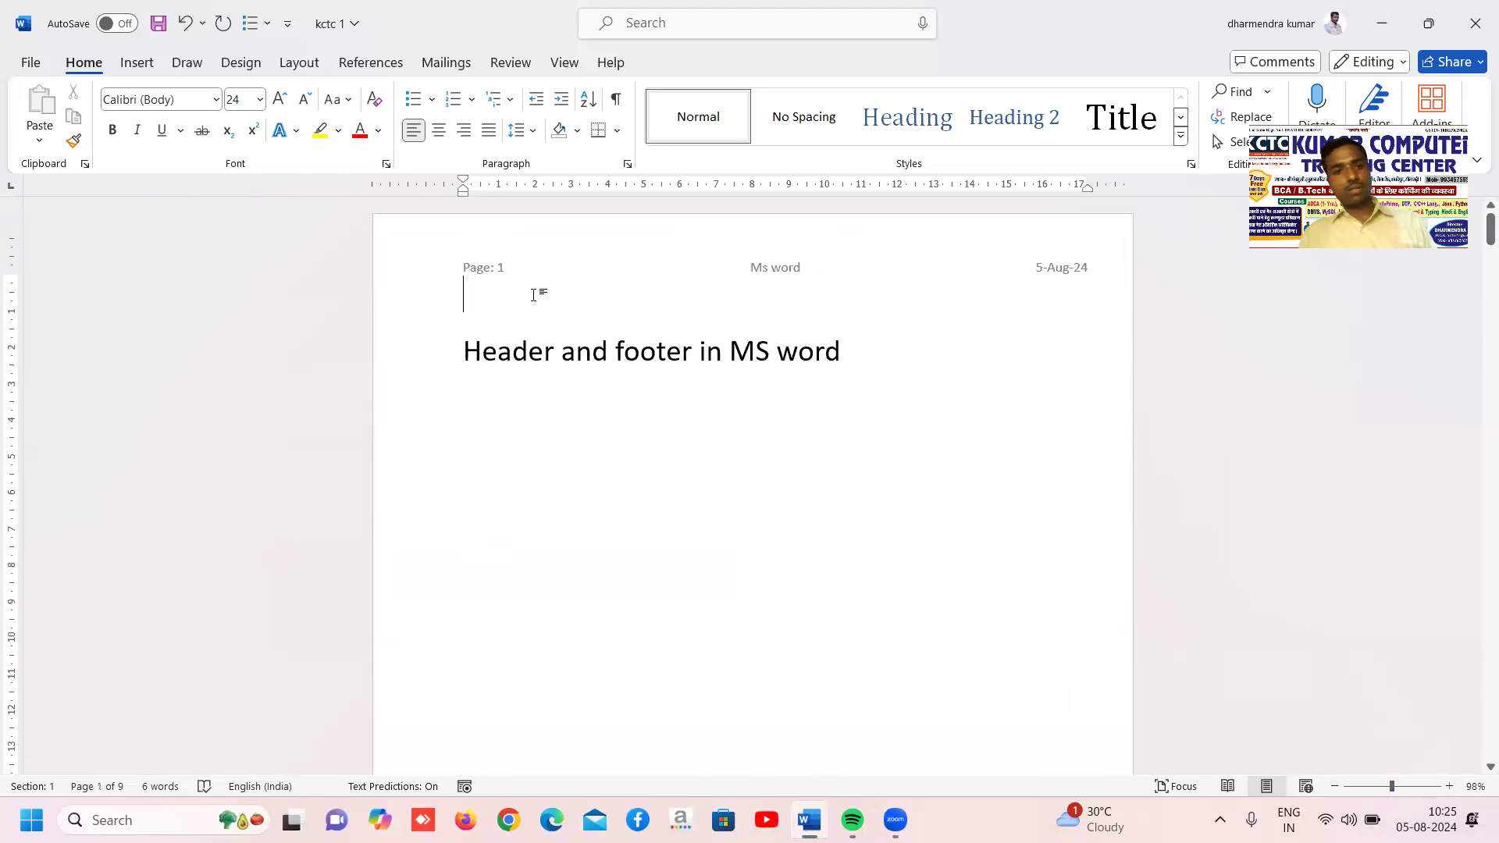
pyautogui.click(549, 412)
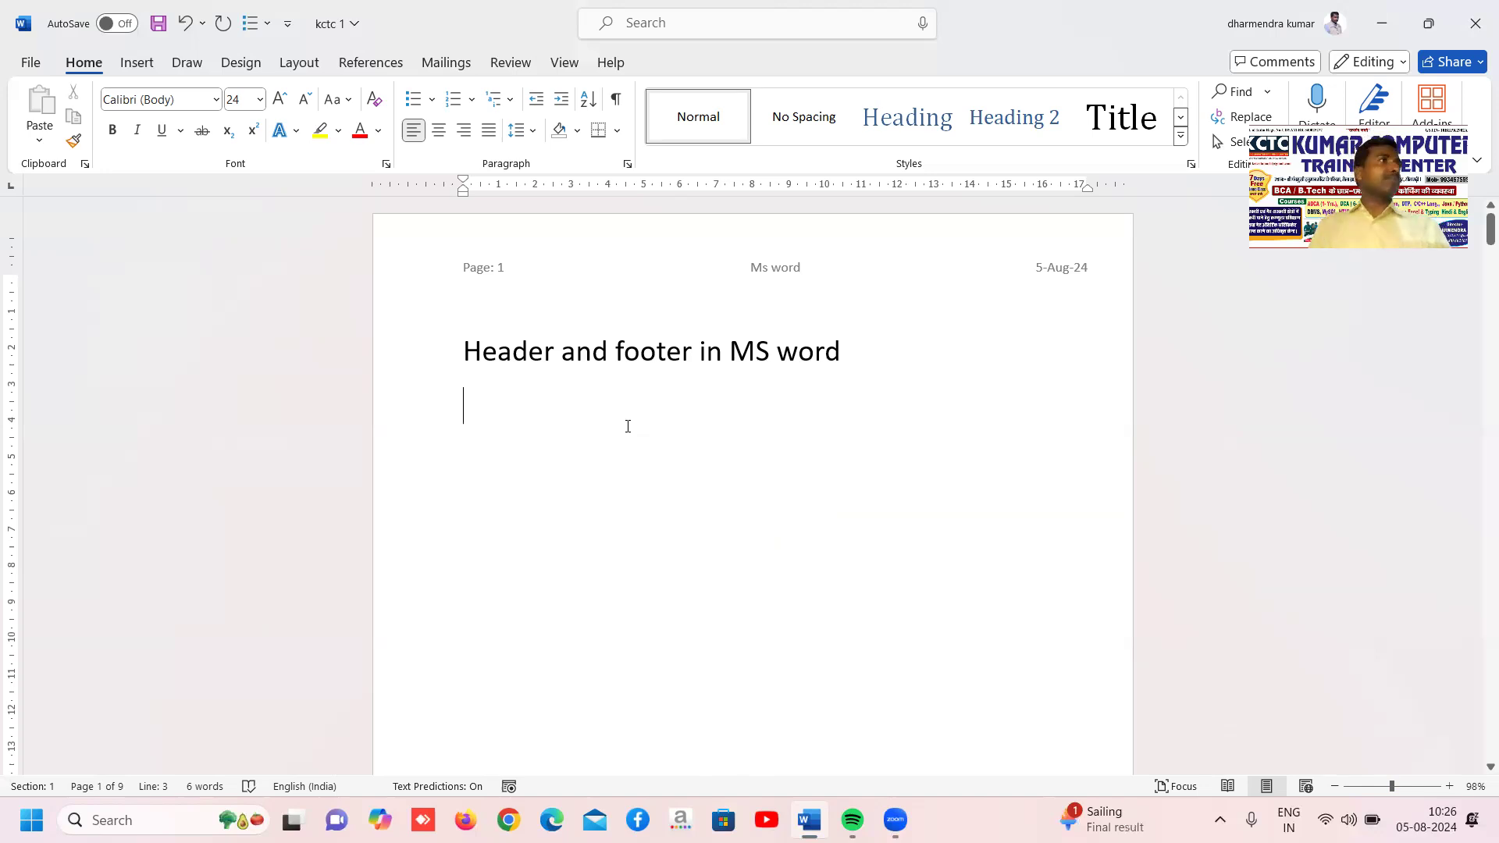
# Switch to the Insert ribbon tab.
pyautogui.click(137, 62)
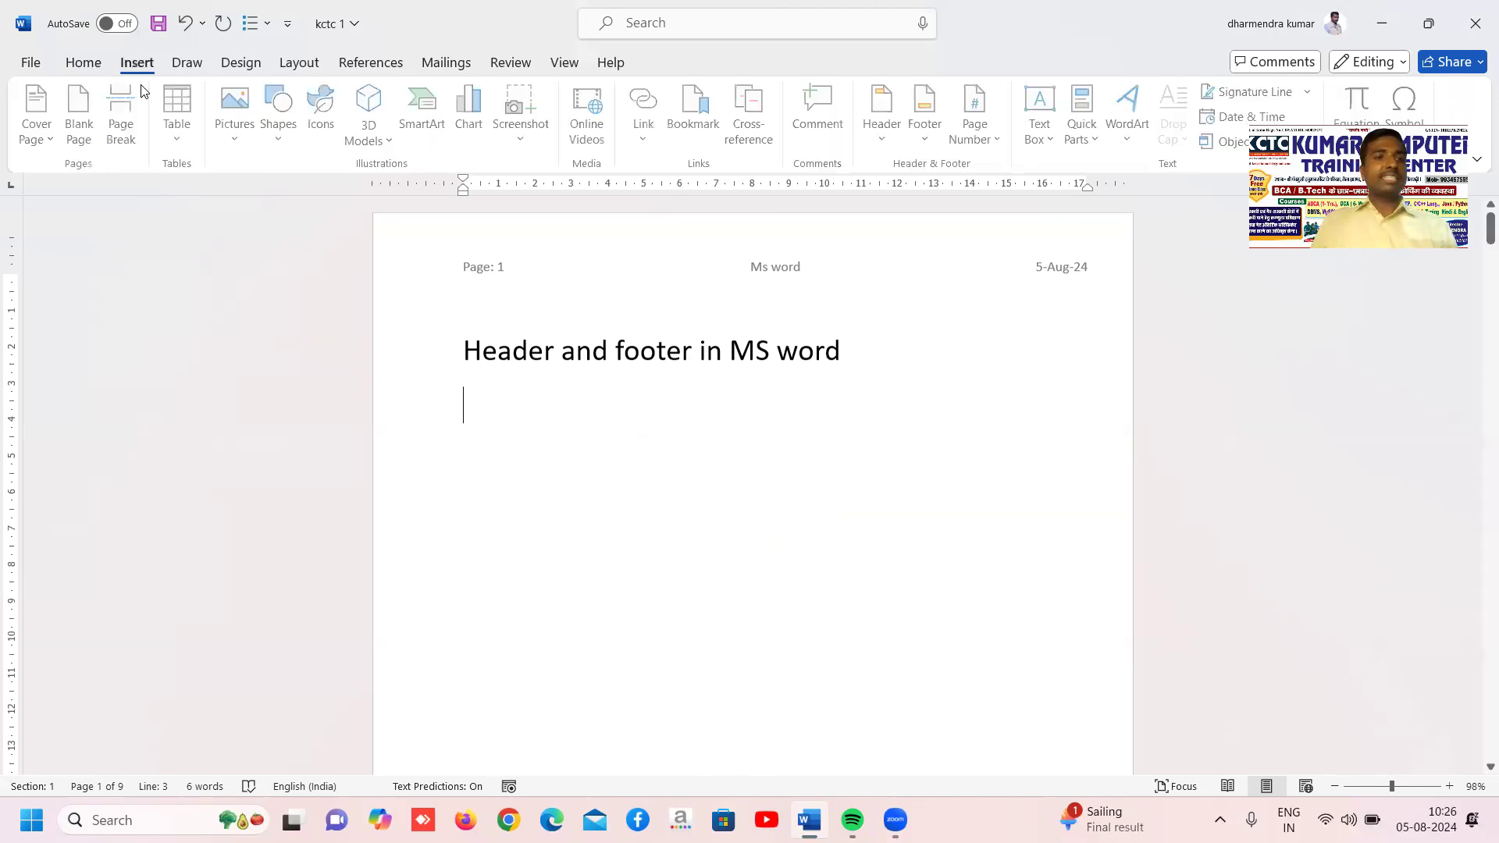
# Choose Edit Header from the Header gallery to reopen the page-one header.
pyautogui.click(885, 134)
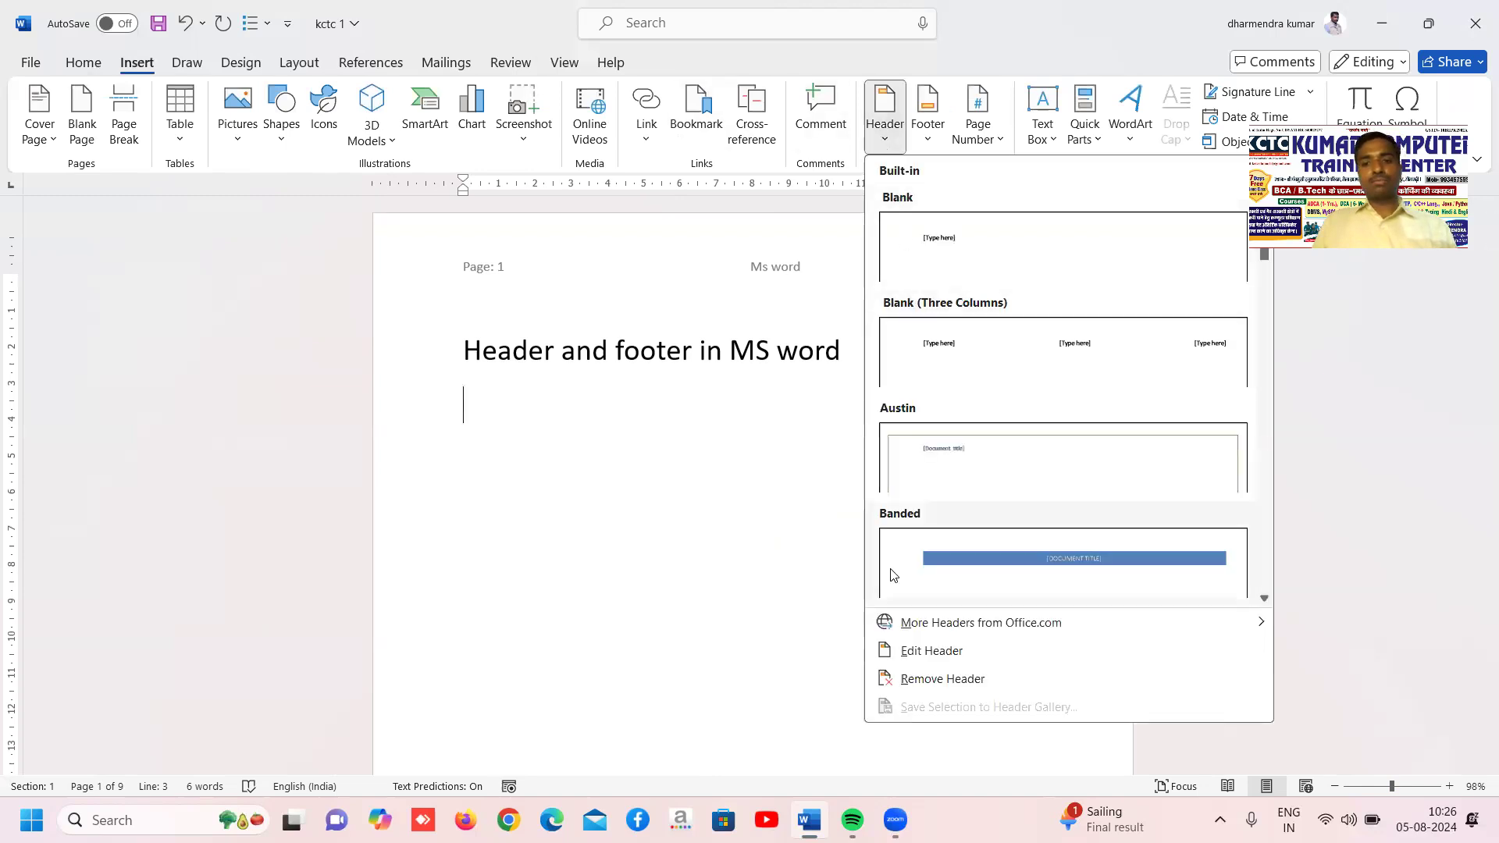
pyautogui.click(915, 652)
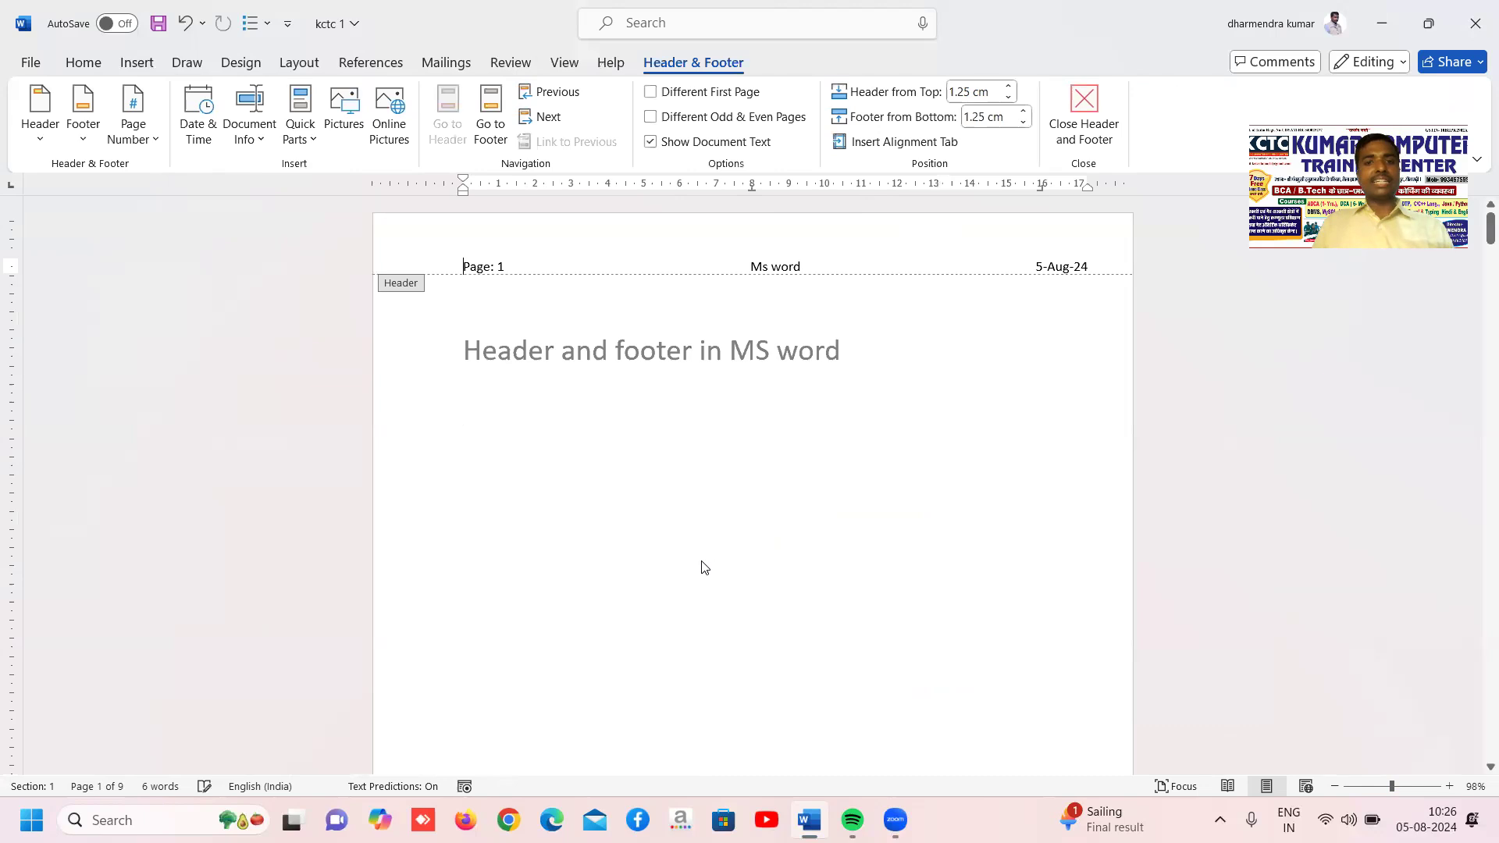
pyautogui.click(698, 93)
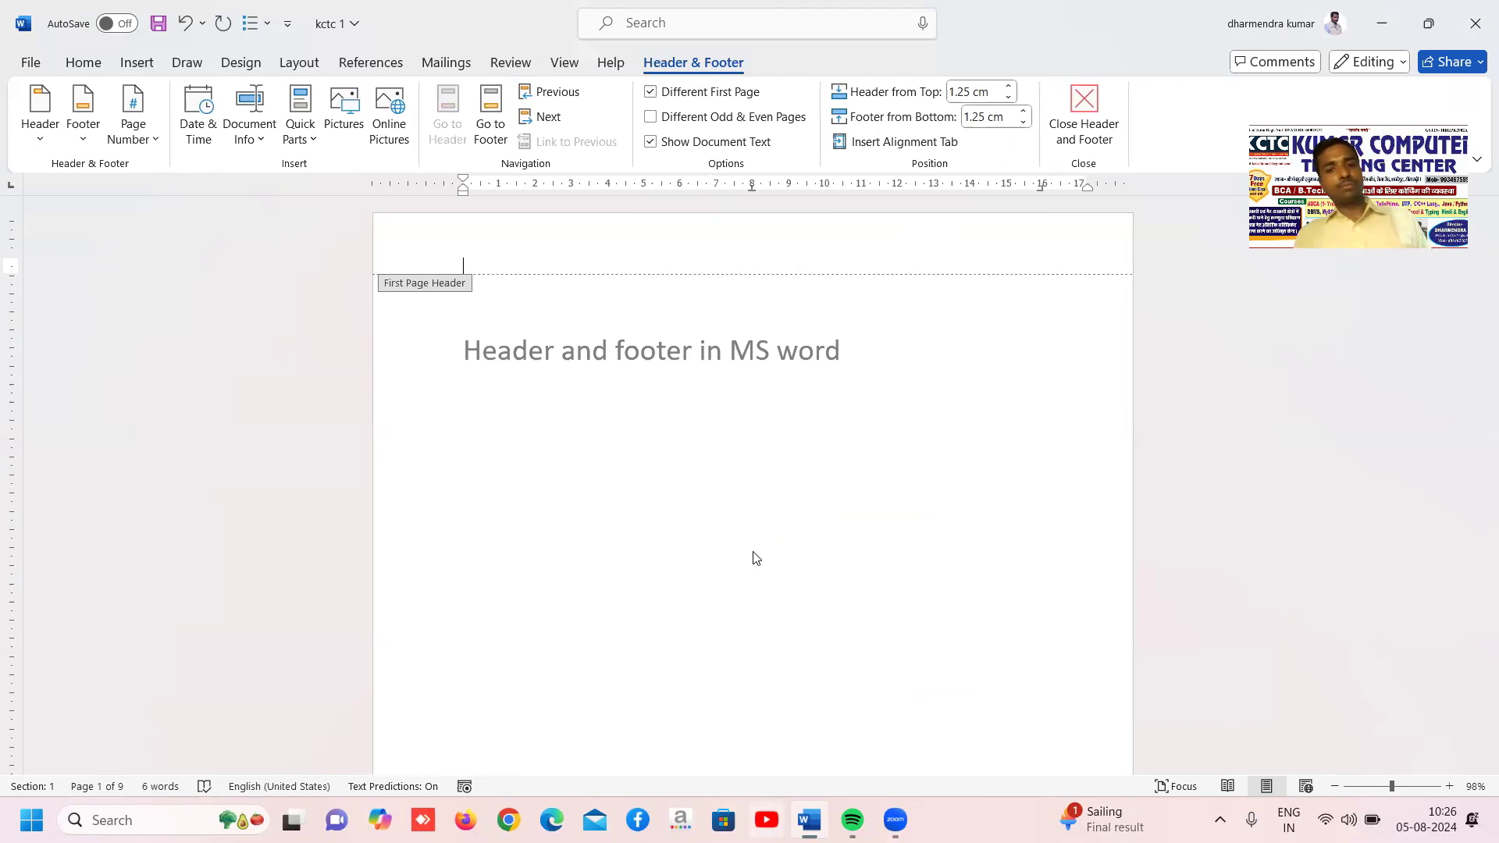
pyautogui.scroll(-10, 756, 557)
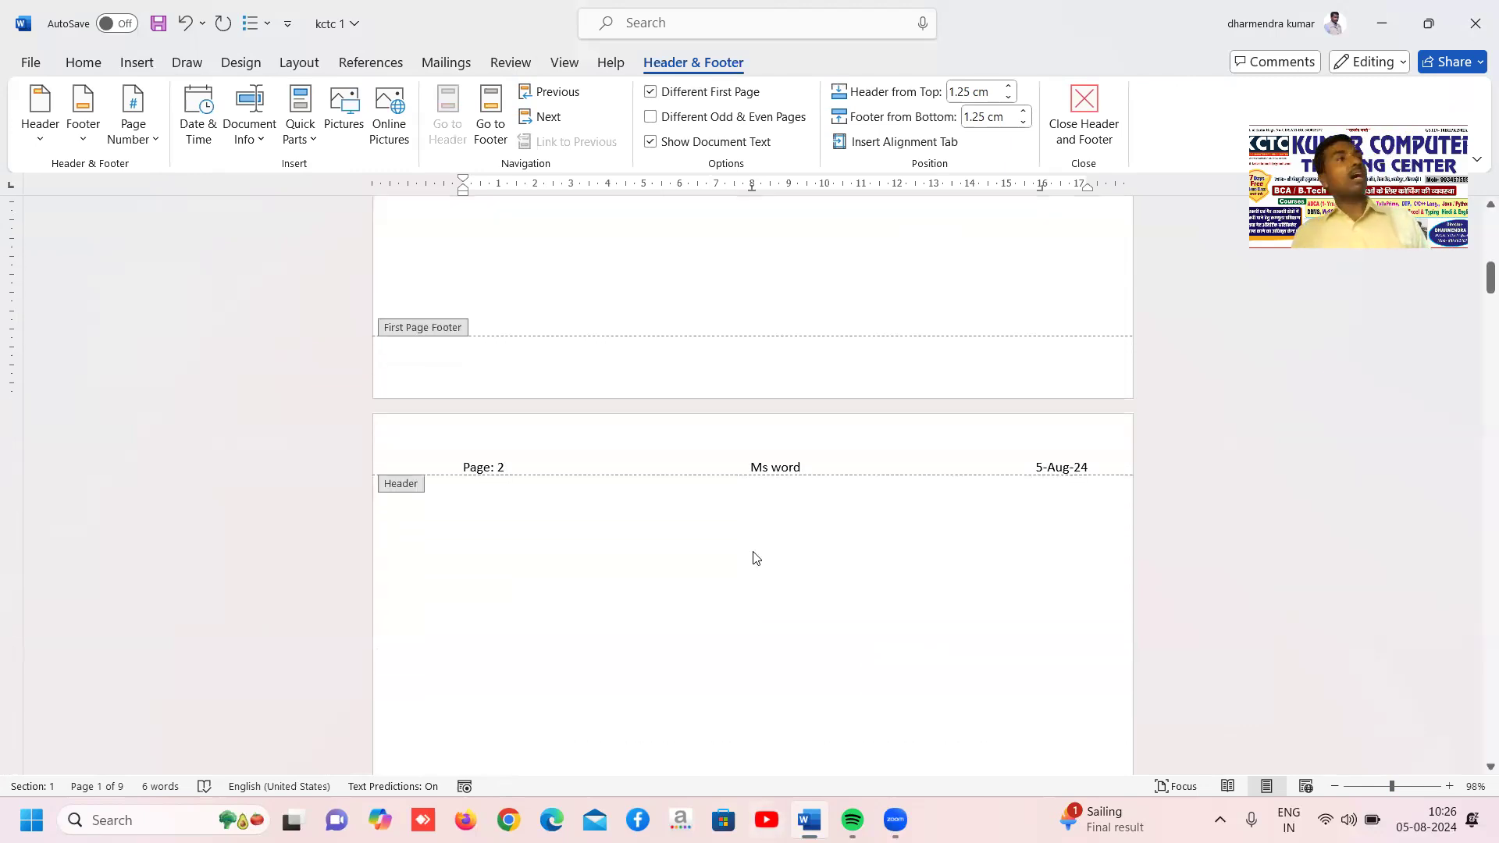
pyautogui.scroll(-5, 755, 558)
pyautogui.scroll(3, 756, 558)
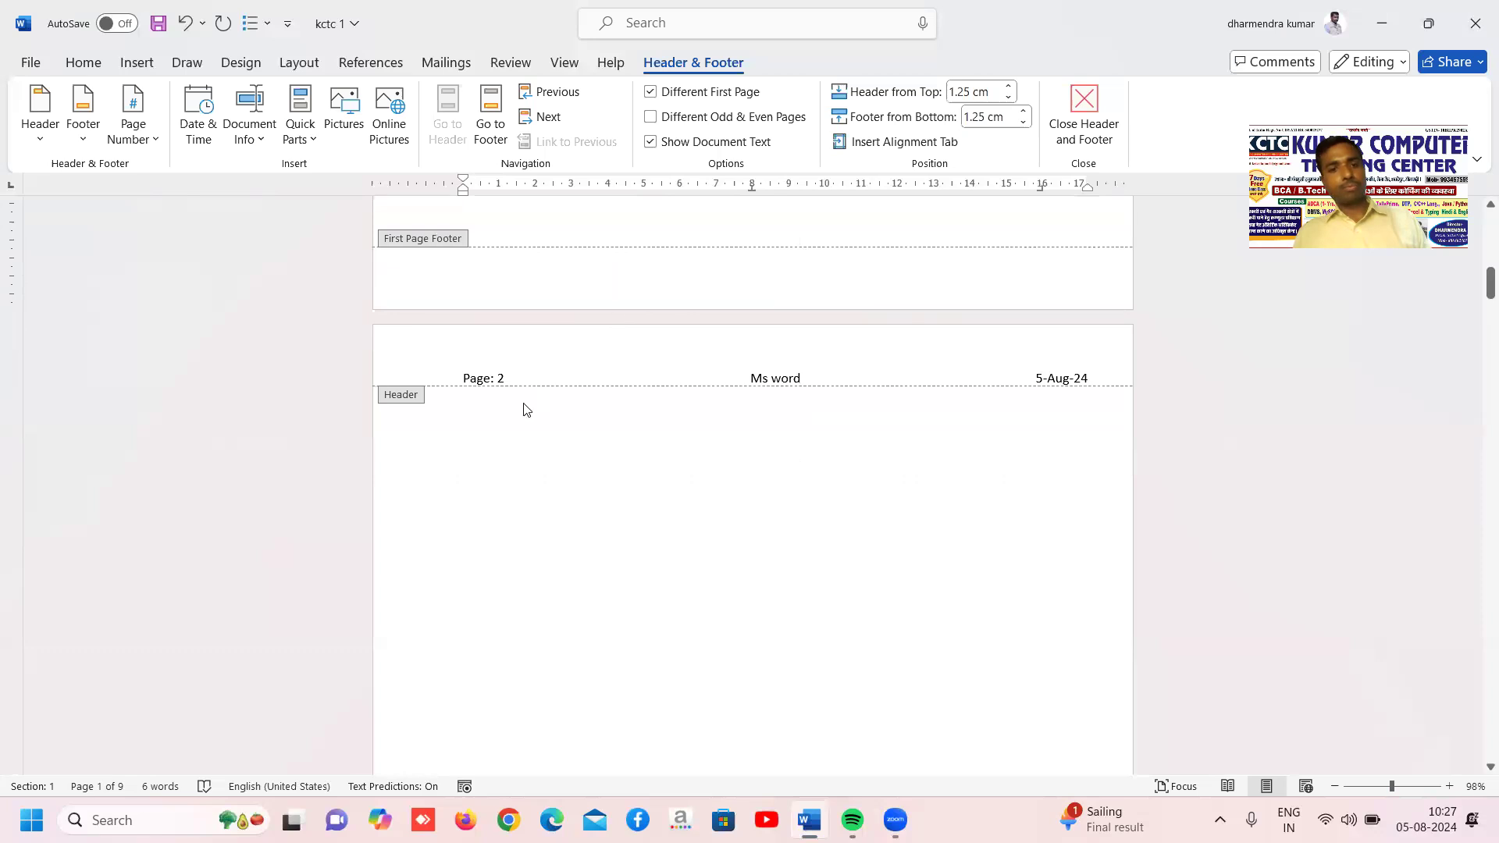
pyautogui.scroll(8, 576, 385)
pyautogui.scroll(6, 603, 402)
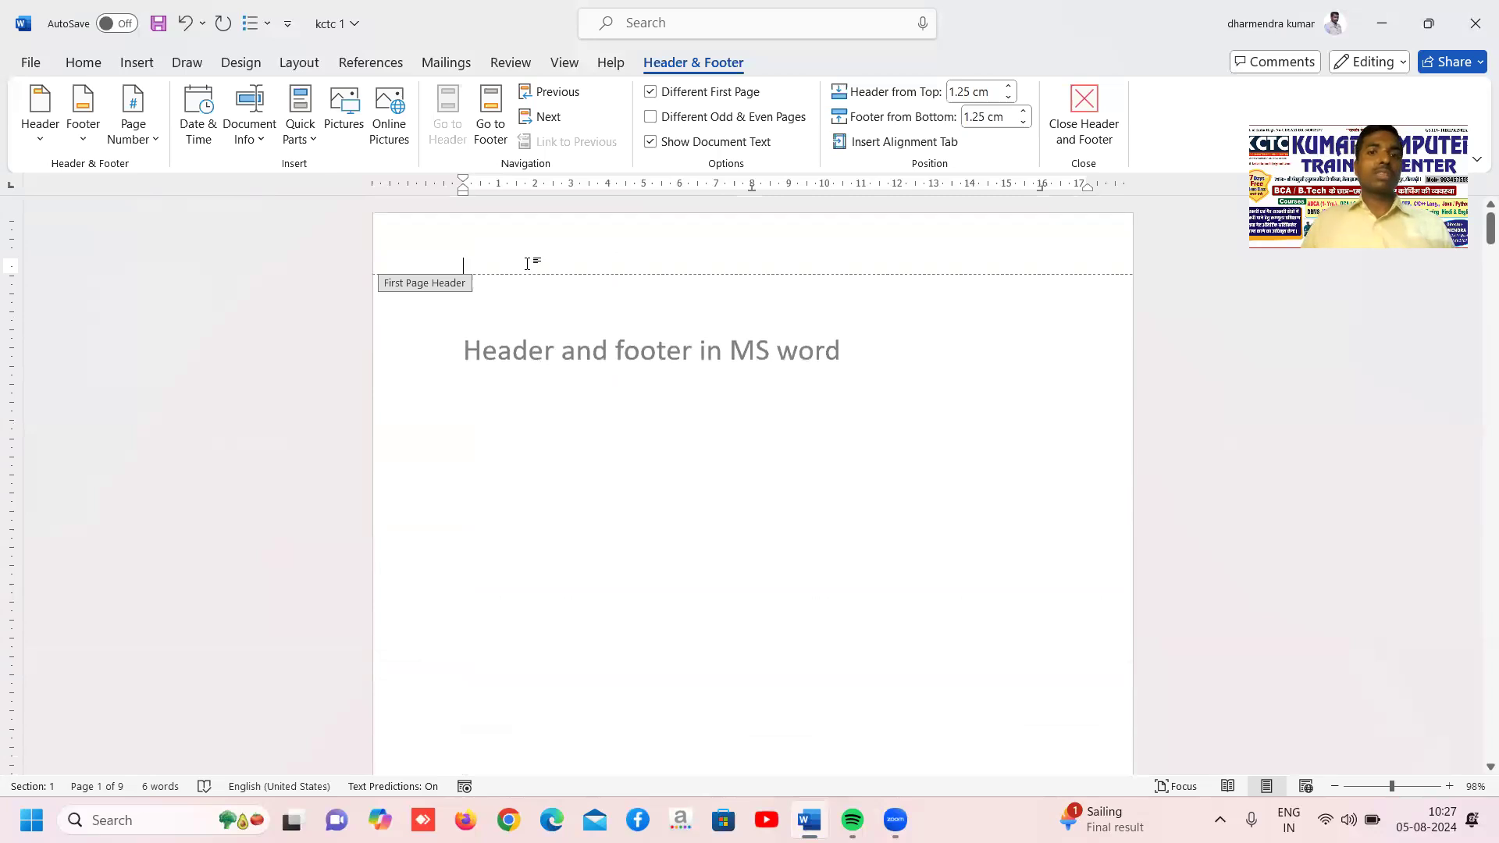
pyautogui.click(681, 94)
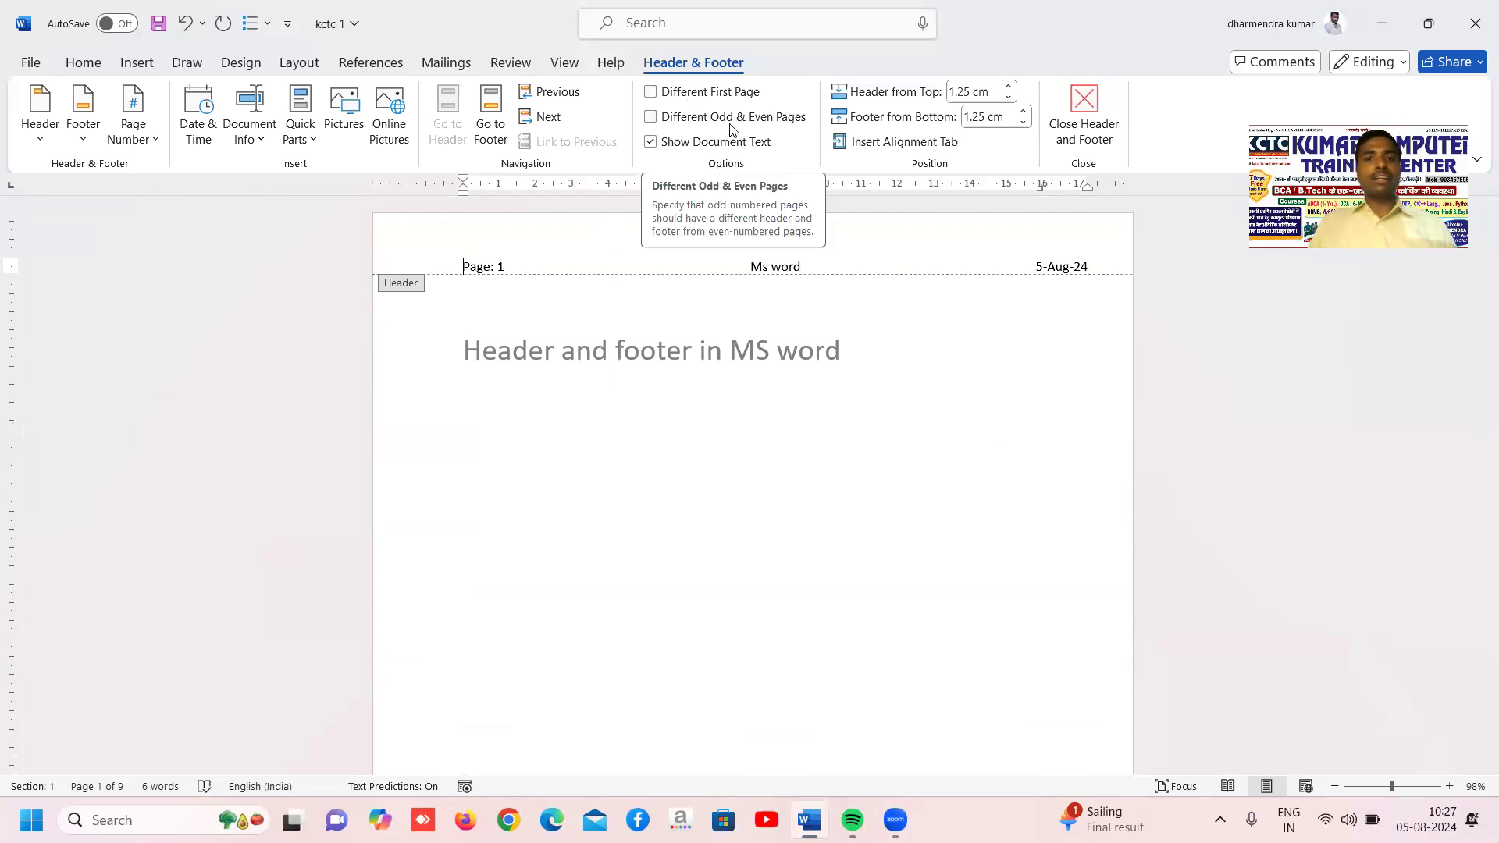
# Turn on Different Odd & Even Pages and scroll through to see the blank even-page headers.
pyautogui.click(674, 122)
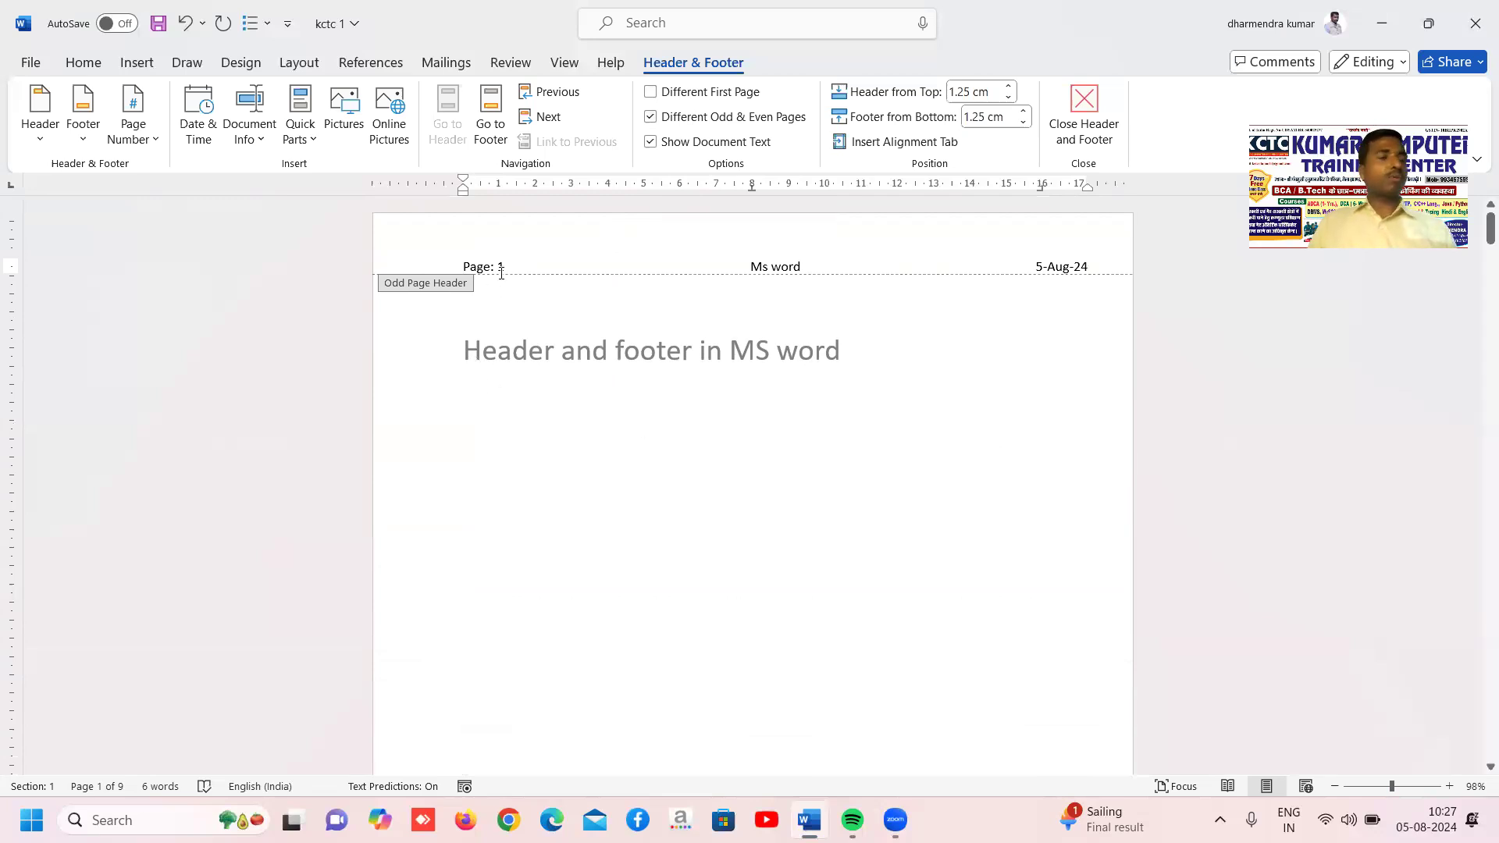
pyautogui.scroll(-10, 606, 471)
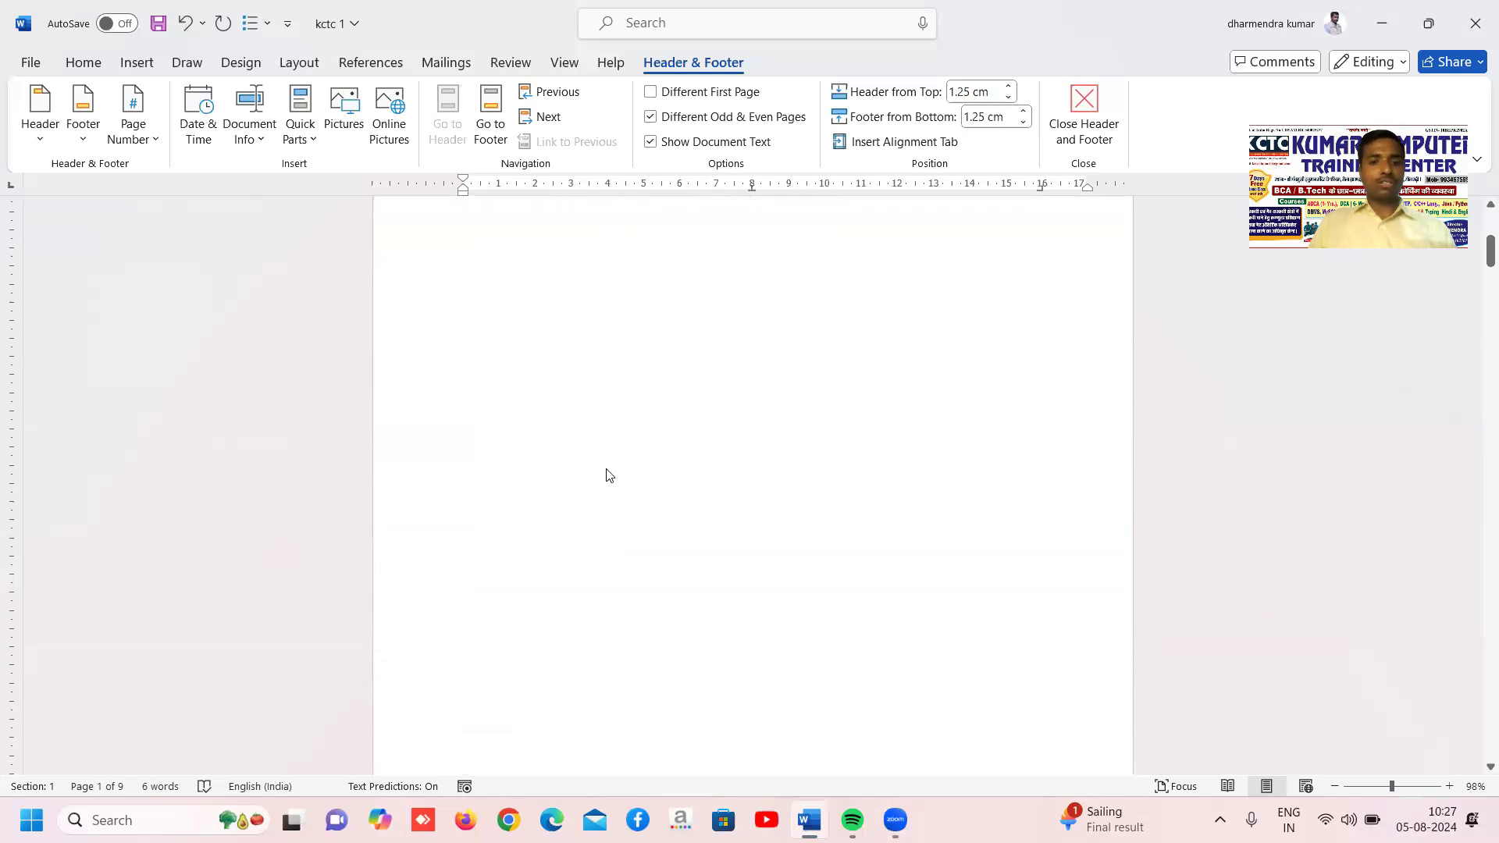
pyautogui.scroll(-1, 608, 470)
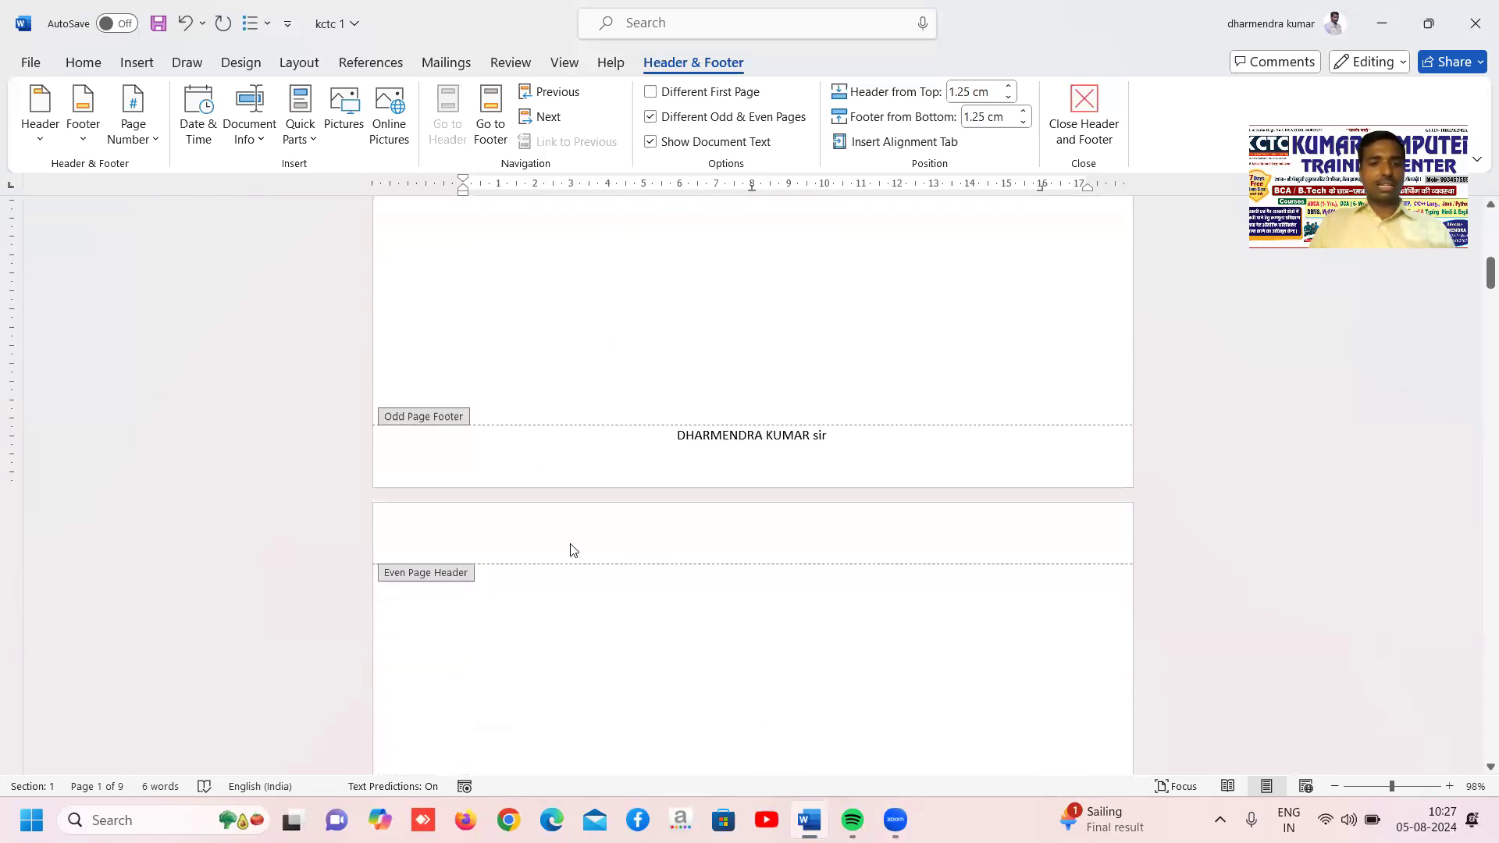
pyautogui.scroll(-1, 571, 550)
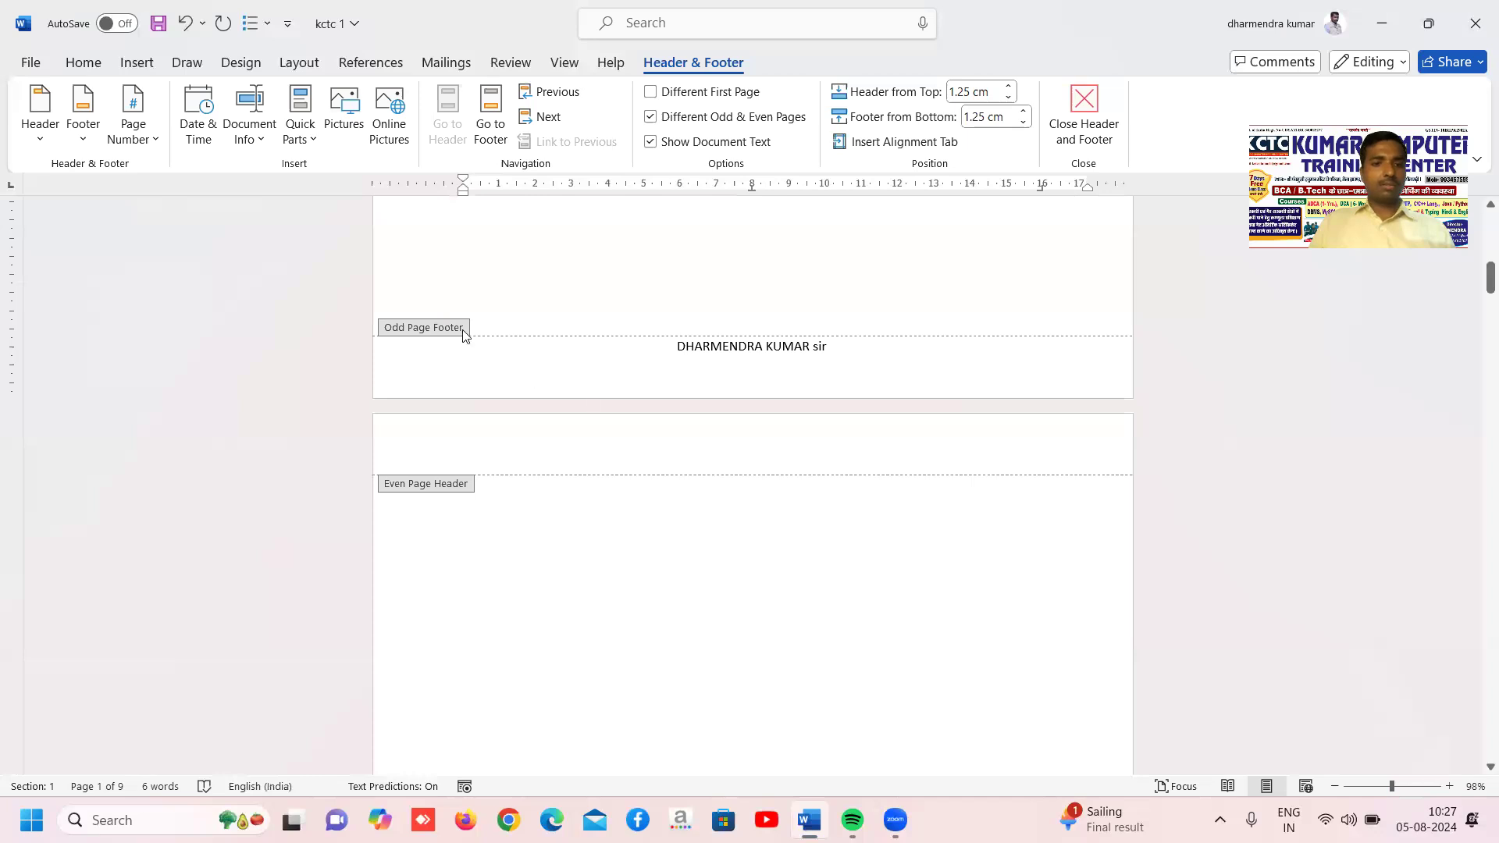
pyautogui.scroll(-8, 481, 456)
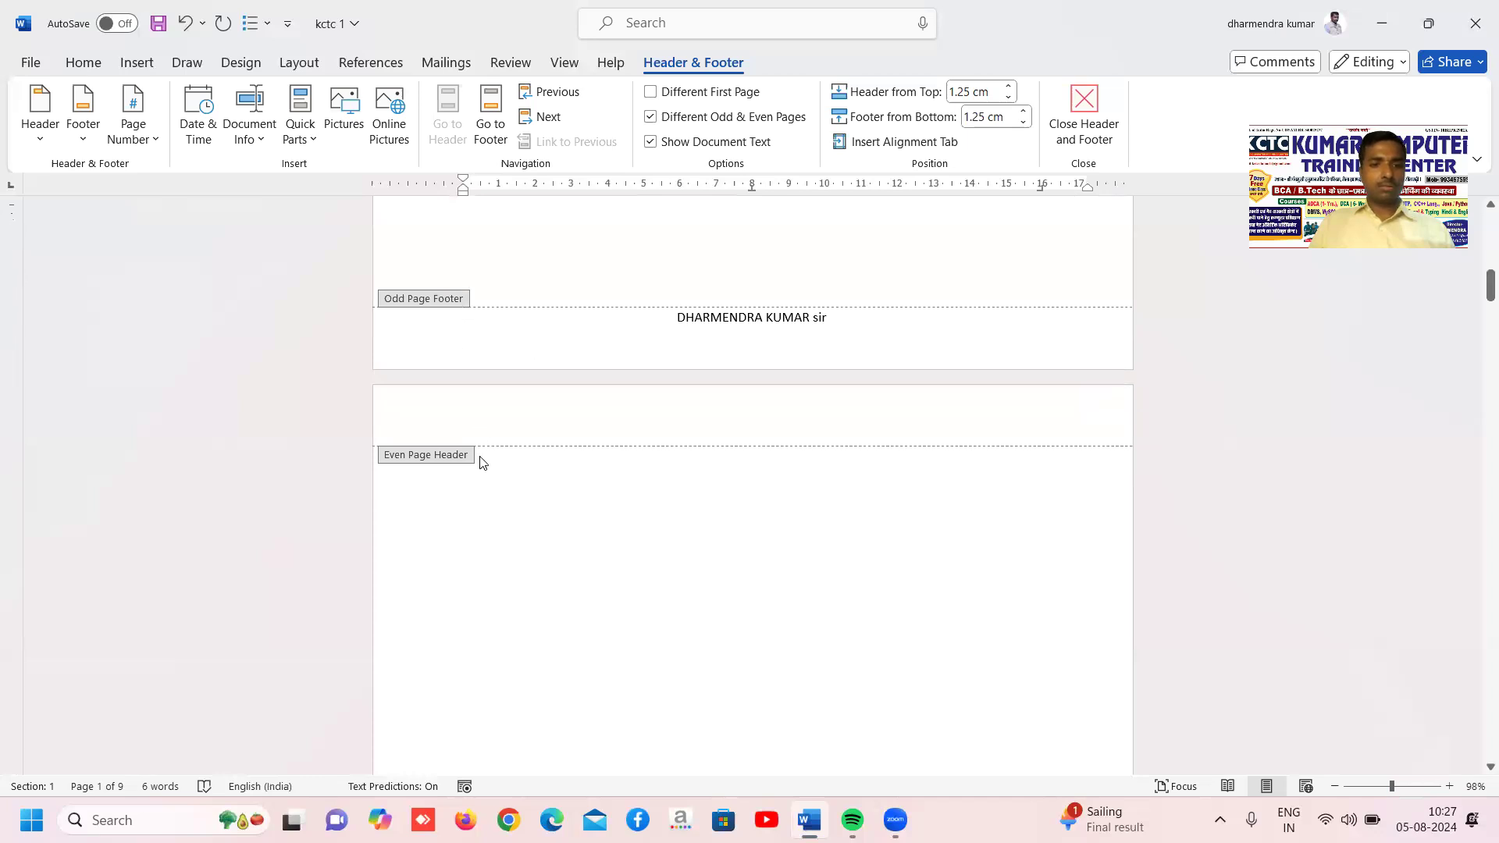
pyautogui.scroll(-1, 481, 463)
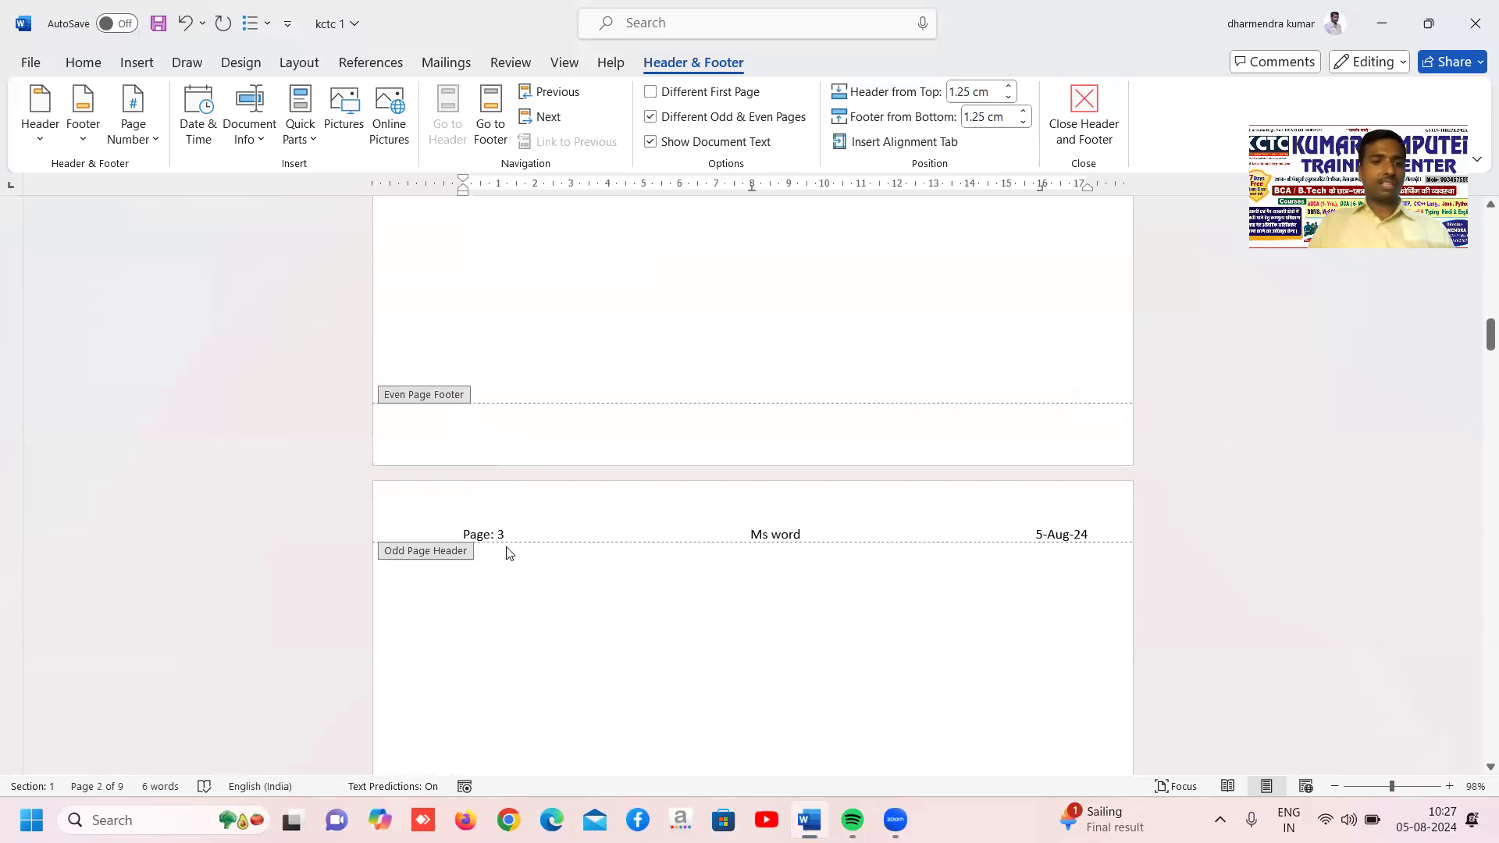
pyautogui.scroll(-8, 507, 552)
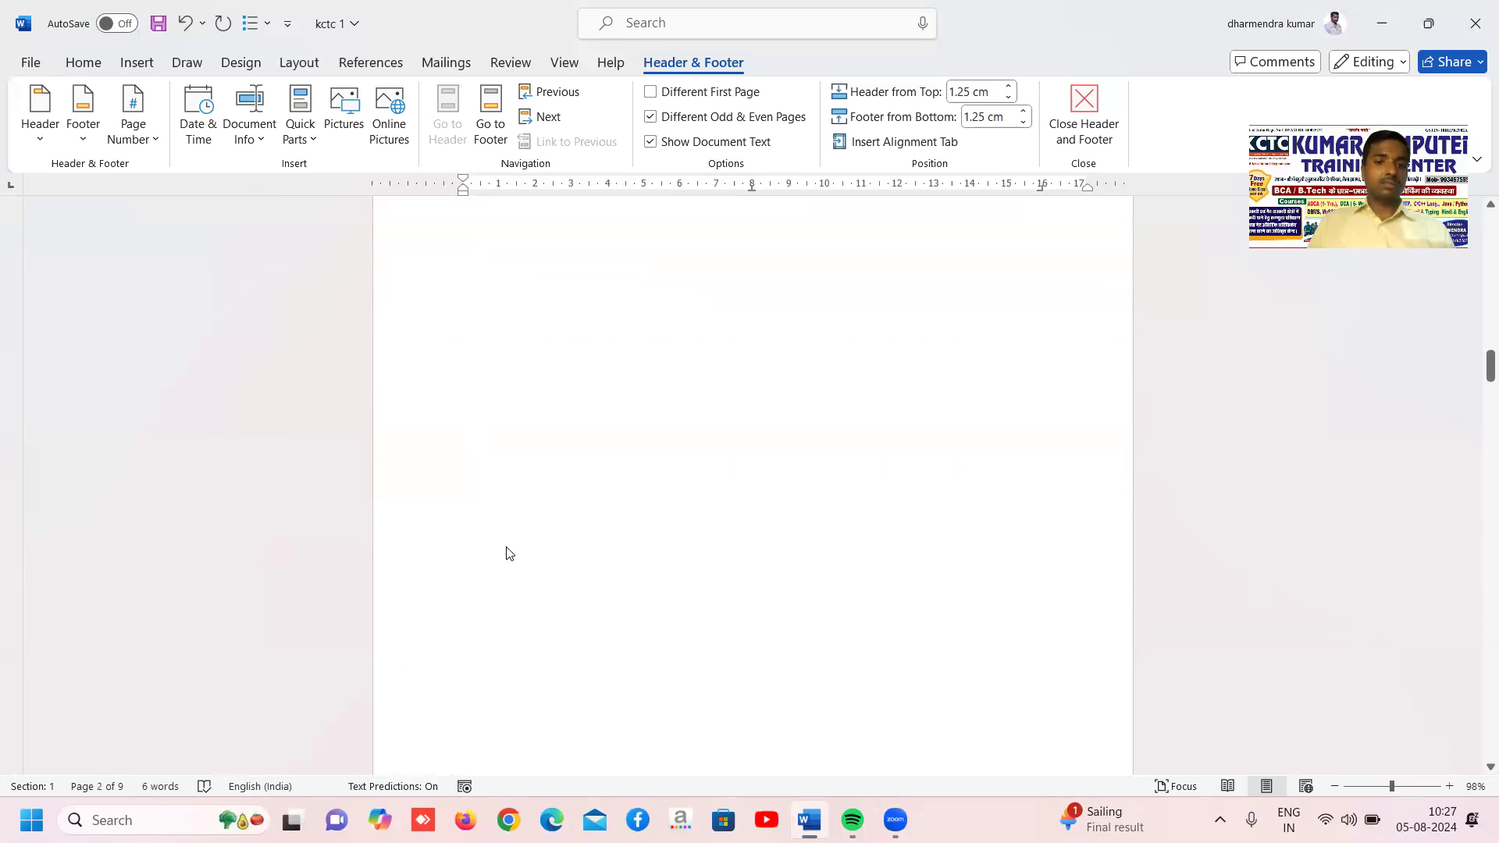
pyautogui.scroll(-1, 508, 556)
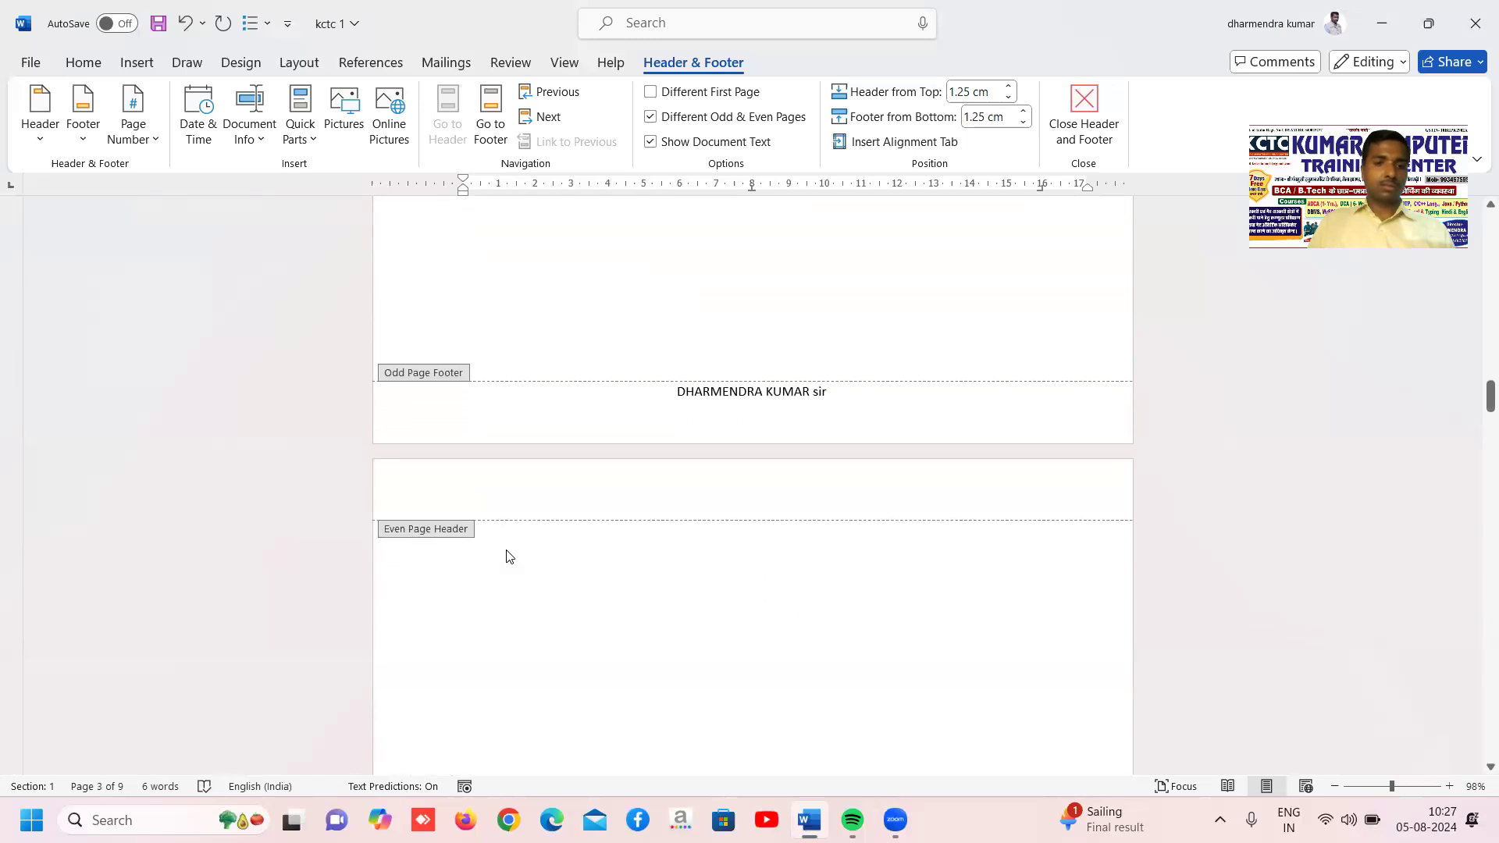
pyautogui.scroll(-2, 603, 513)
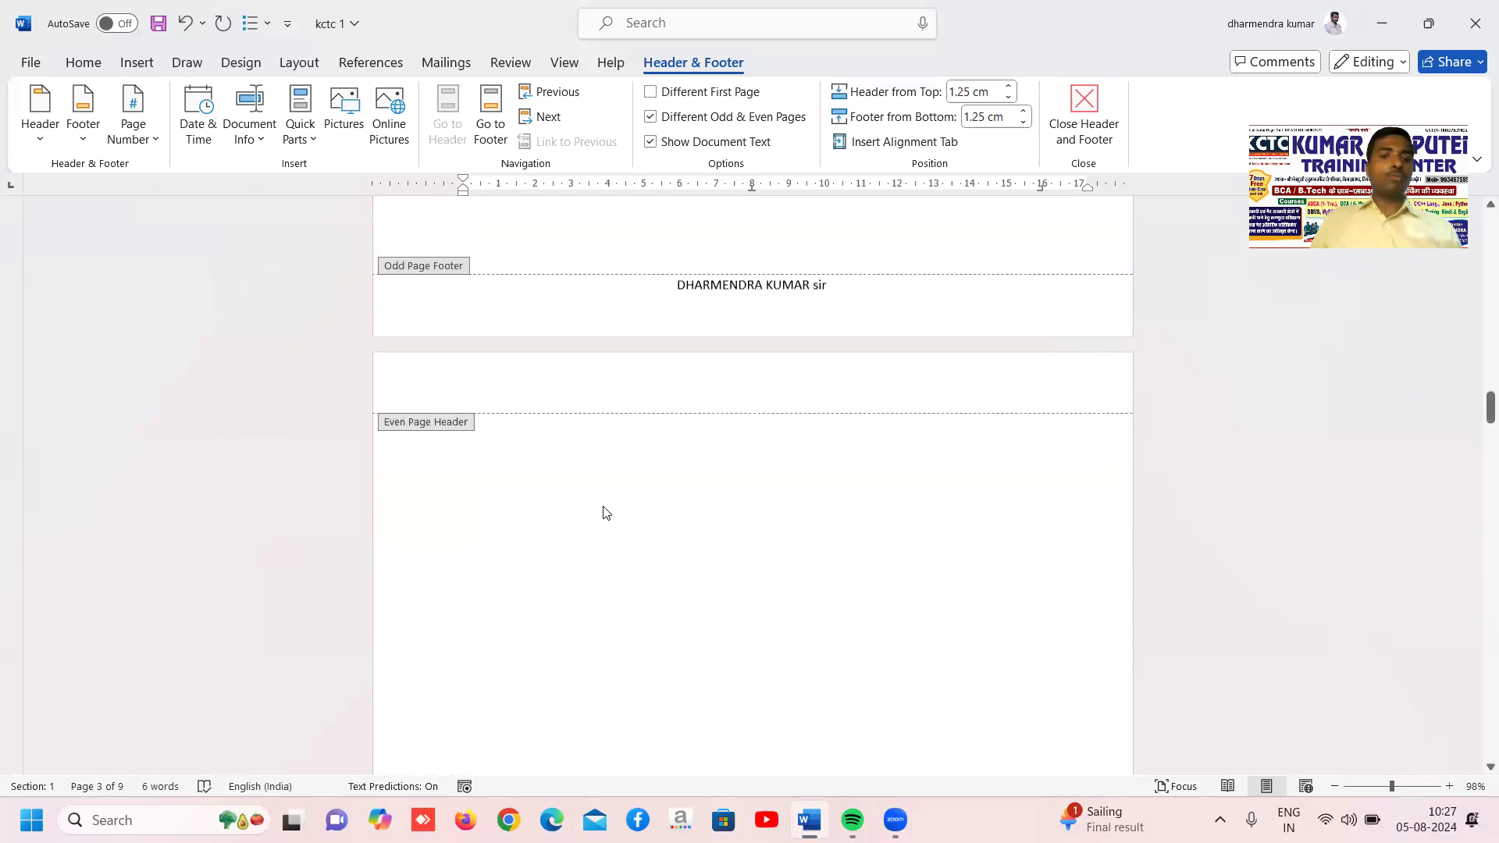
pyautogui.scroll(-10, 603, 513)
pyautogui.scroll(15, 603, 513)
pyautogui.scroll(20, 602, 512)
pyautogui.scroll(-2, 559, 484)
pyautogui.scroll(-7, 559, 484)
# Change the page number format to lowercase letters a, b, c.
pyautogui.click(421, 552)
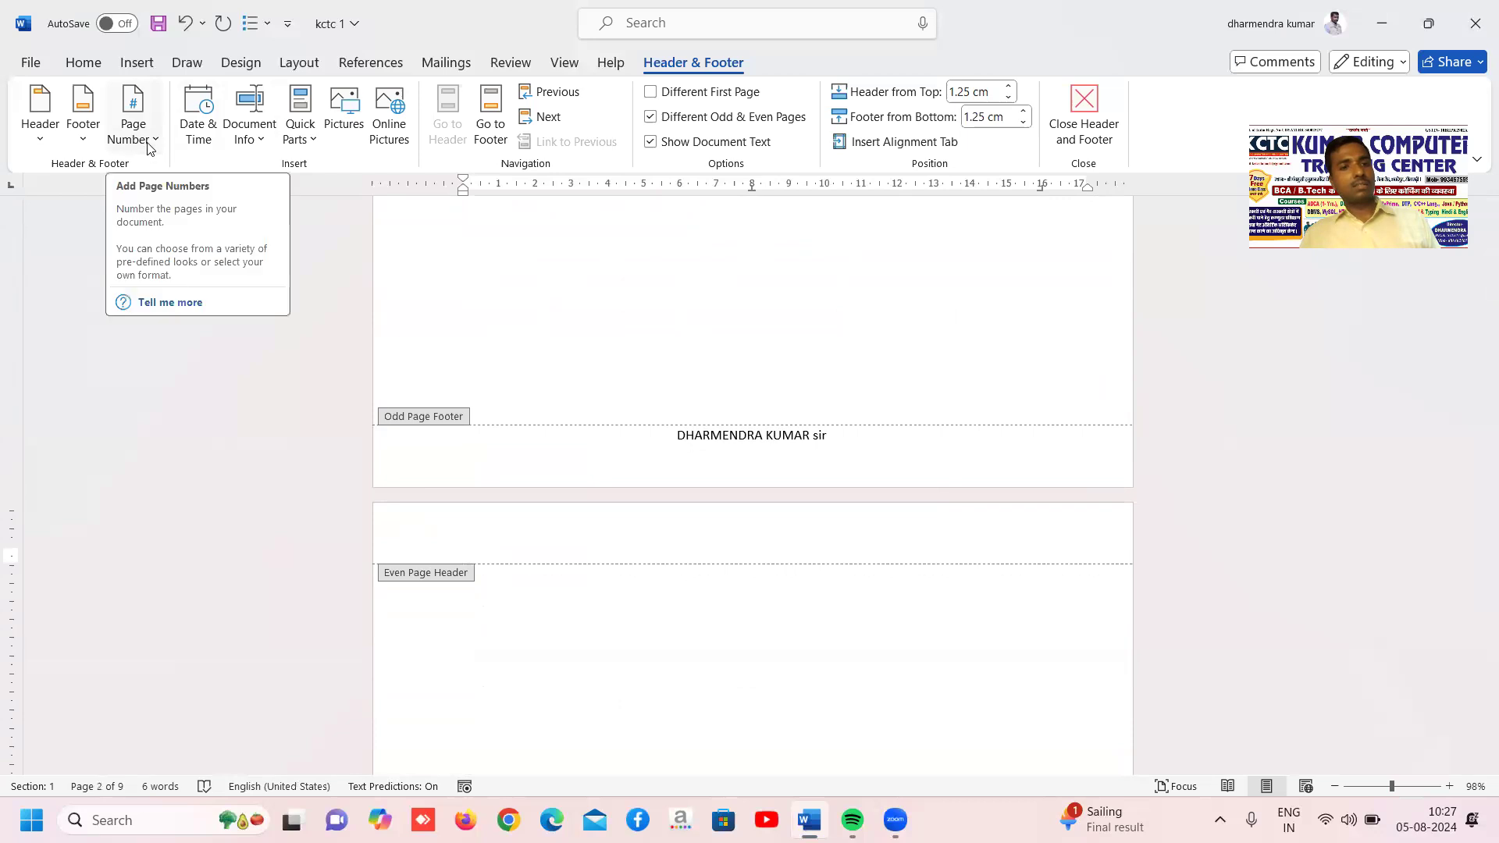
pyautogui.click(150, 143)
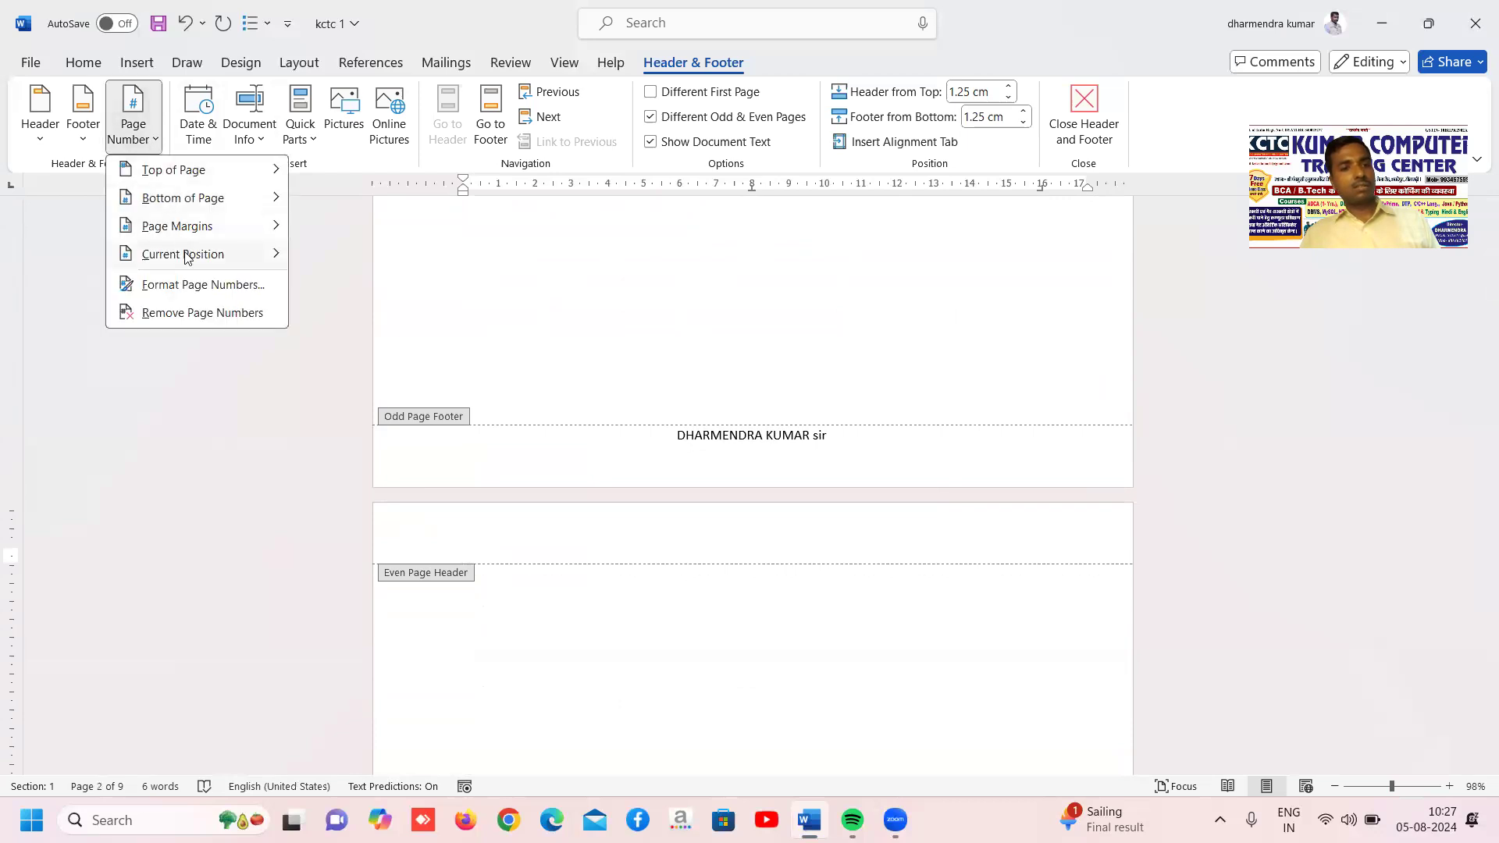
pyautogui.click(200, 285)
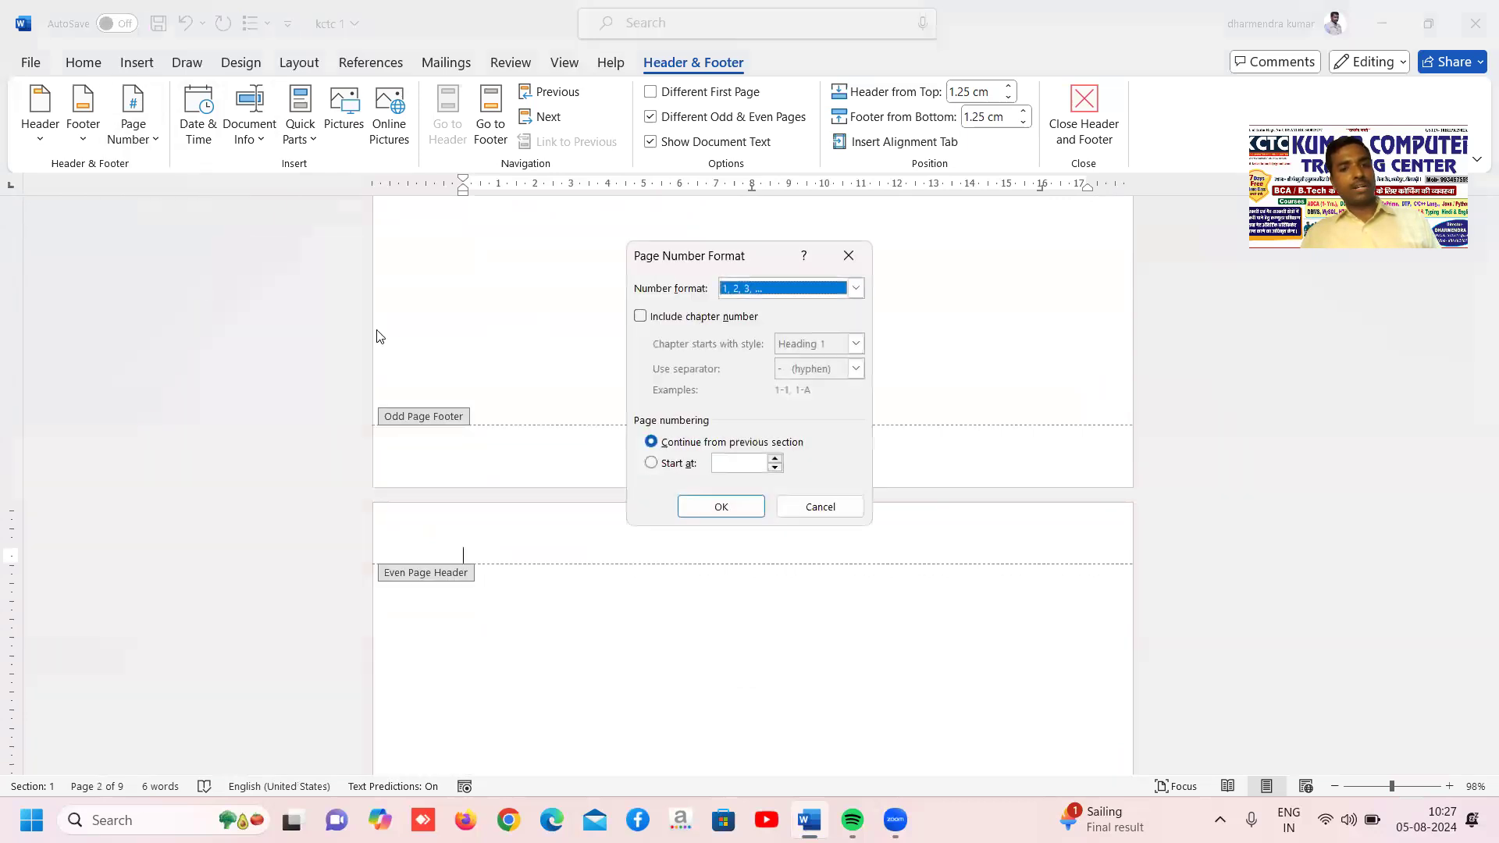
pyautogui.click(772, 289)
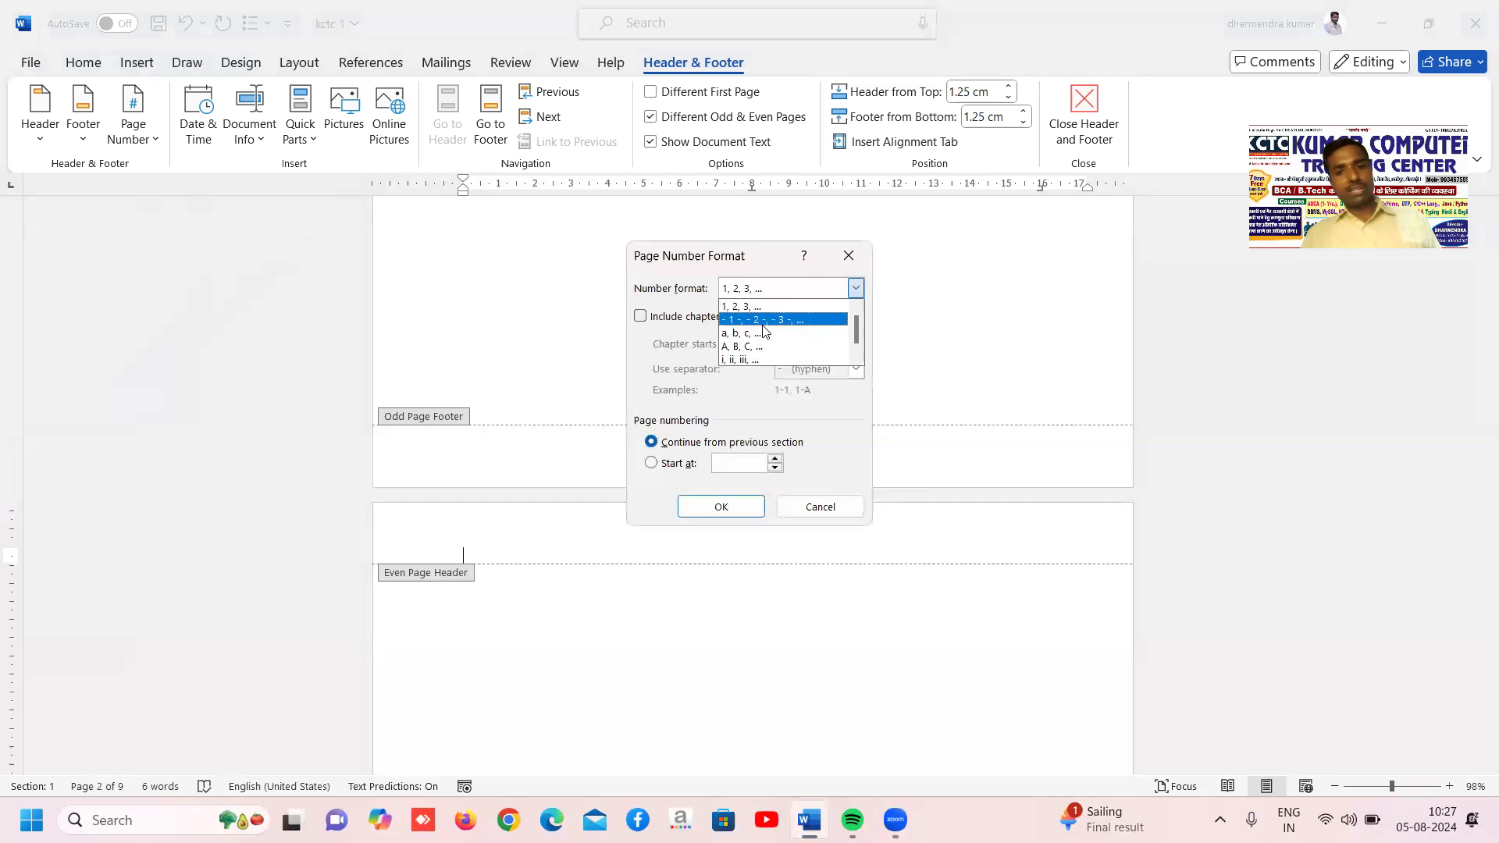
pyautogui.click(761, 323)
pyautogui.click(720, 507)
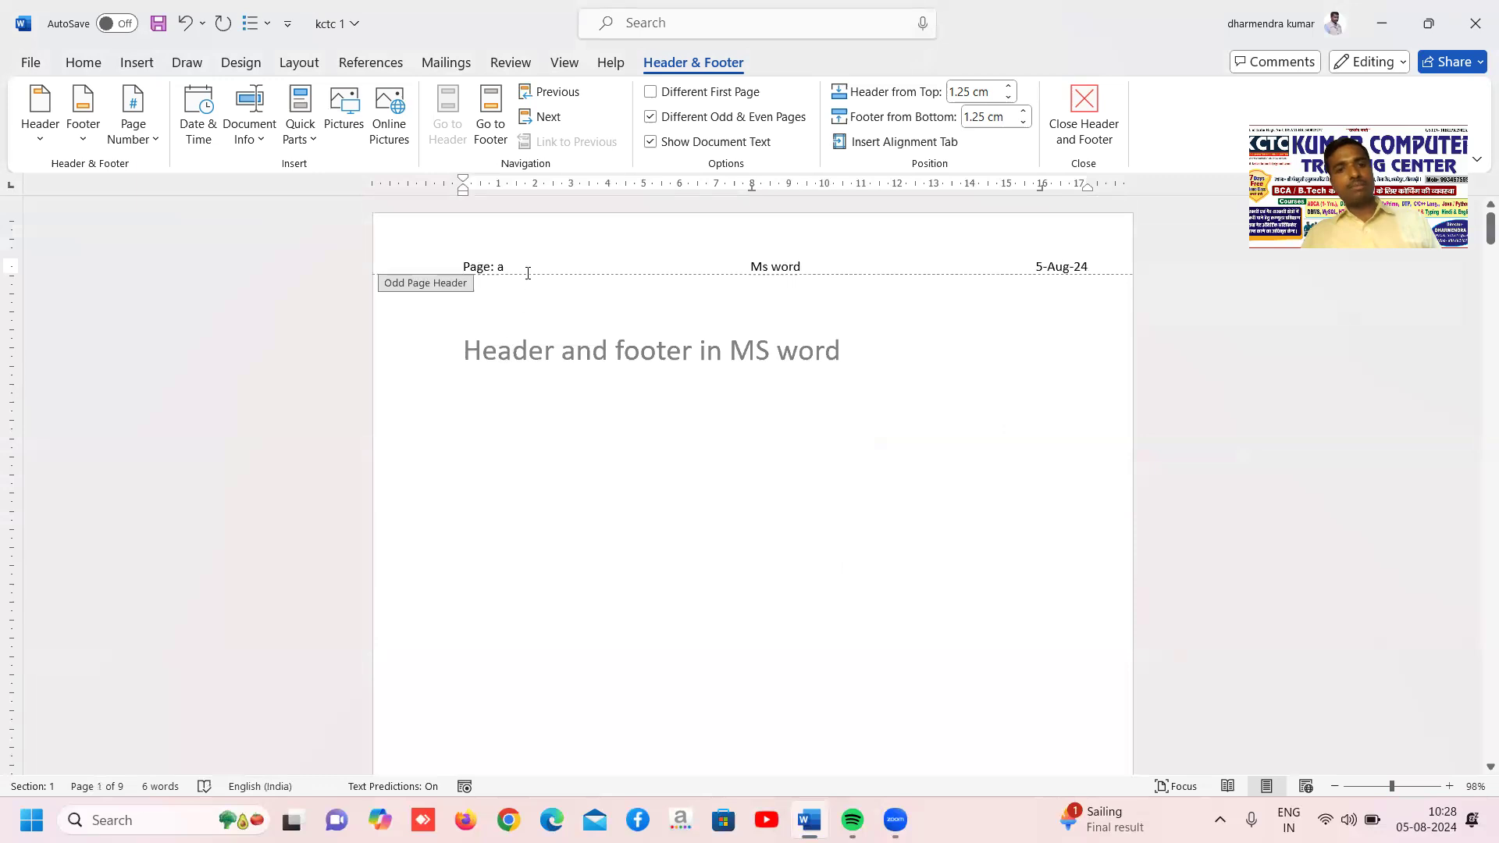
# Switch the page number format back to 1, 2, 3 numerals.
pyautogui.click(131, 131)
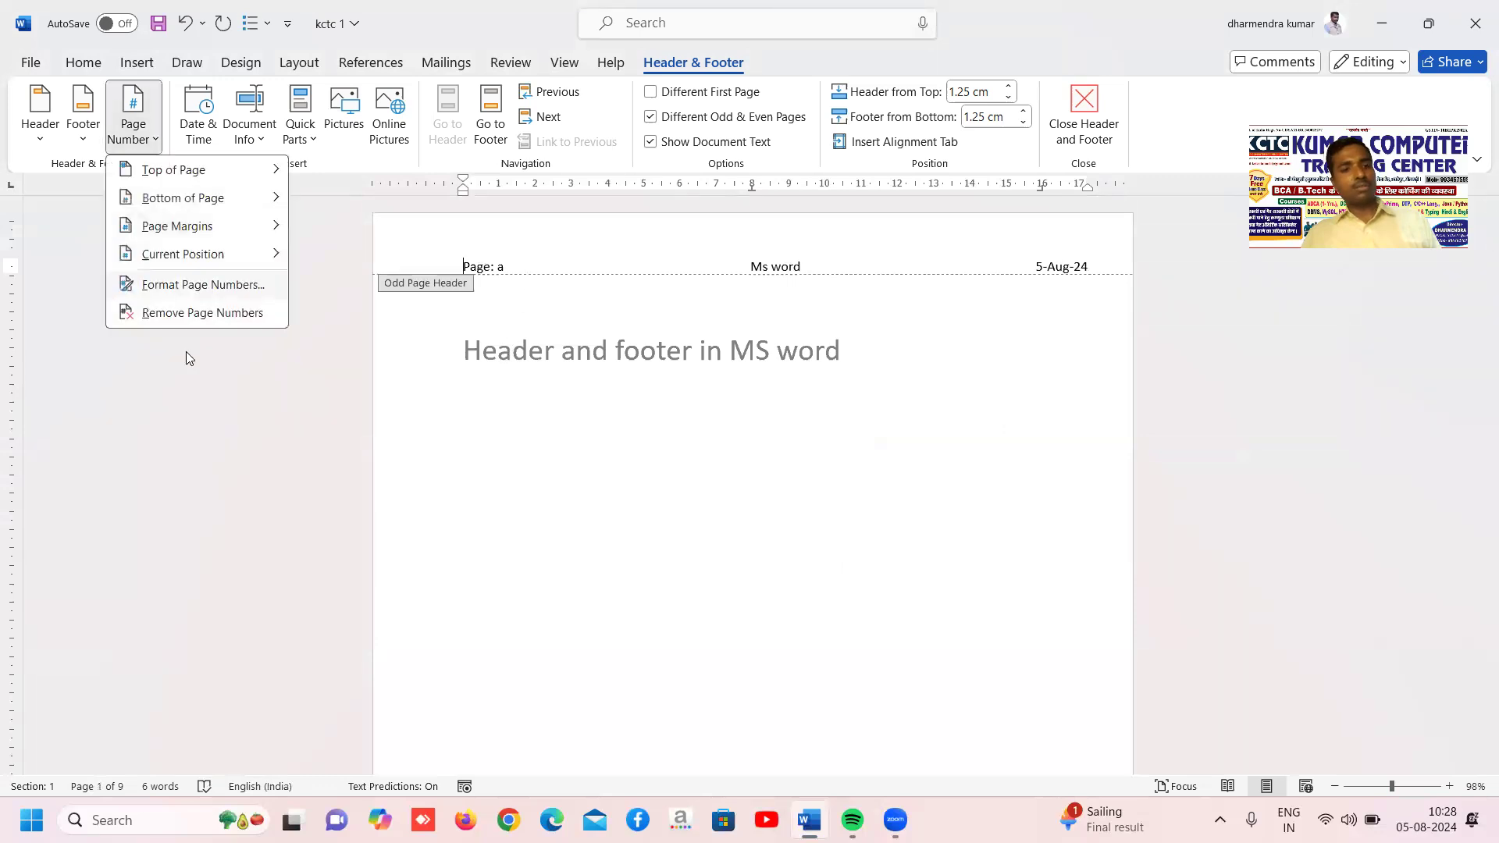
pyautogui.click(189, 316)
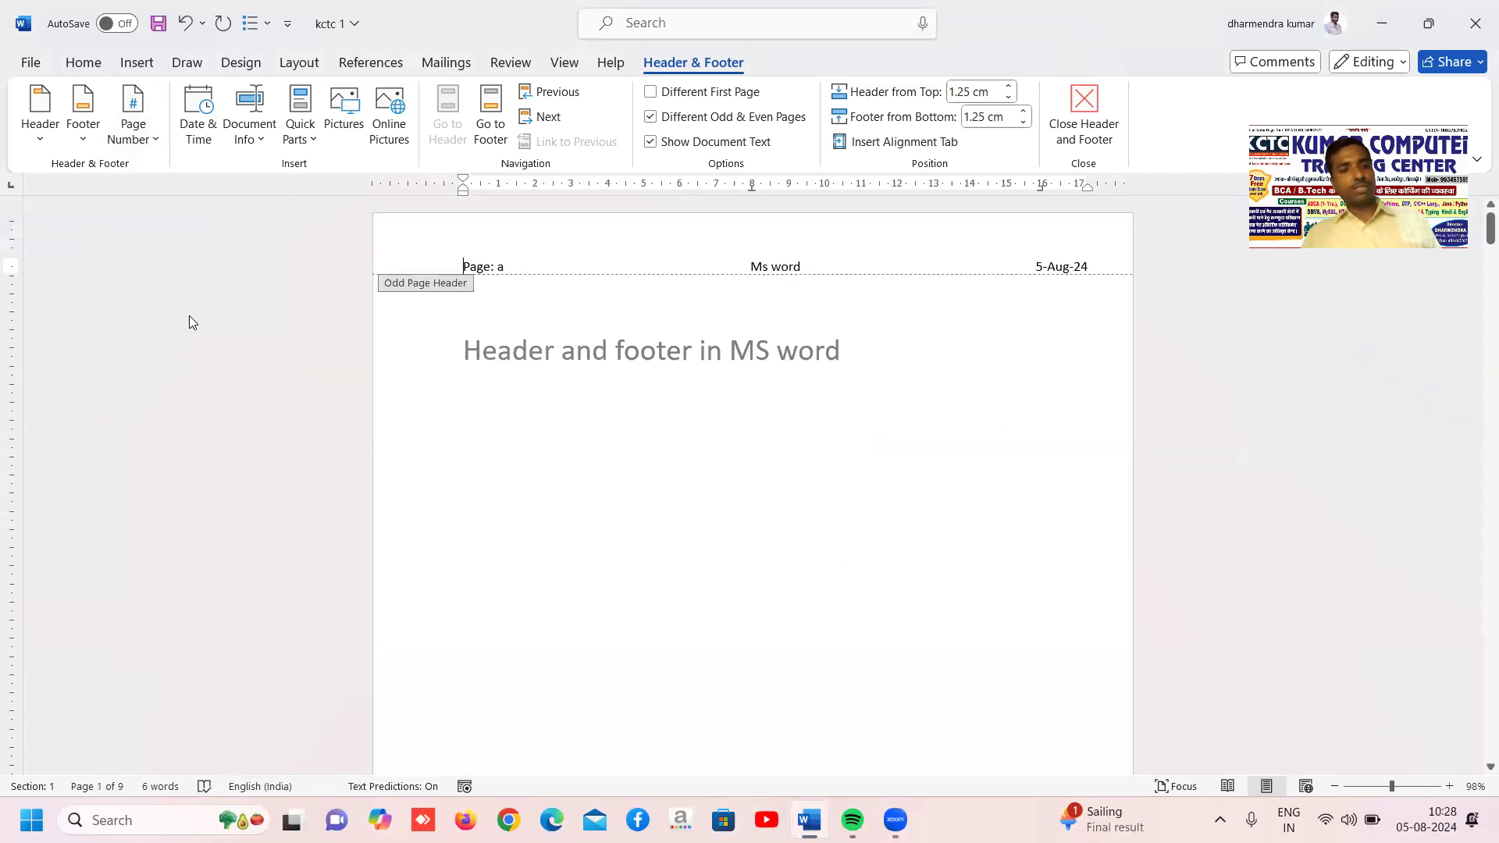
pyautogui.click(131, 133)
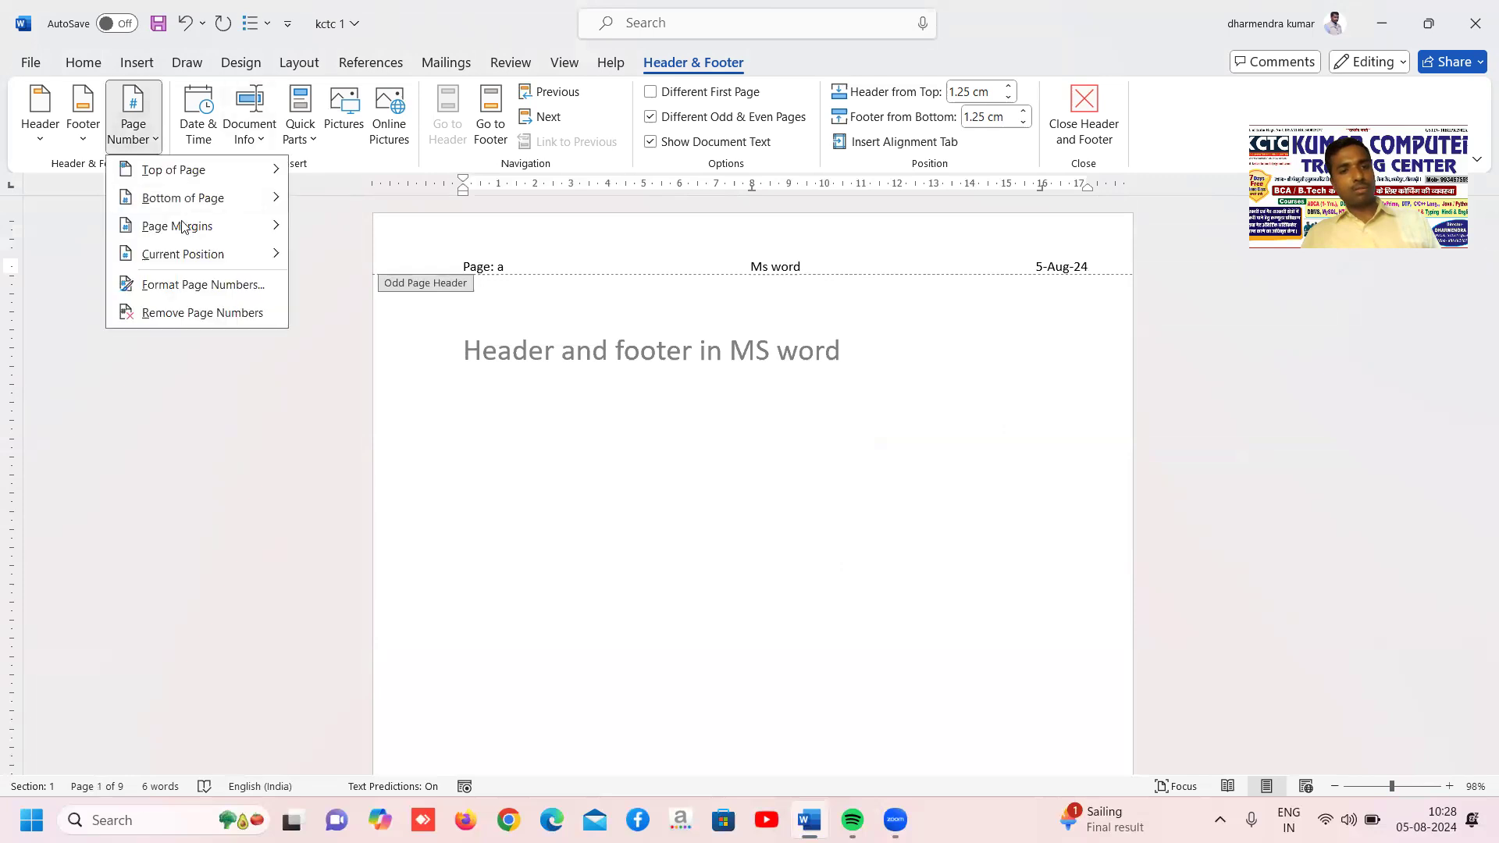
pyautogui.click(201, 285)
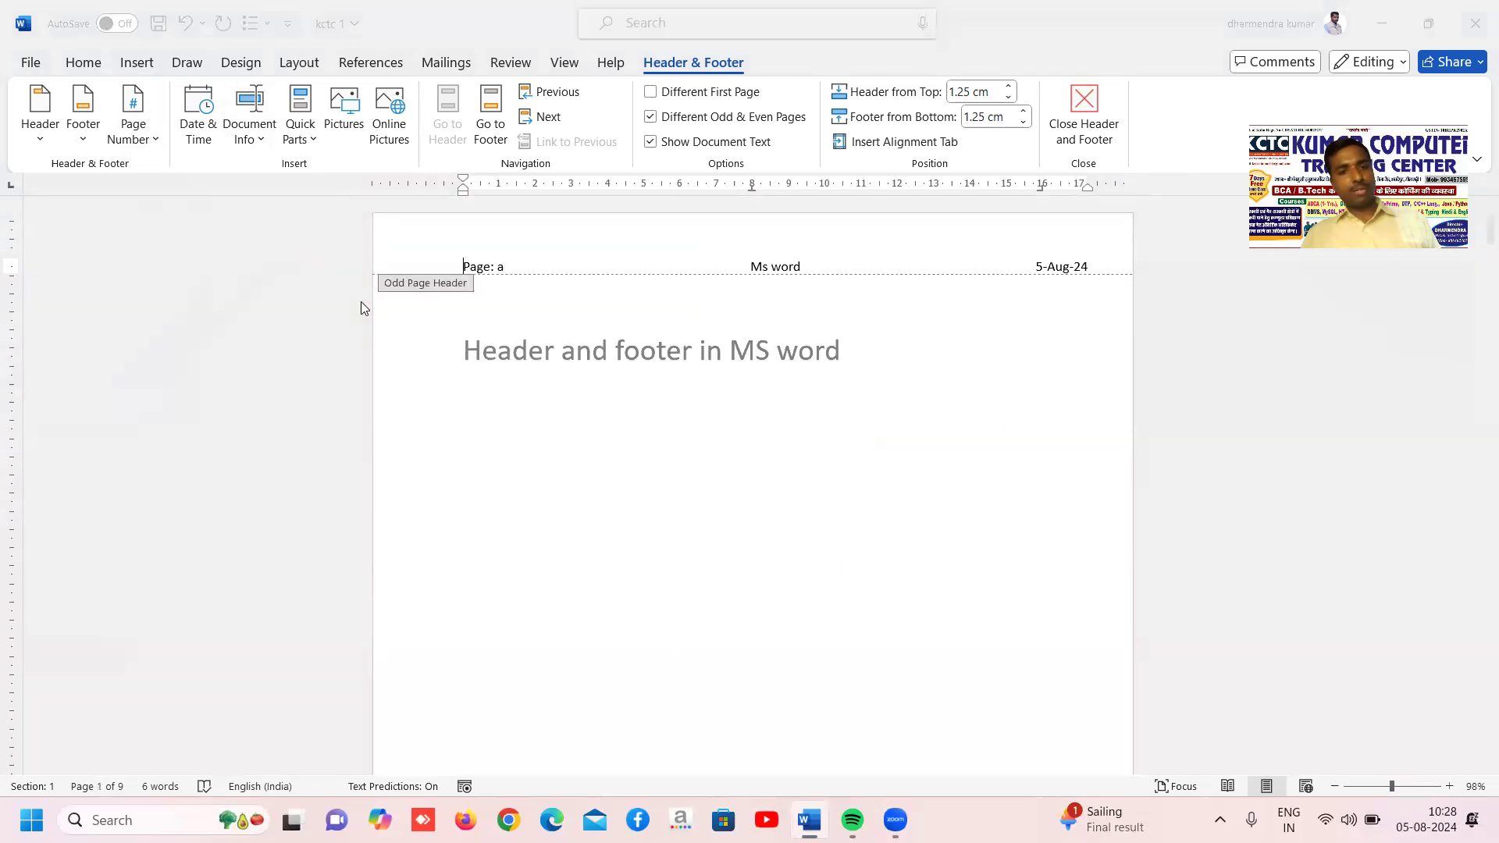
pyautogui.click(768, 287)
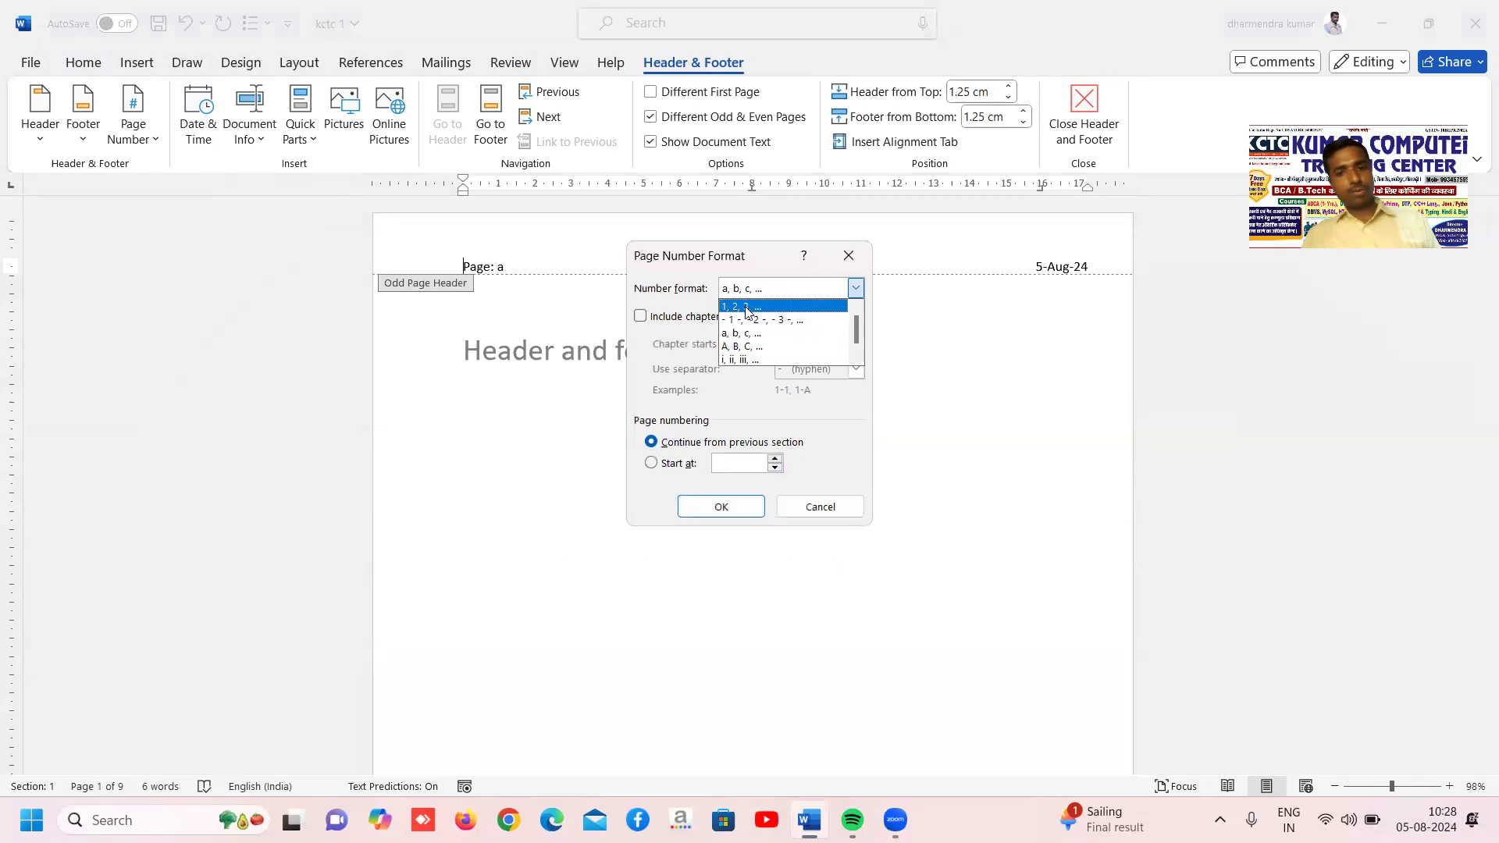
pyautogui.click(752, 302)
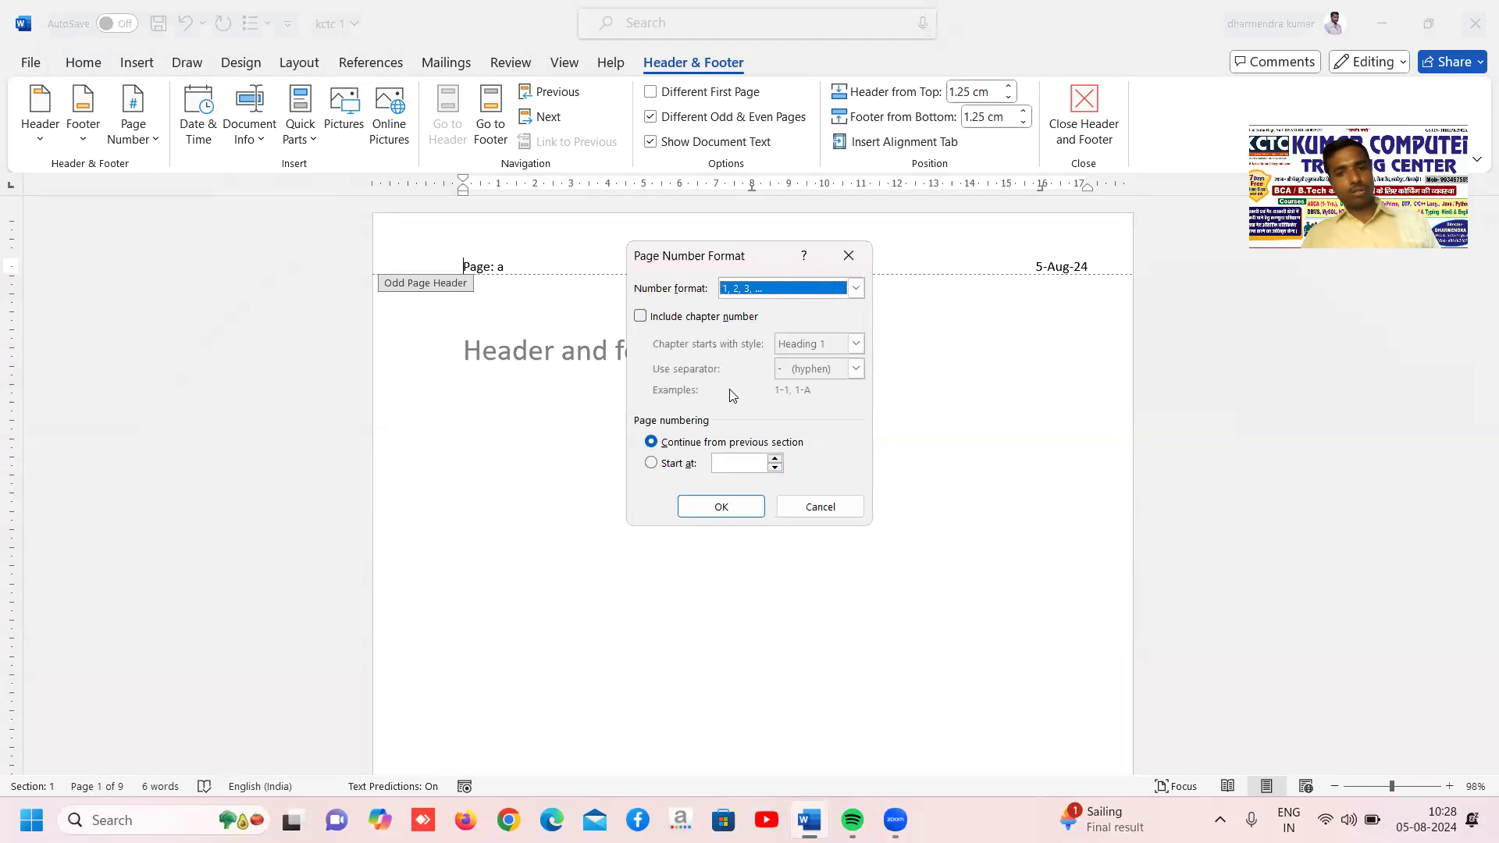
pyautogui.click(728, 506)
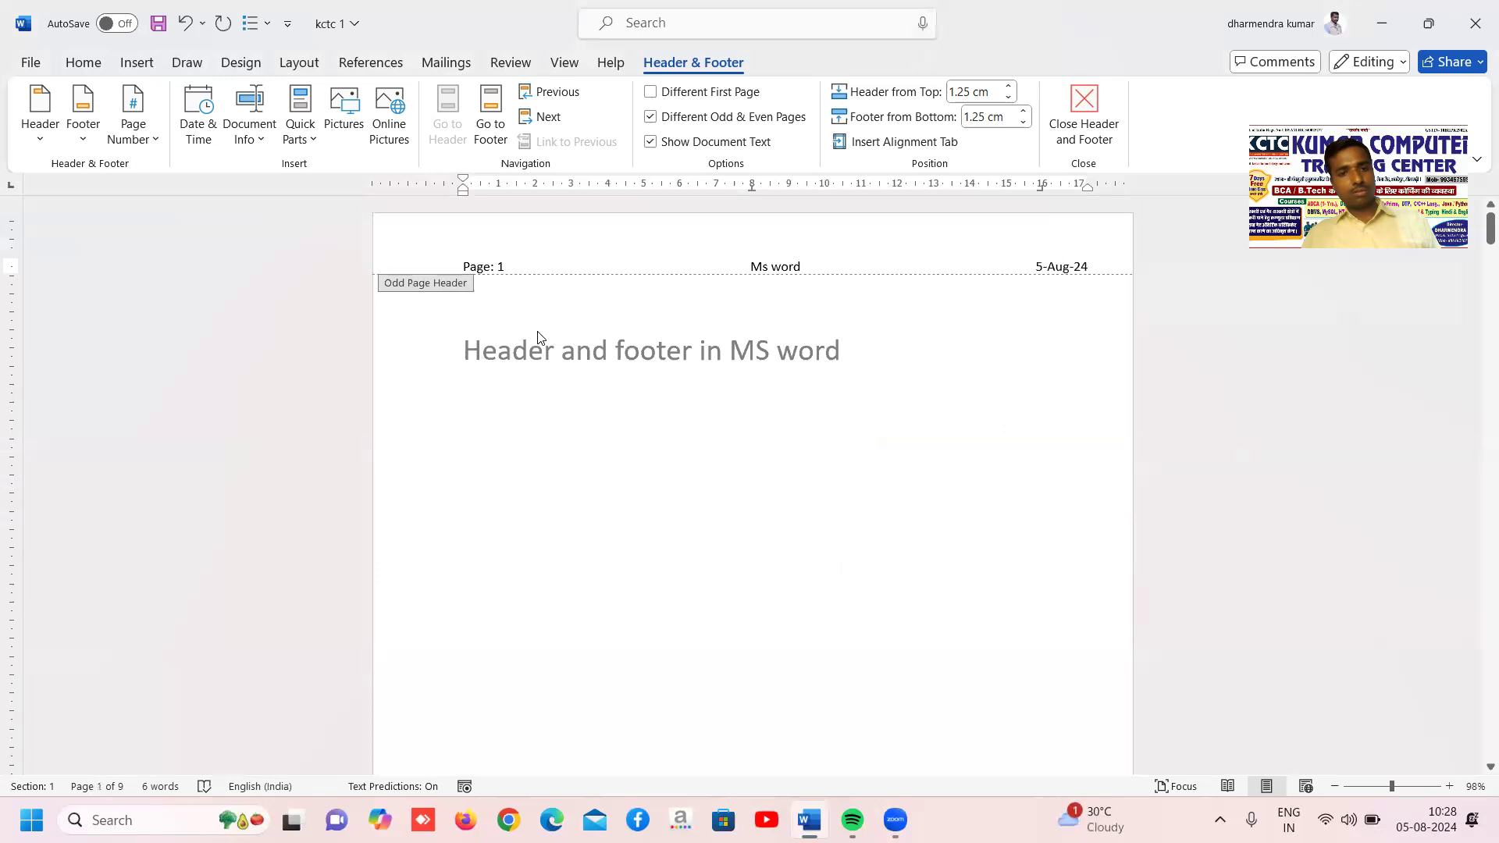
# Insert an Accent Bar 1 page number at the current position in page 2's even-page header.
pyautogui.scroll(-10, 542, 391)
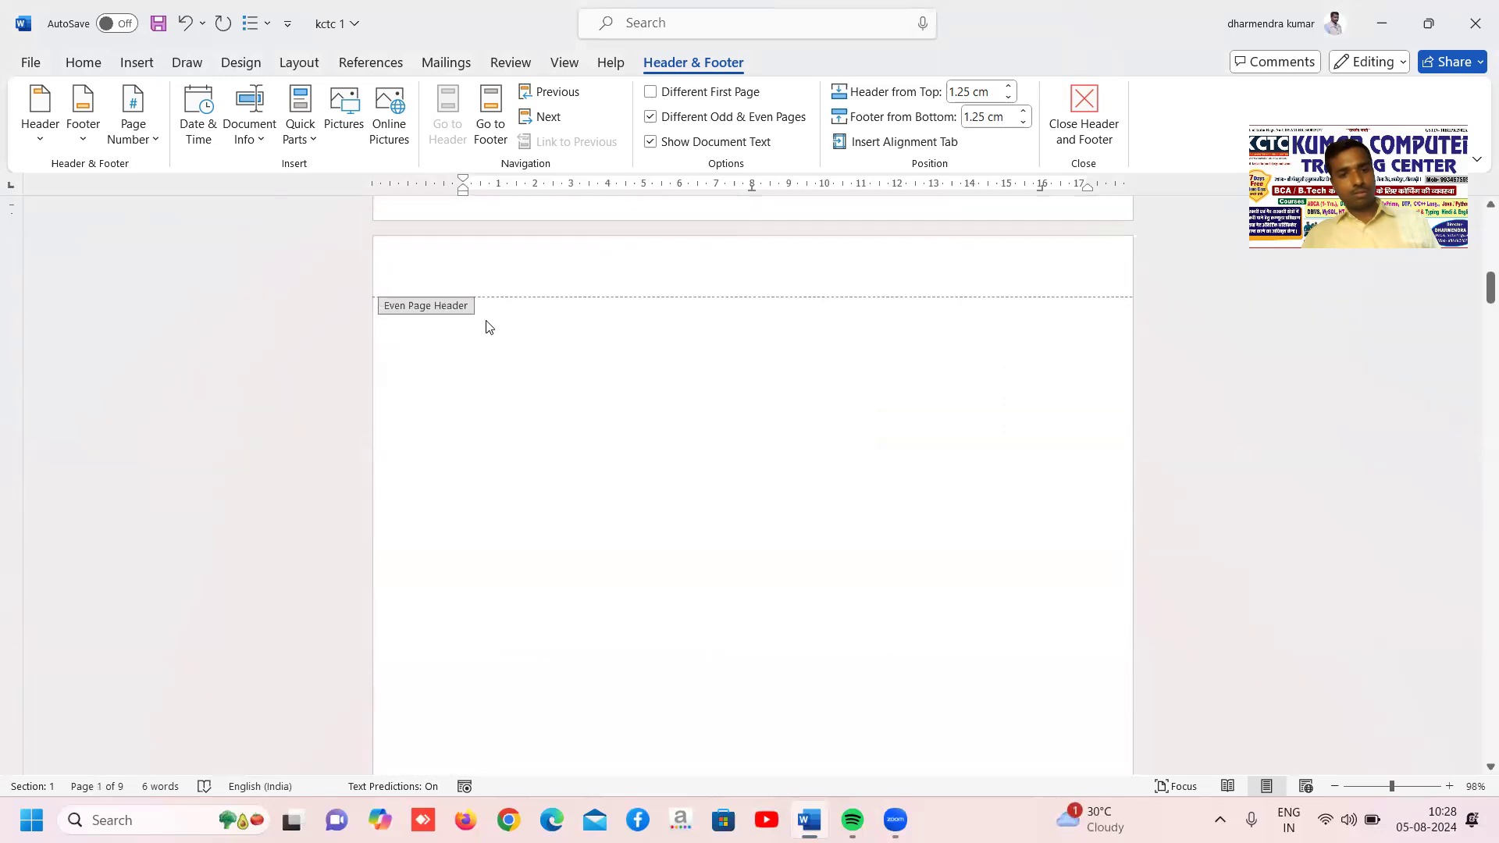
pyautogui.click(461, 289)
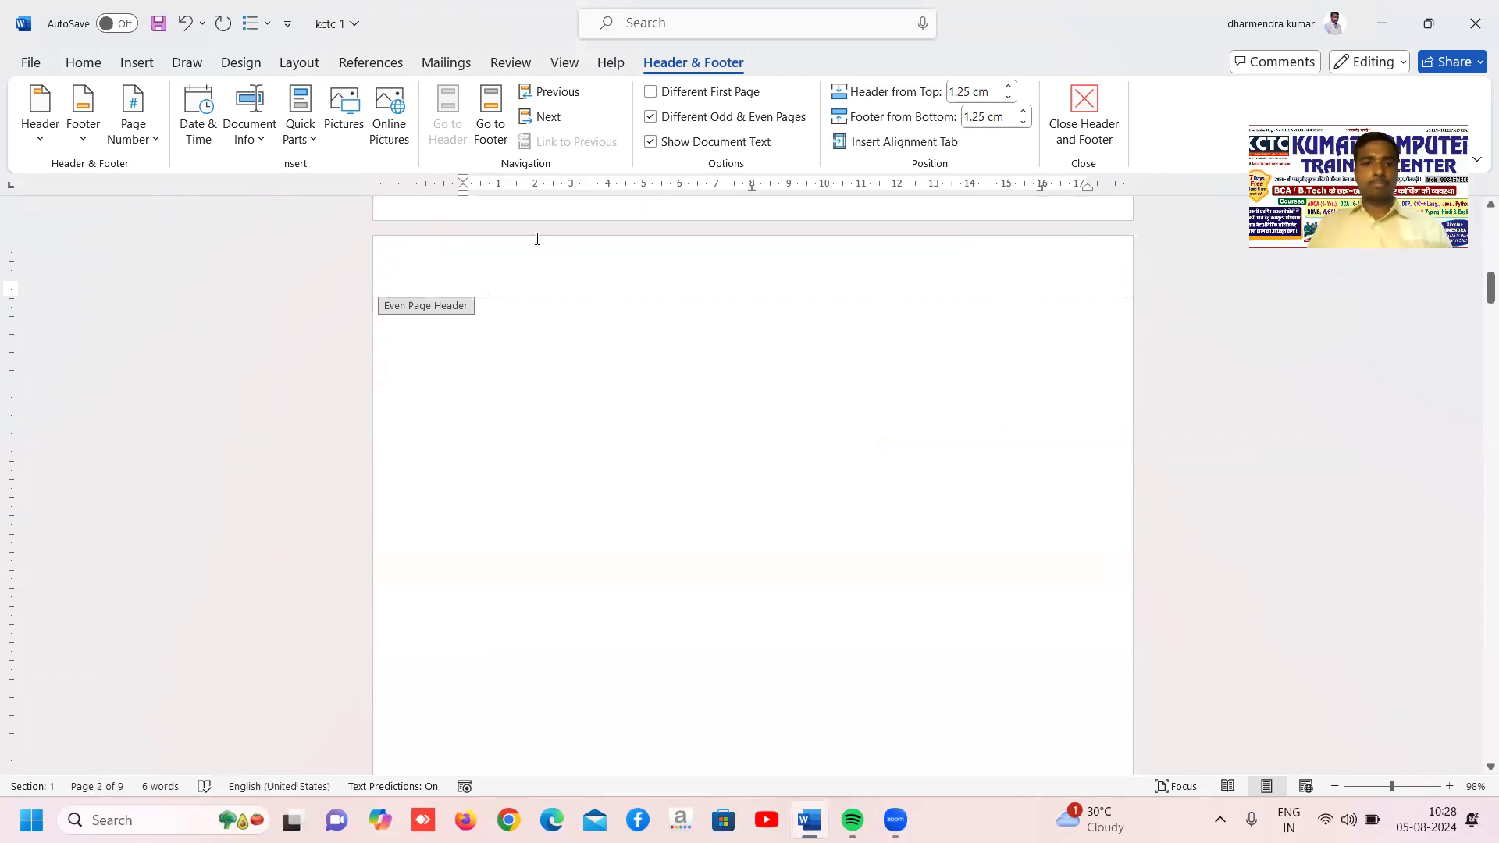
pyautogui.click(145, 142)
pyautogui.click(134, 145)
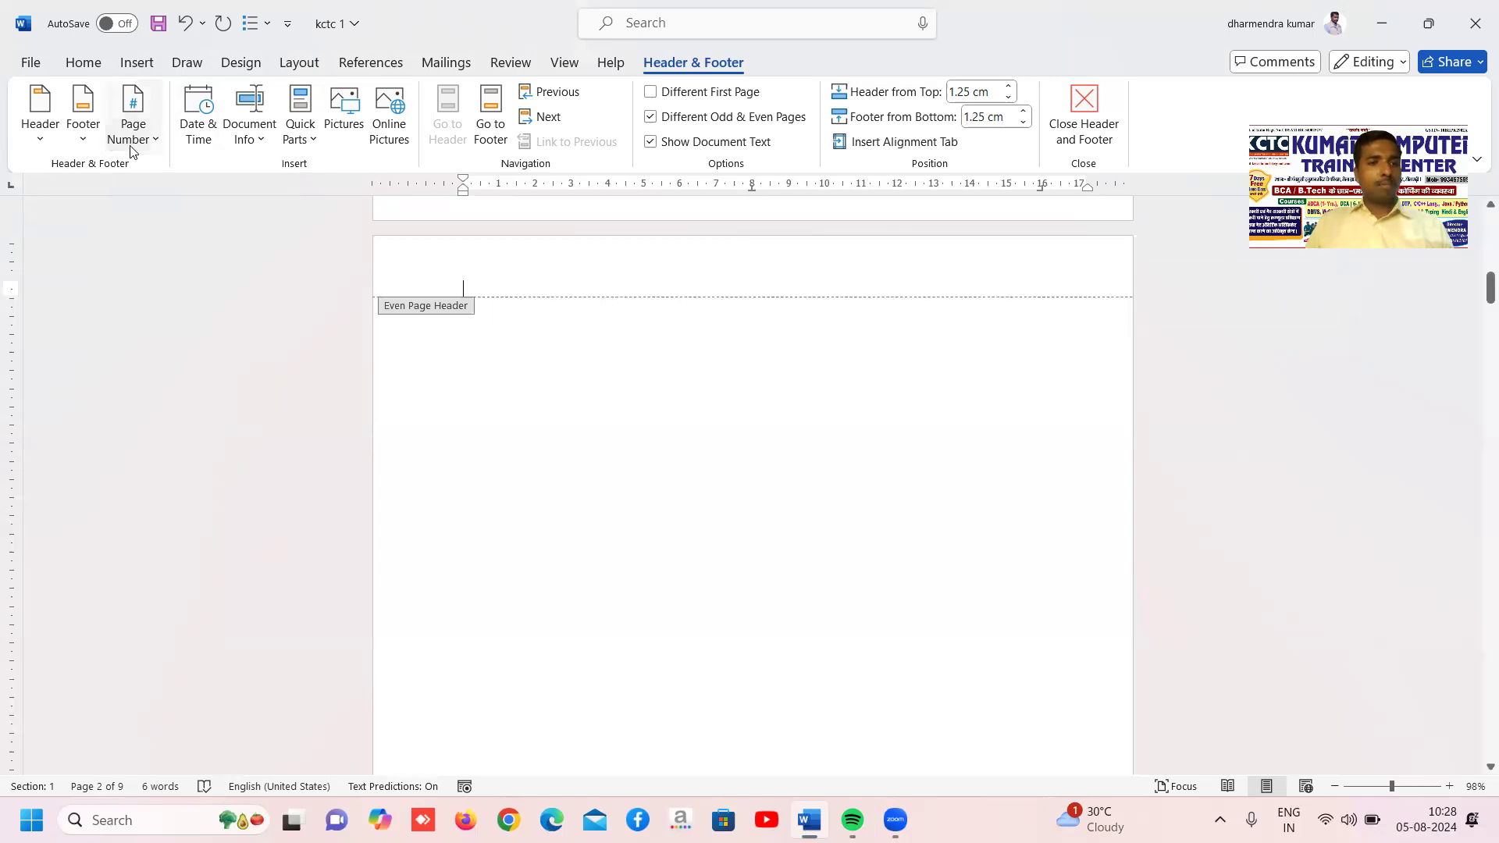
pyautogui.click(136, 145)
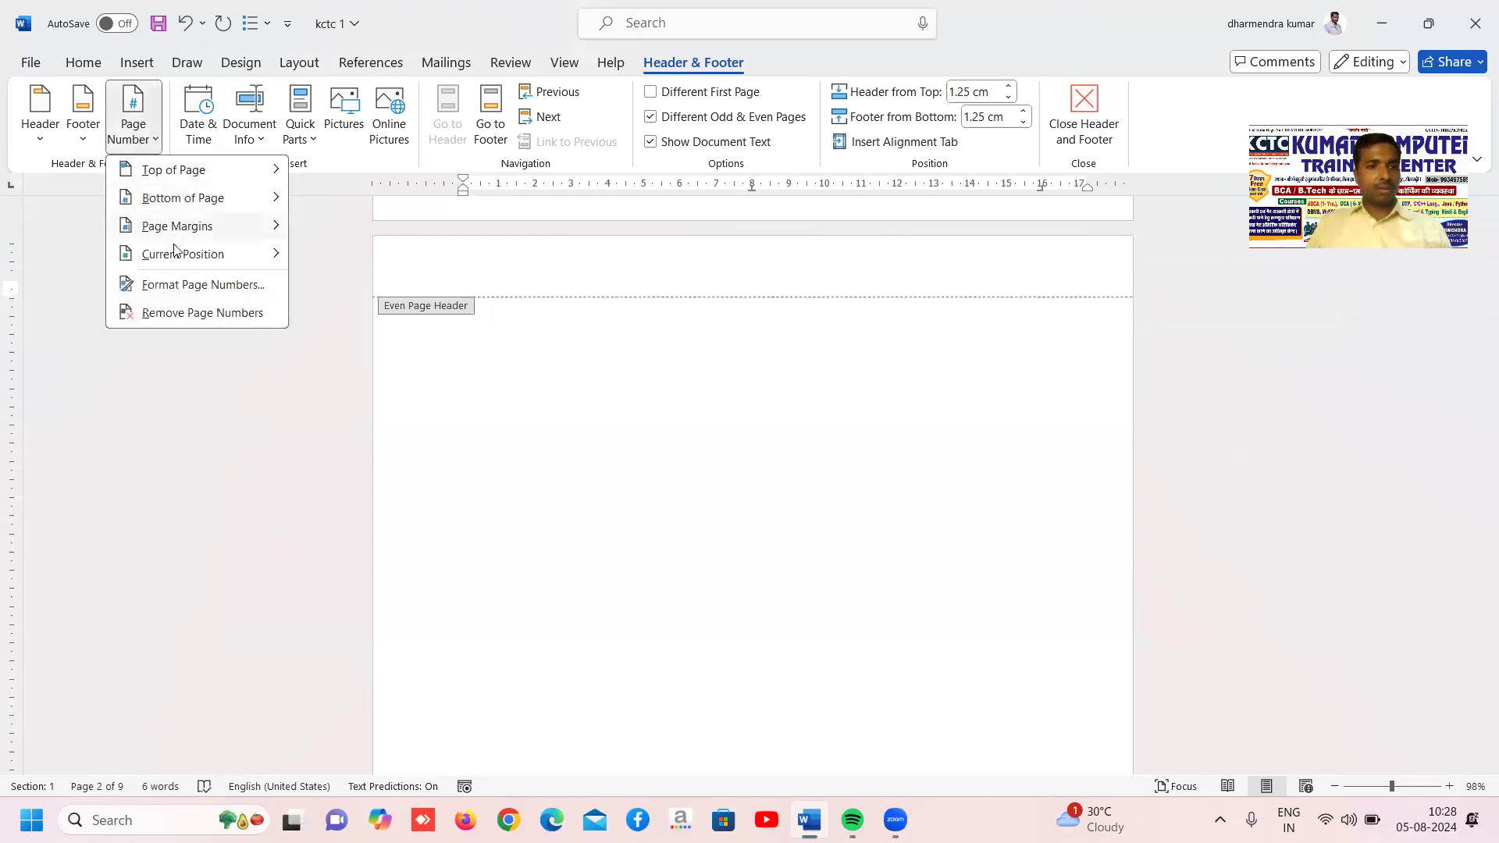
pyautogui.moveTo(177, 228)
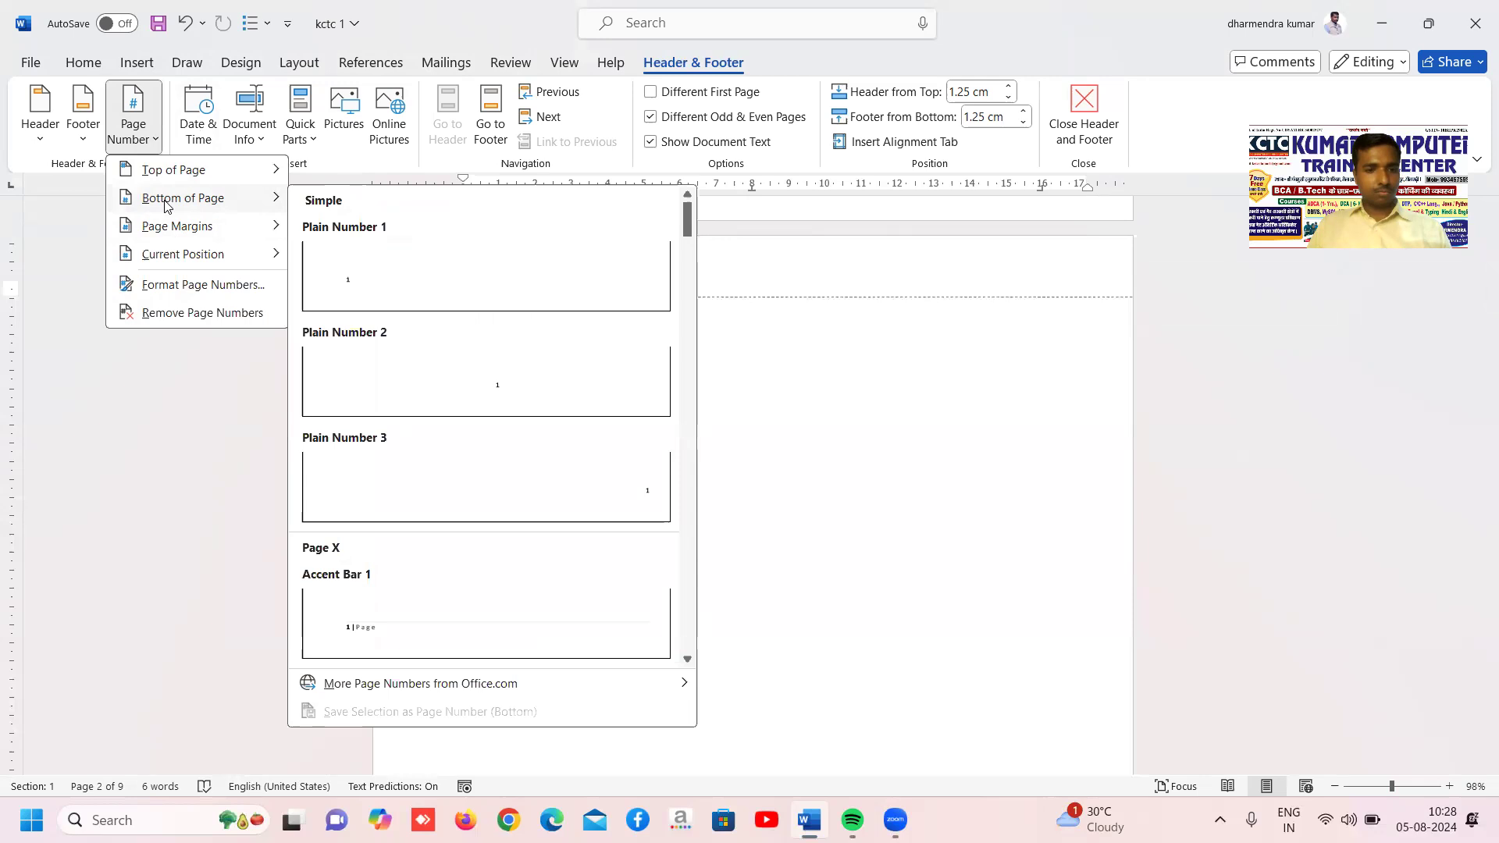
pyautogui.moveTo(169, 166)
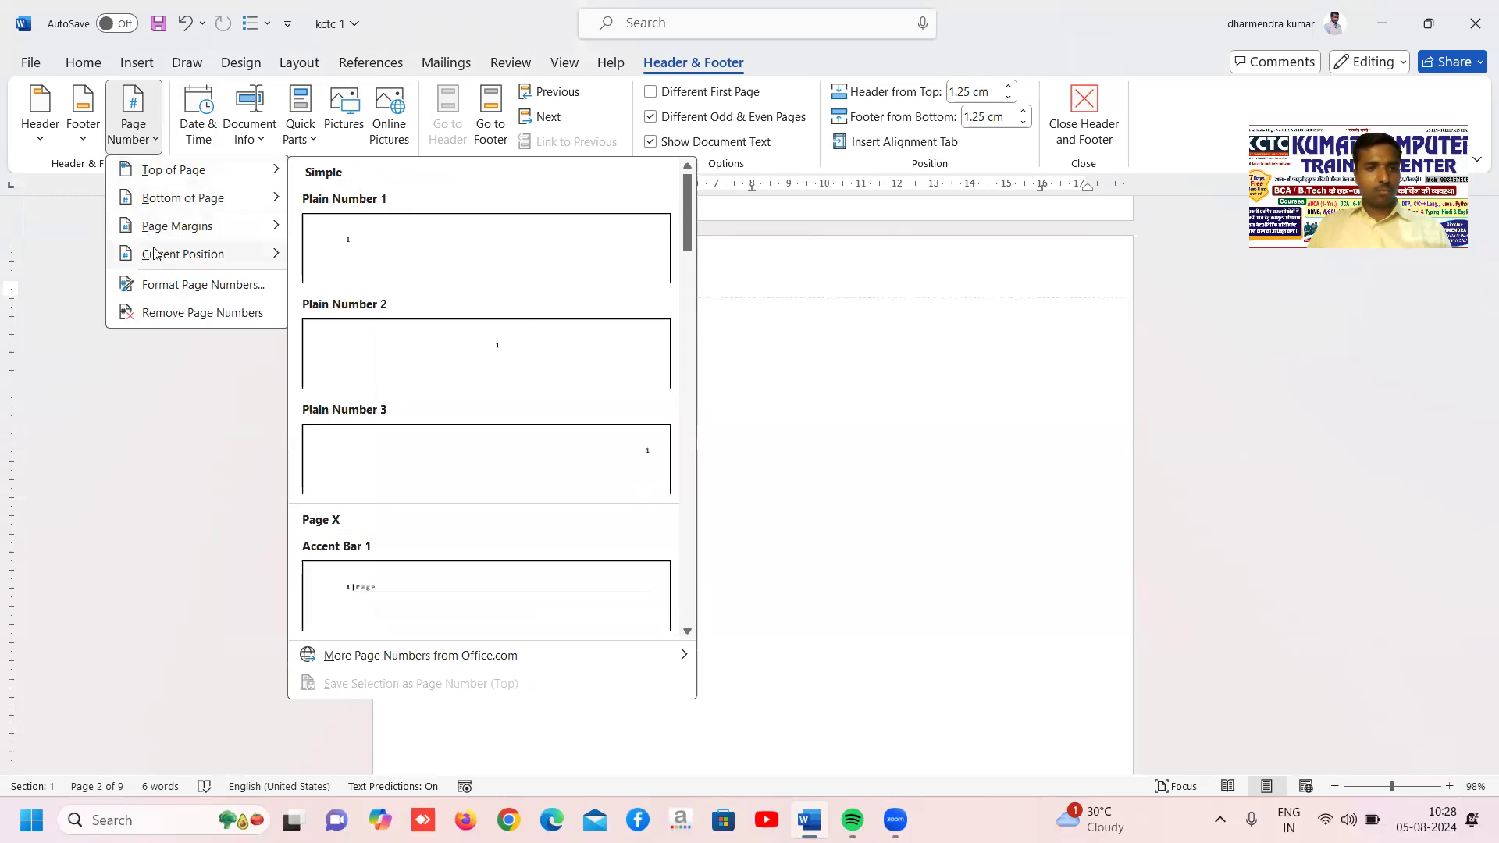
pyautogui.moveTo(216, 256)
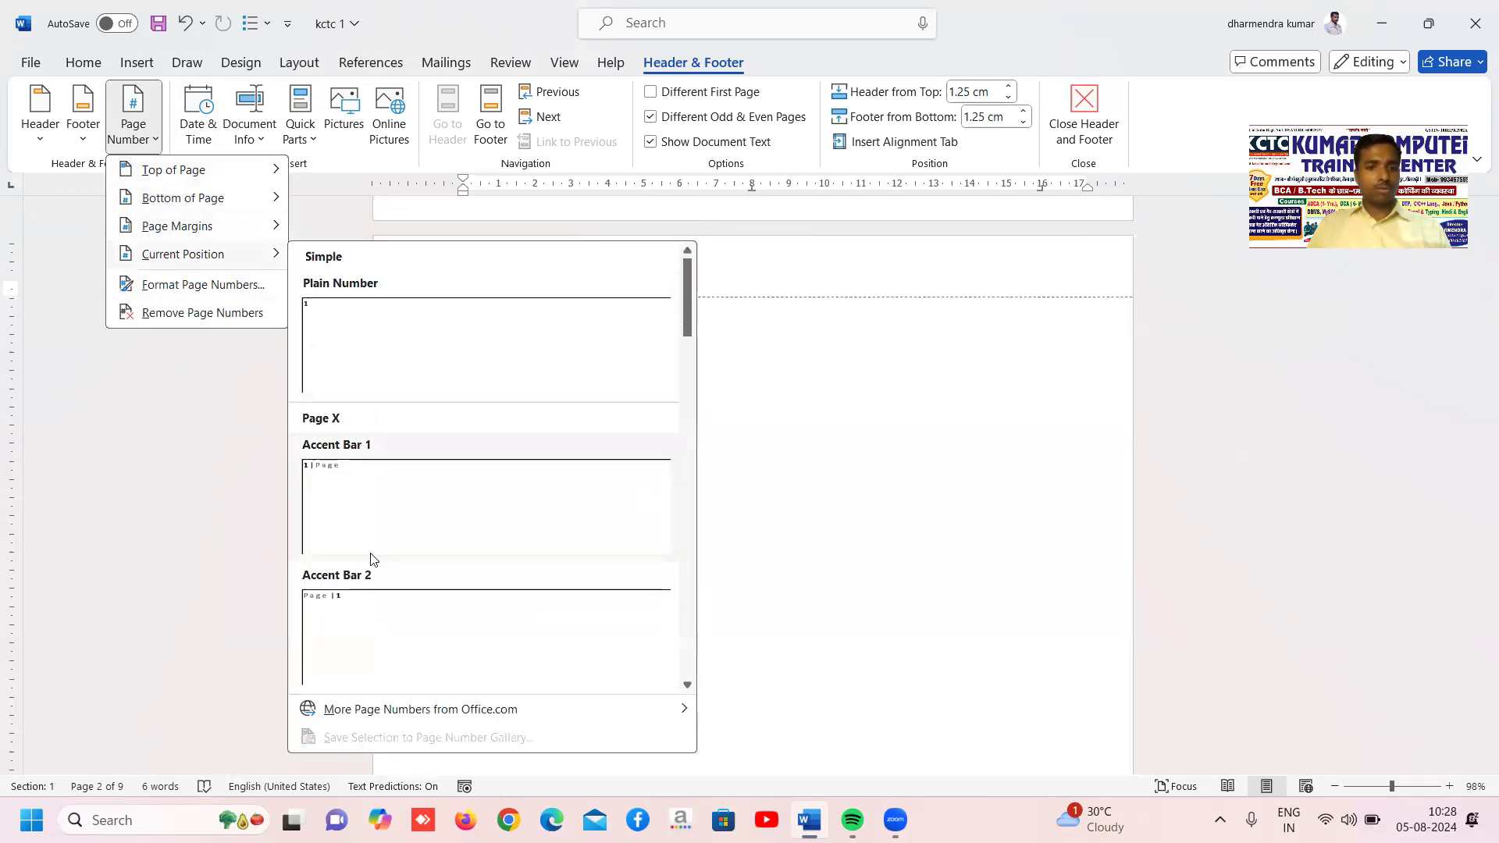
pyautogui.click(345, 483)
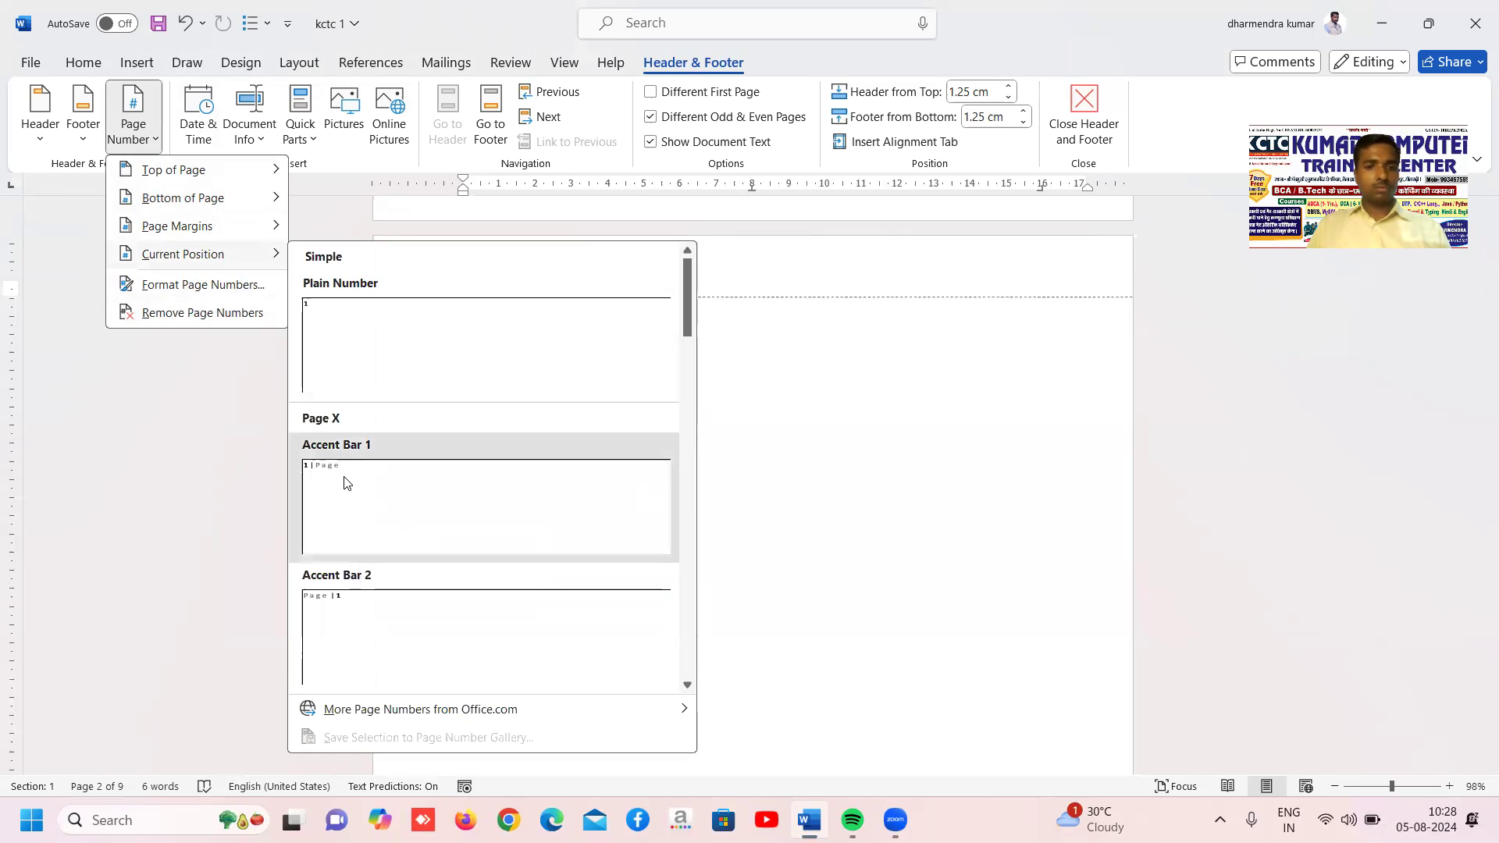
pyautogui.scroll(8, 585, 438)
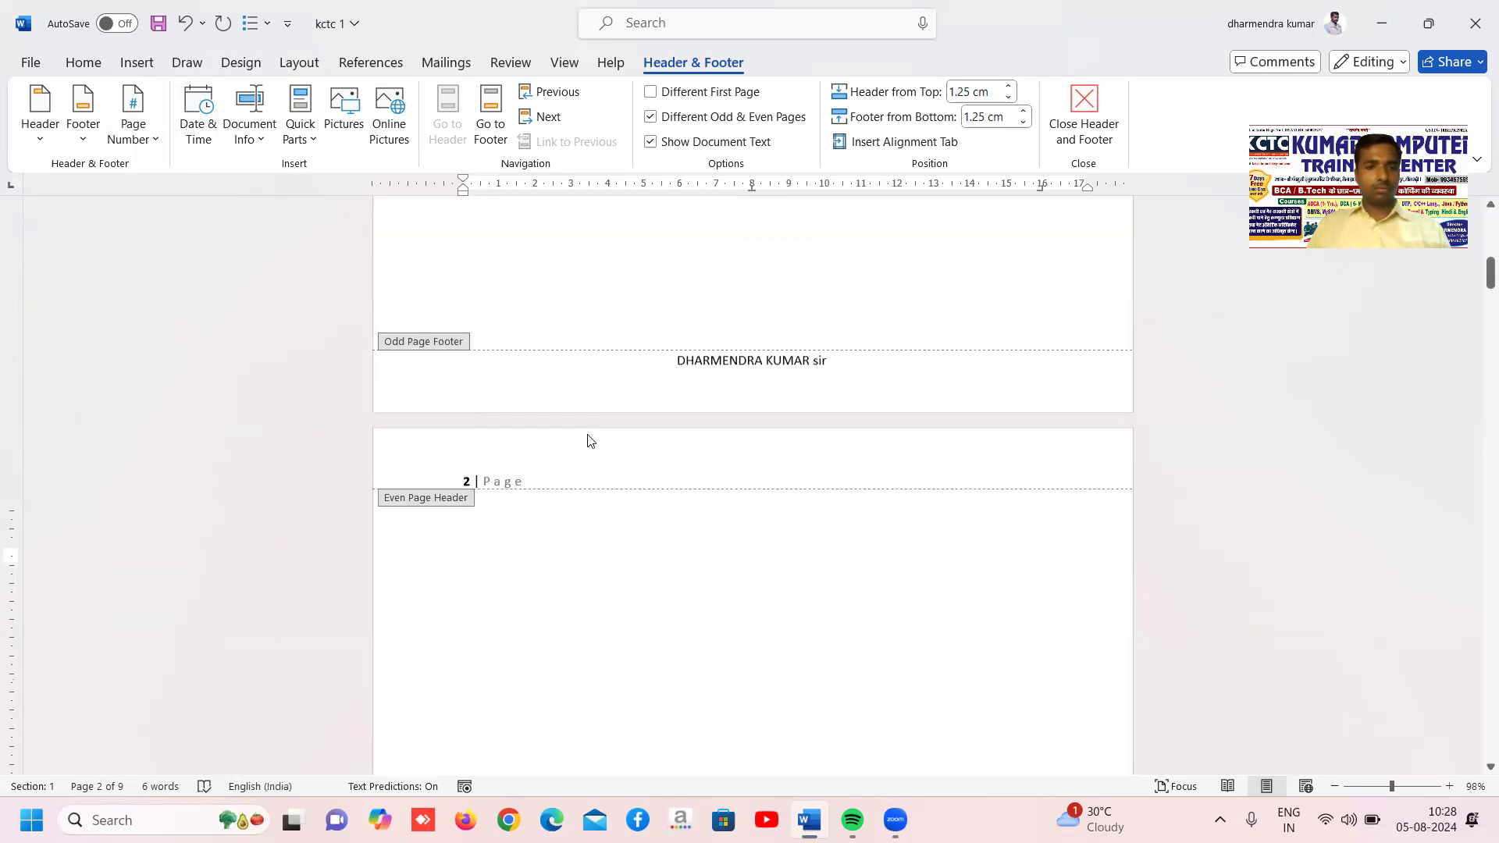
pyautogui.scroll(4, 587, 432)
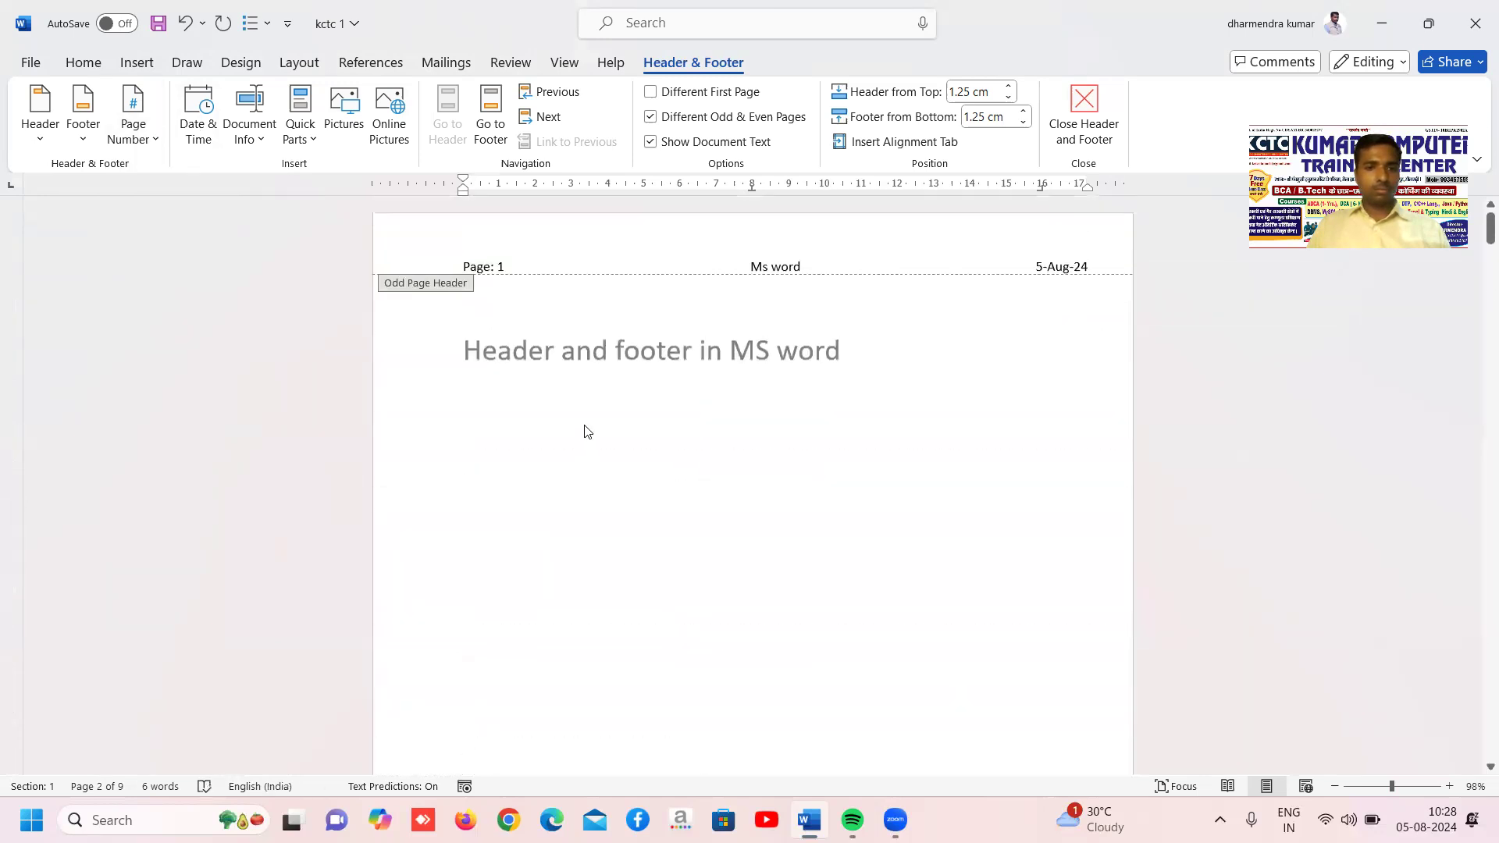
pyautogui.scroll(-7, 589, 445)
pyautogui.scroll(-5, 590, 461)
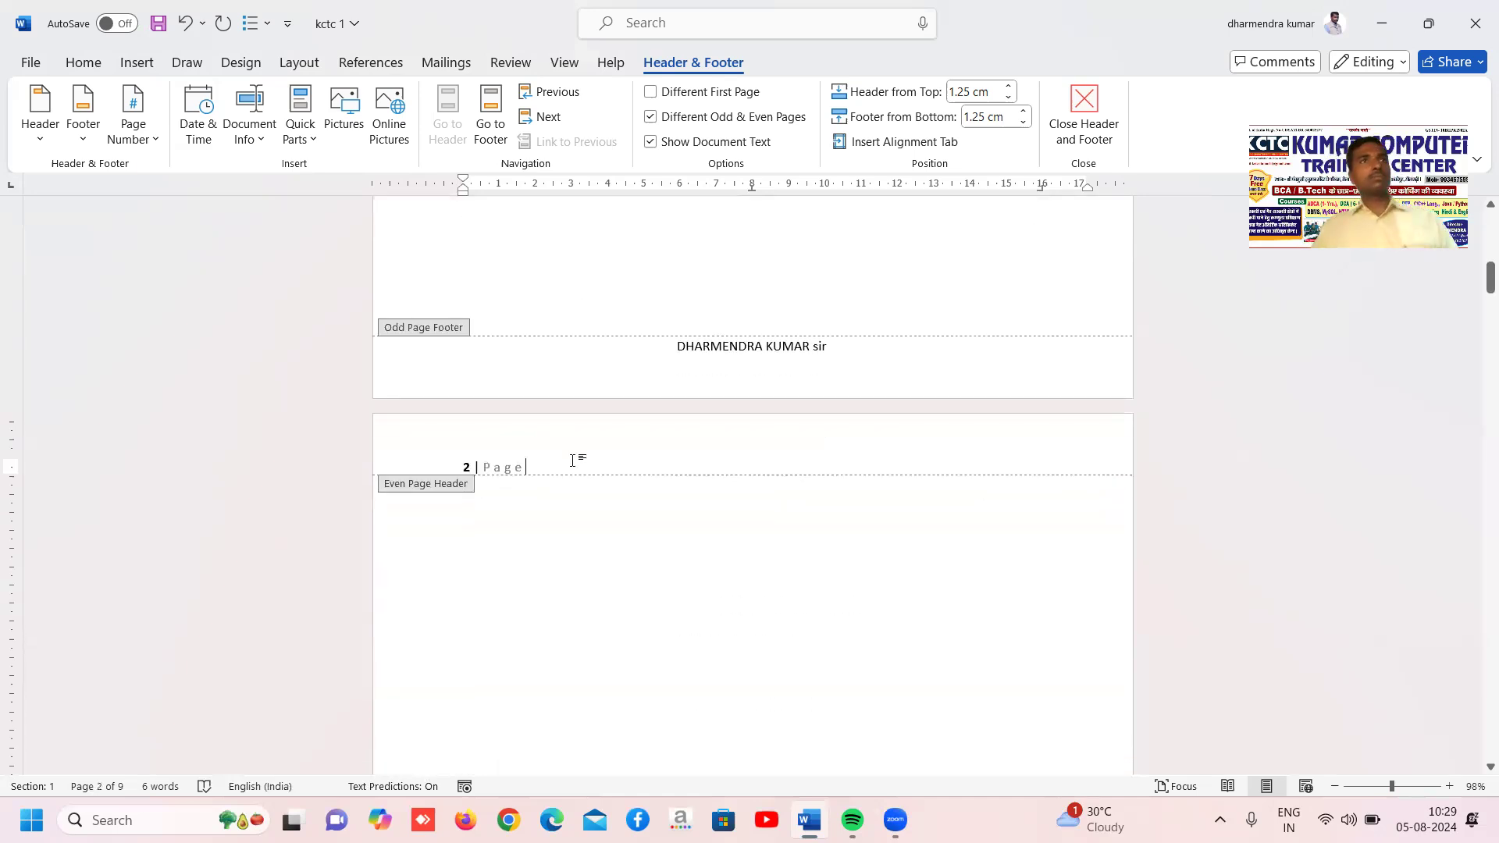
pyautogui.scroll(-10, 572, 466)
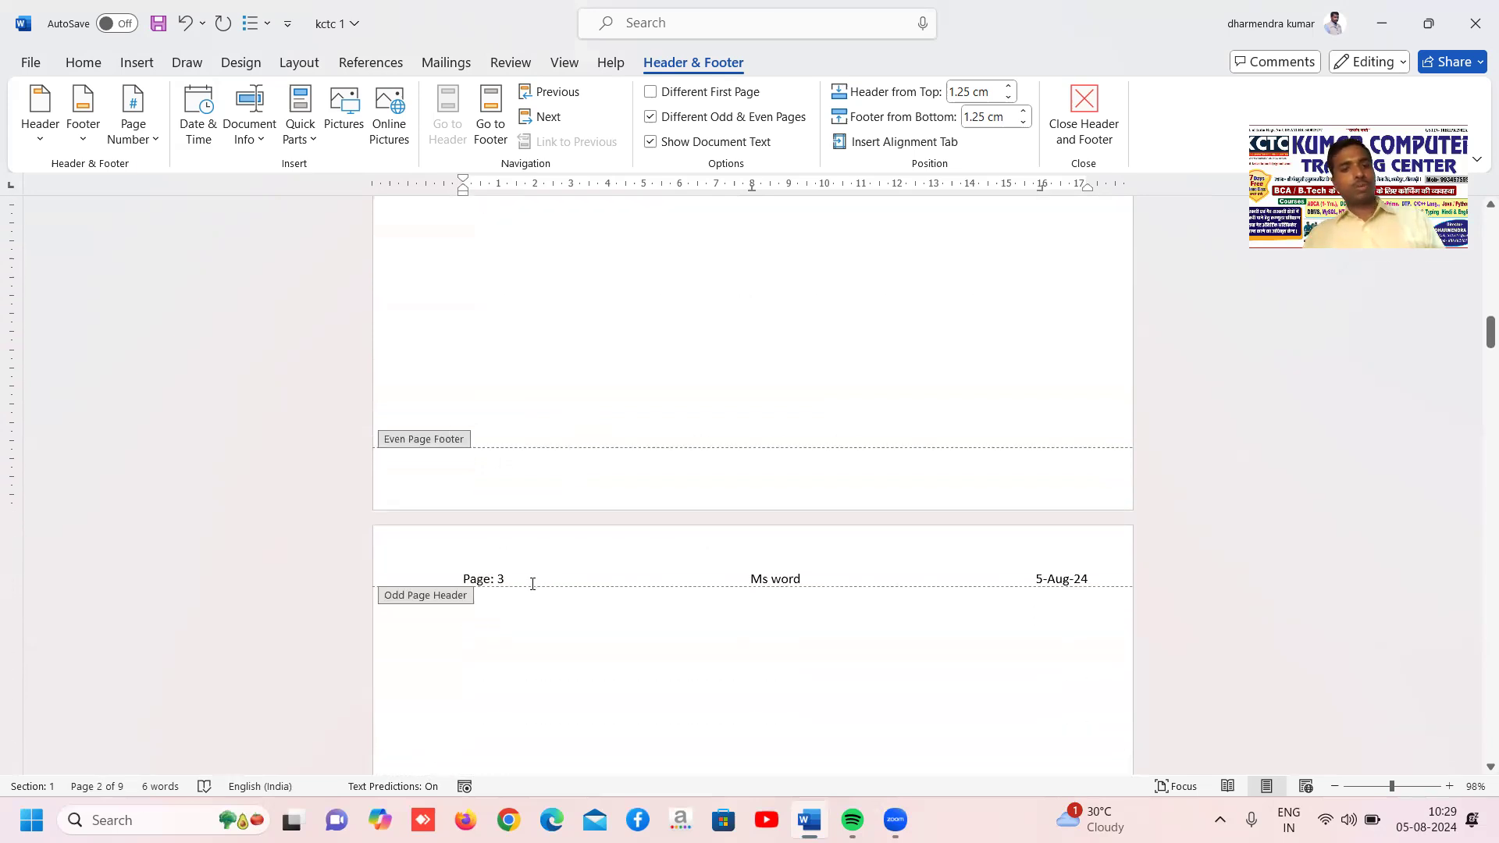
pyautogui.scroll(-10, 540, 572)
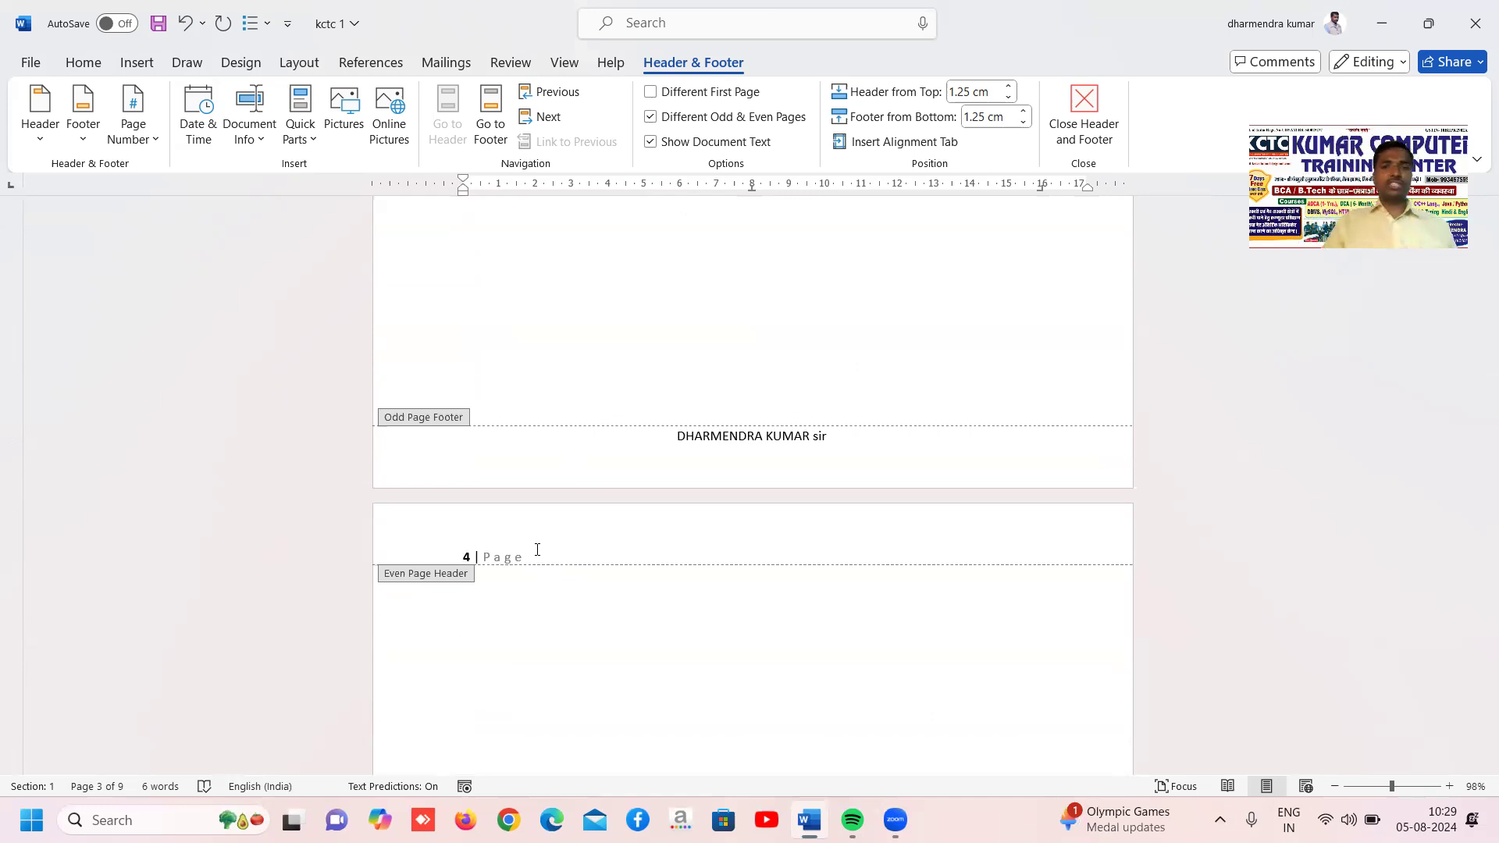
# Choose A, B, C, ... as the number format for the even-page header's page numbers.
pyautogui.click(531, 555)
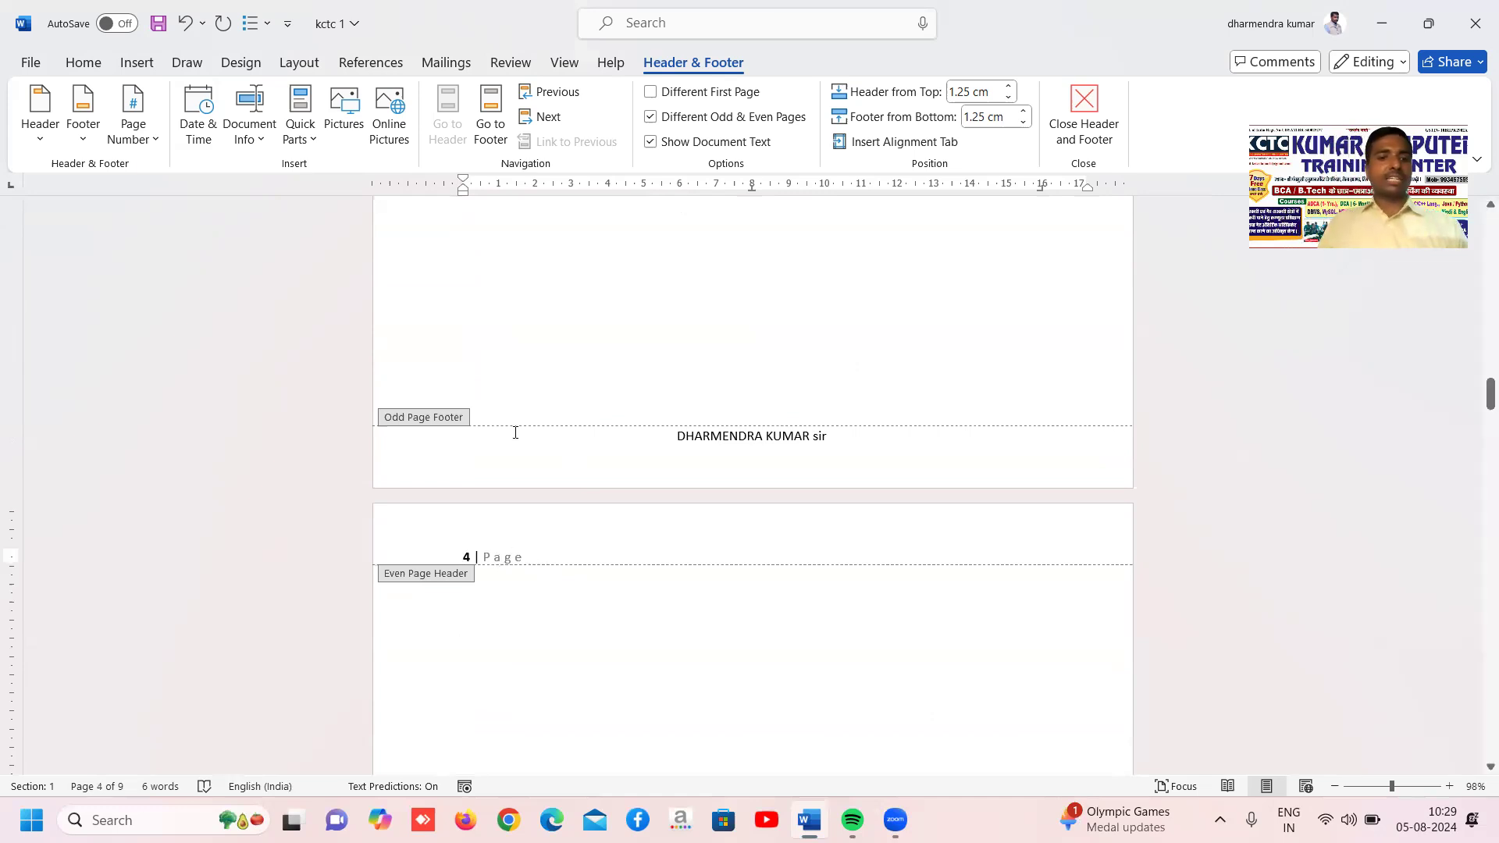
pyautogui.click(155, 139)
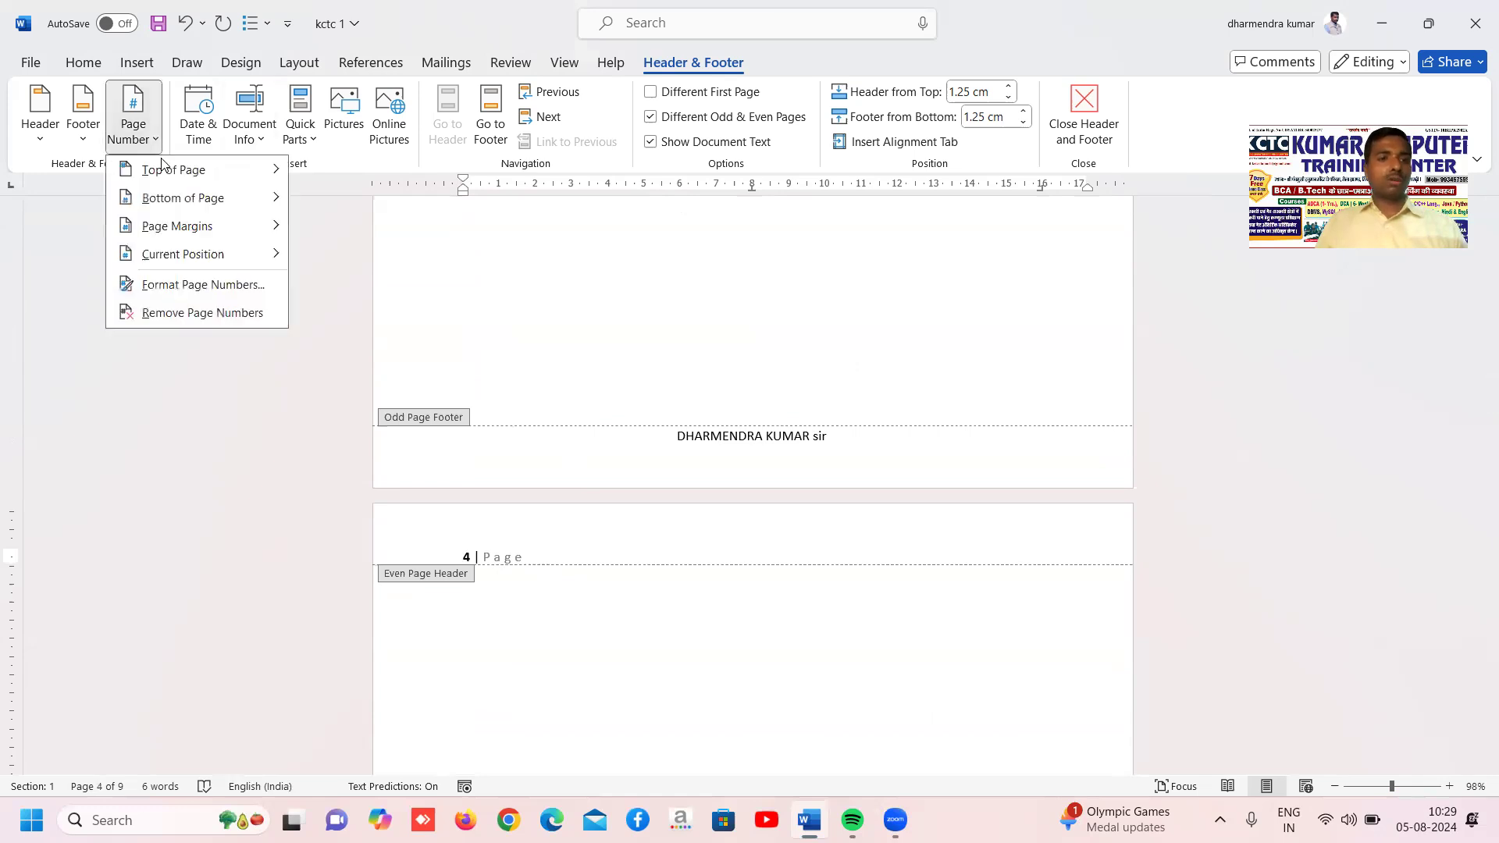
pyautogui.click(201, 285)
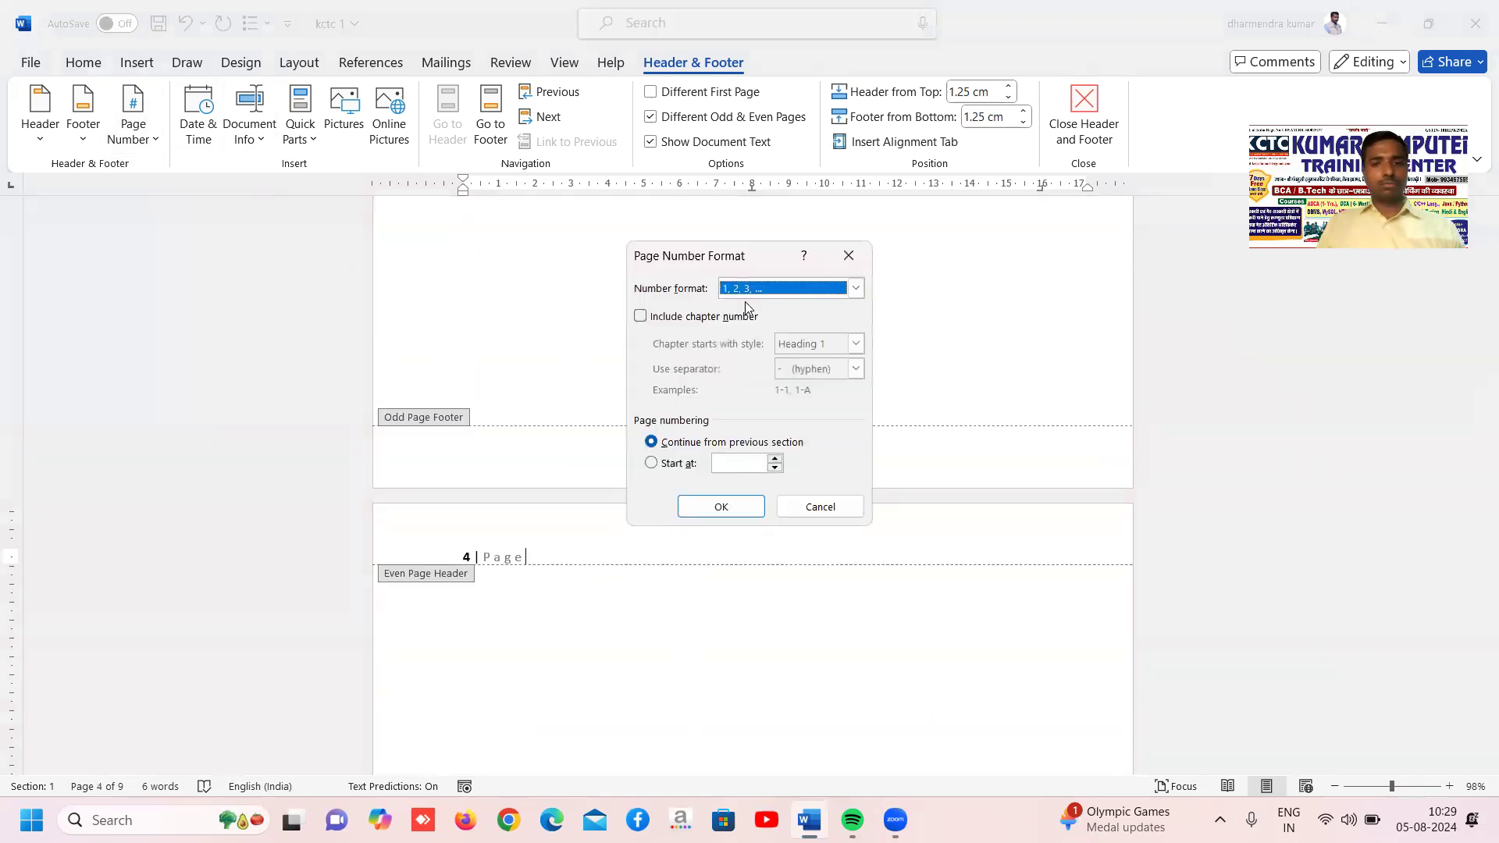
pyautogui.click(856, 290)
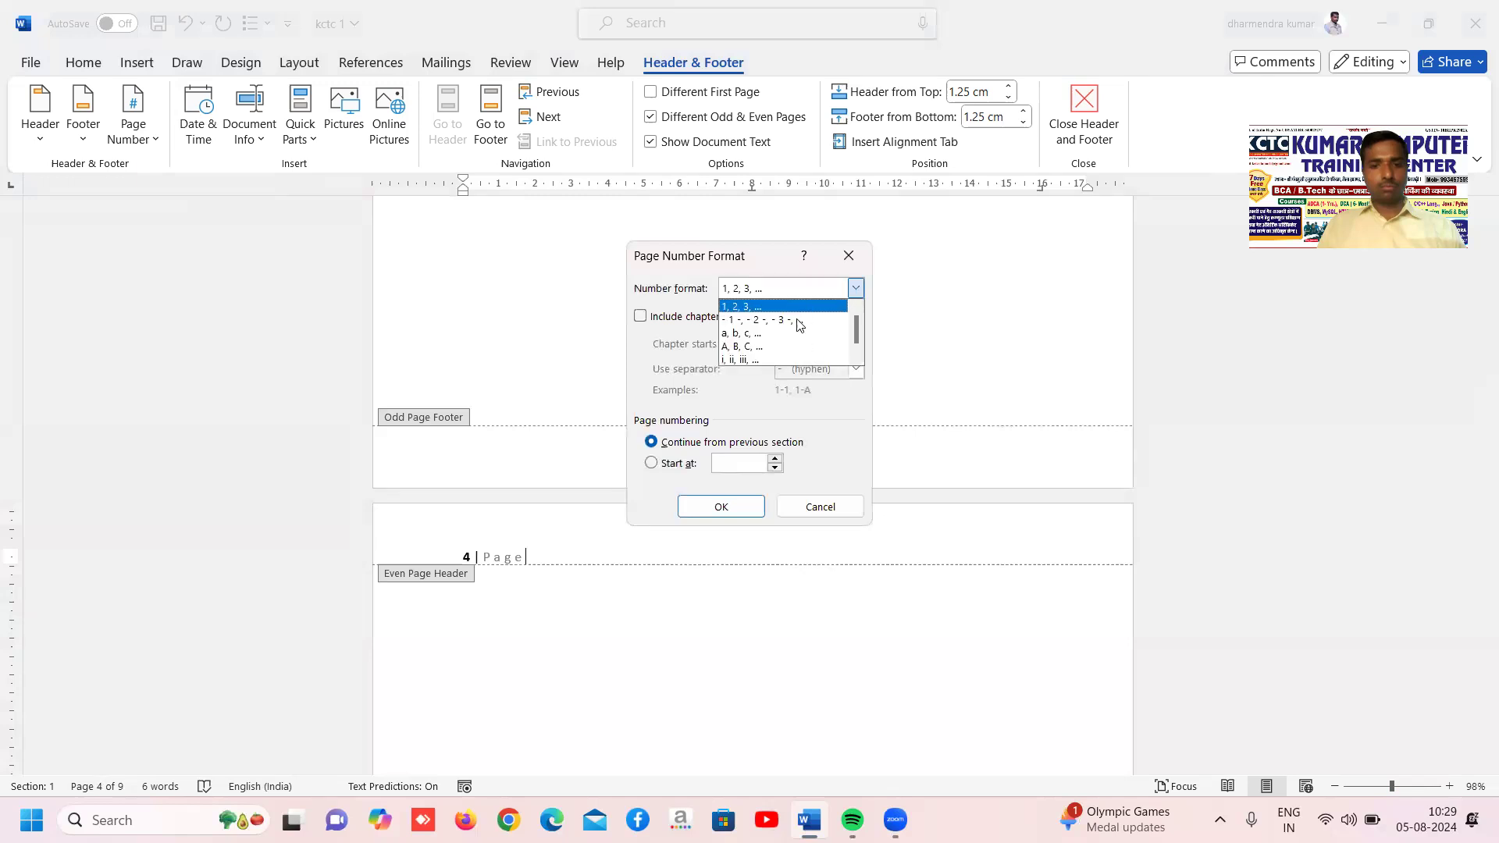
pyautogui.click(776, 346)
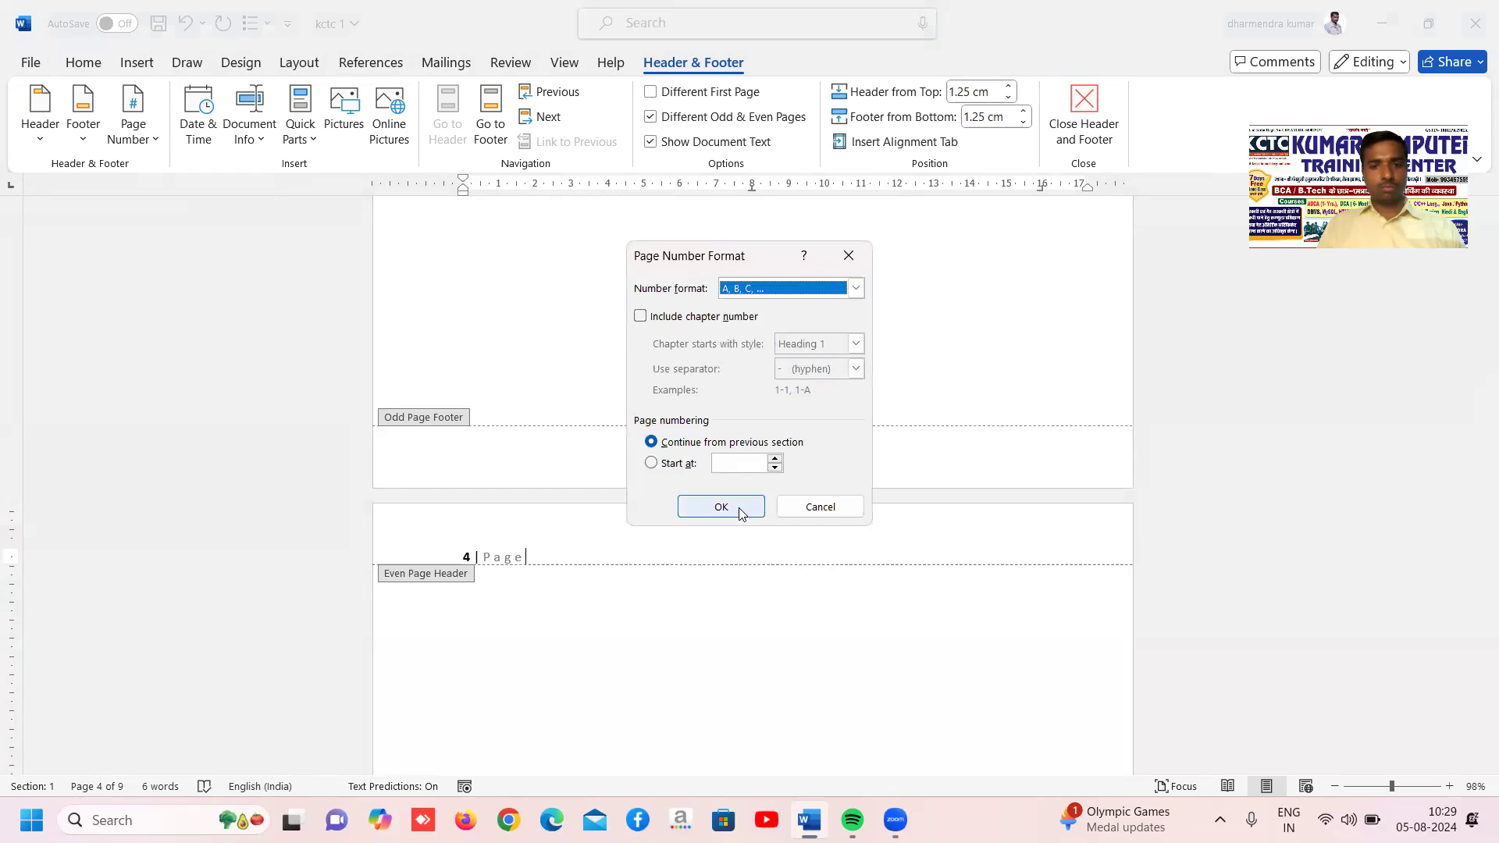
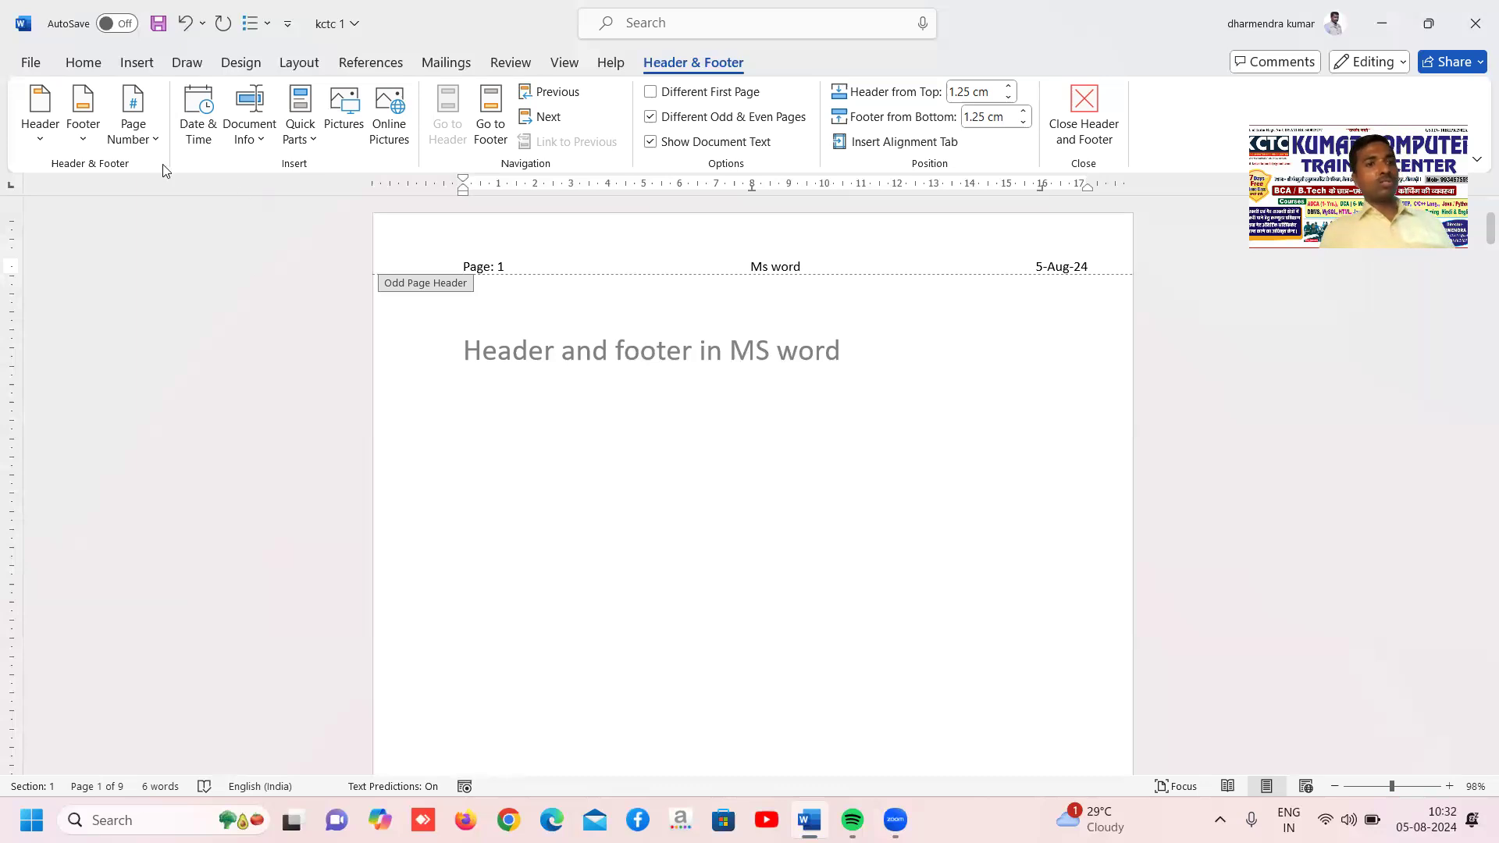
# Open the Page Number Format dialog from the header's Page Number menu.
pyautogui.click(133, 131)
pyautogui.click(195, 284)
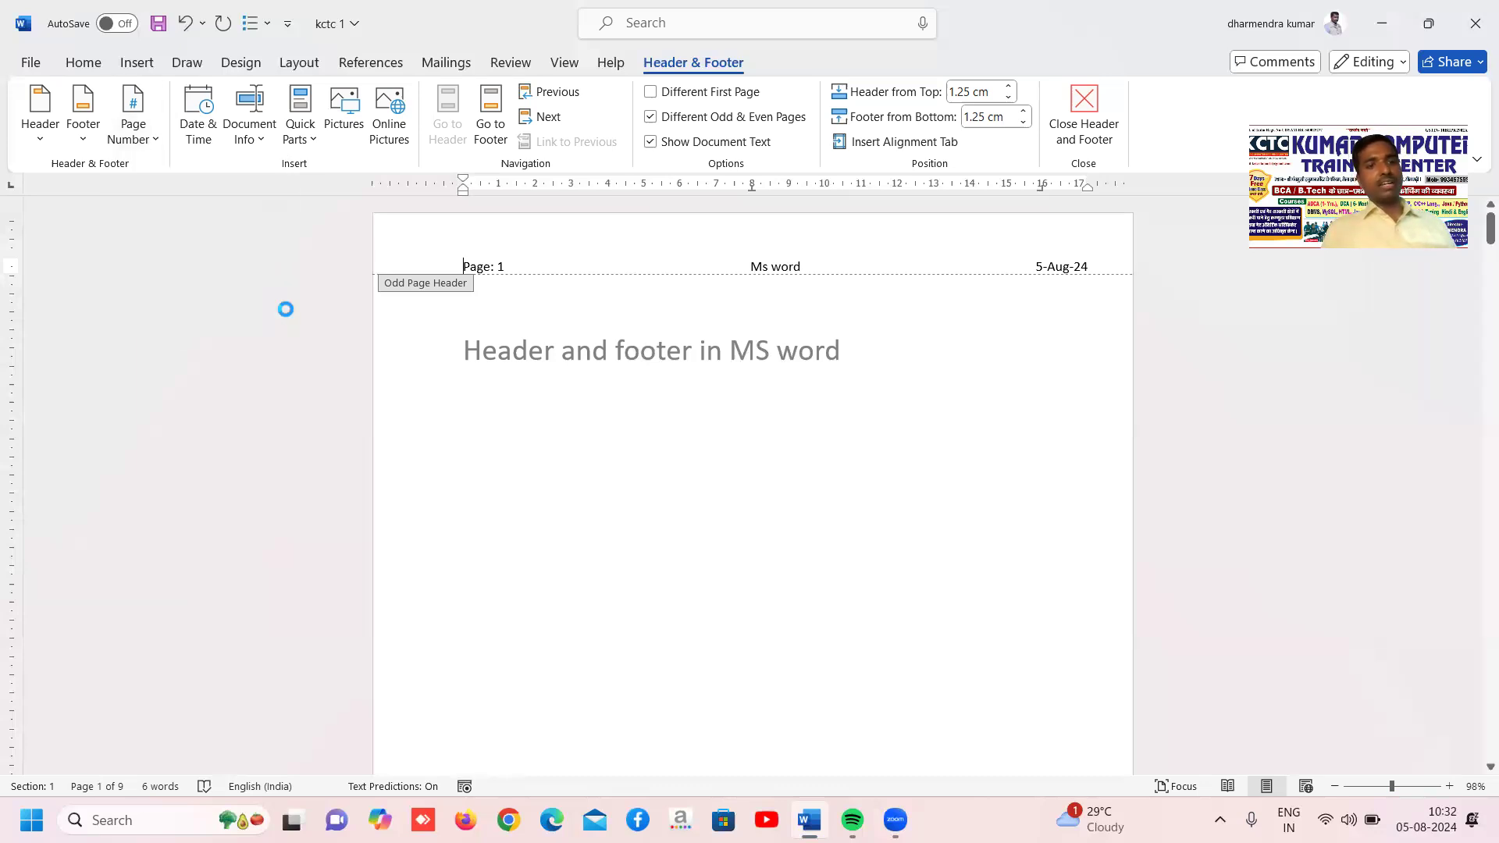
# Start page numbering at 51 so the header shows Page: 51.
pyautogui.click(708, 465)
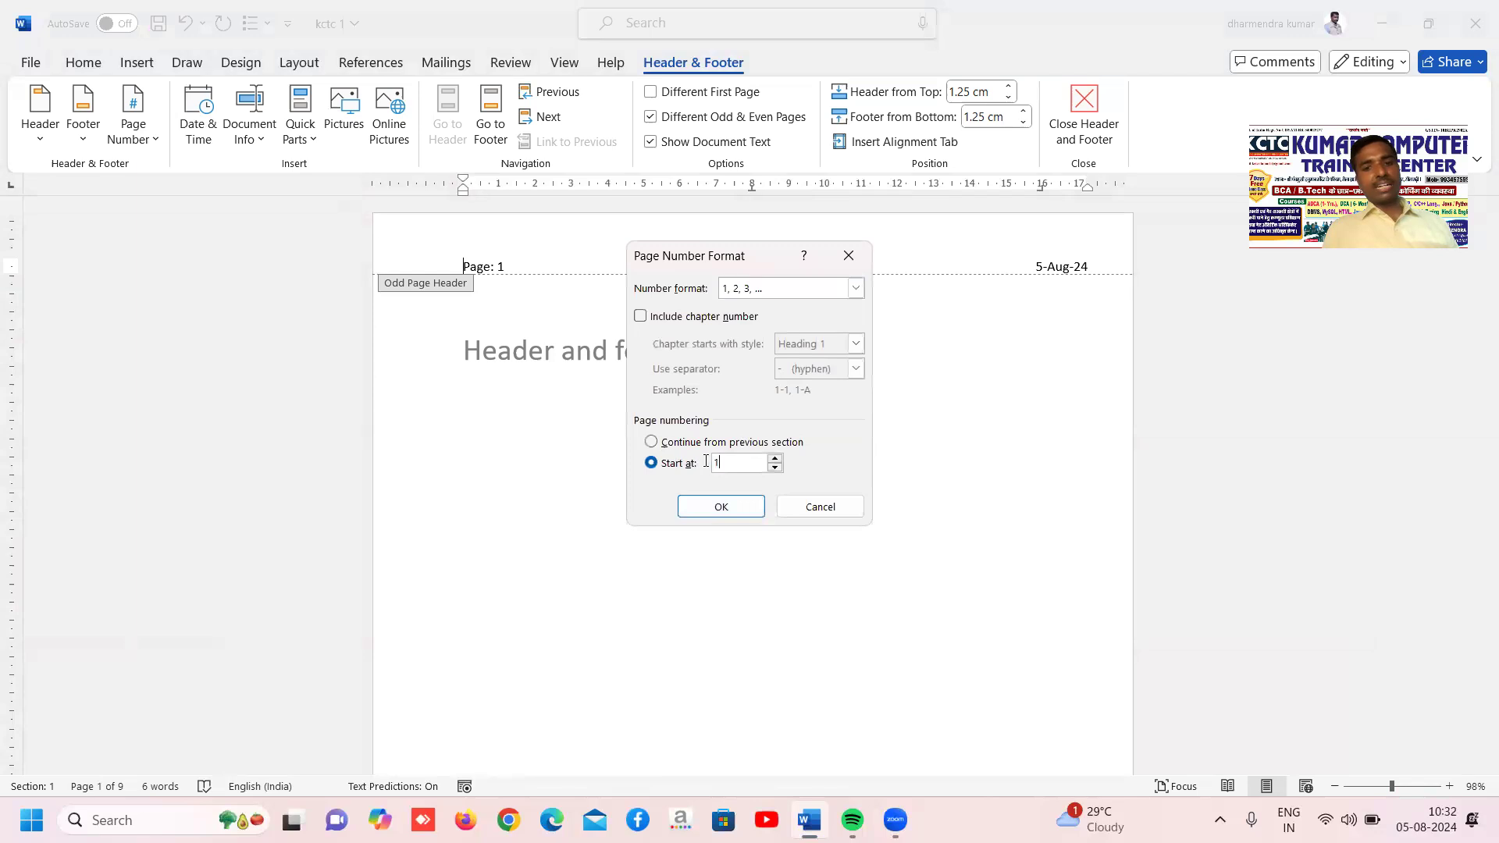
pyautogui.write('51')
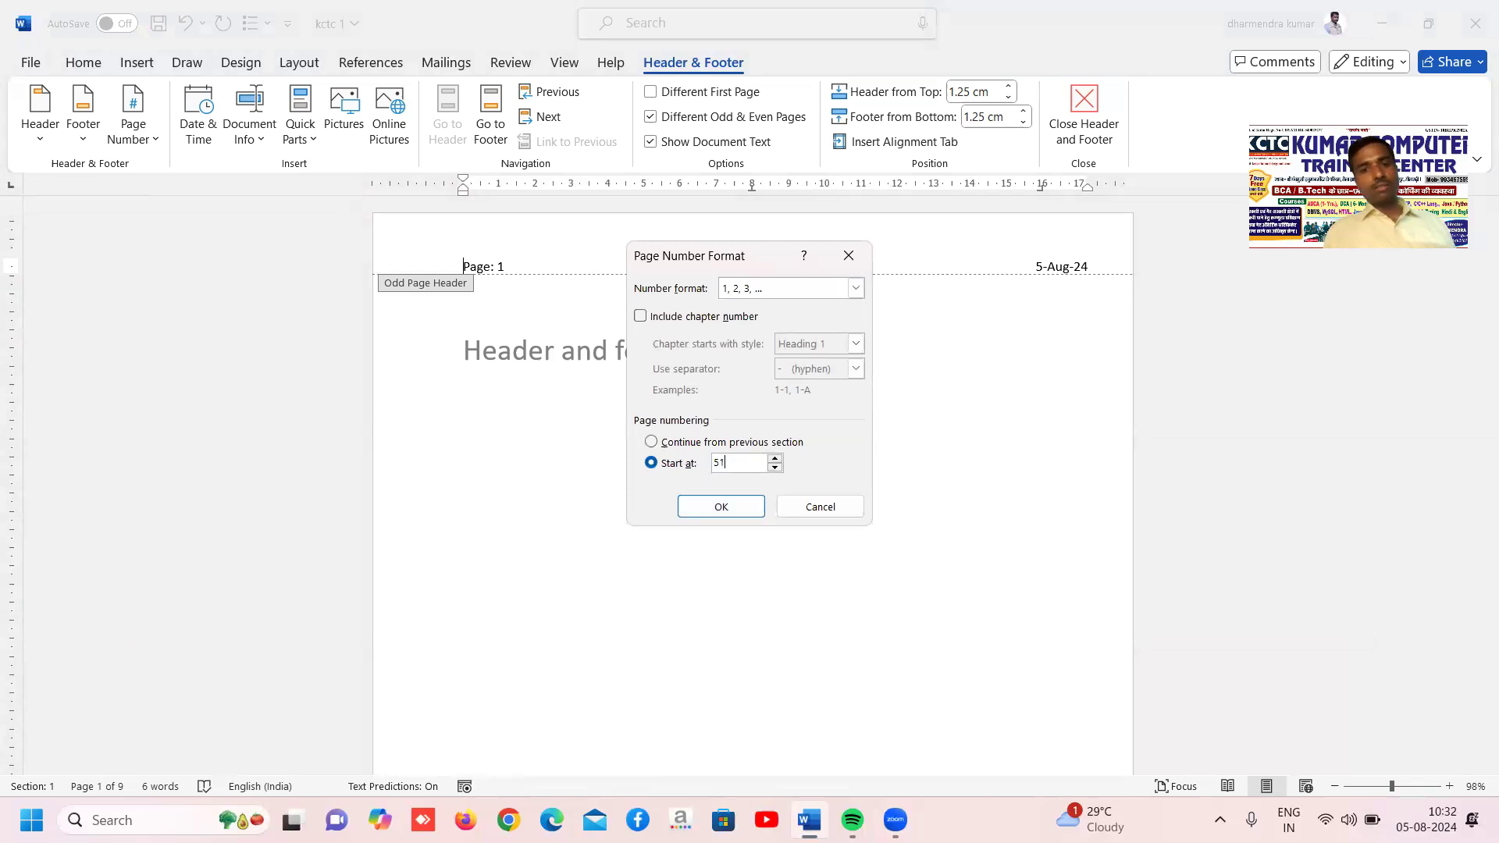
pyautogui.click(720, 508)
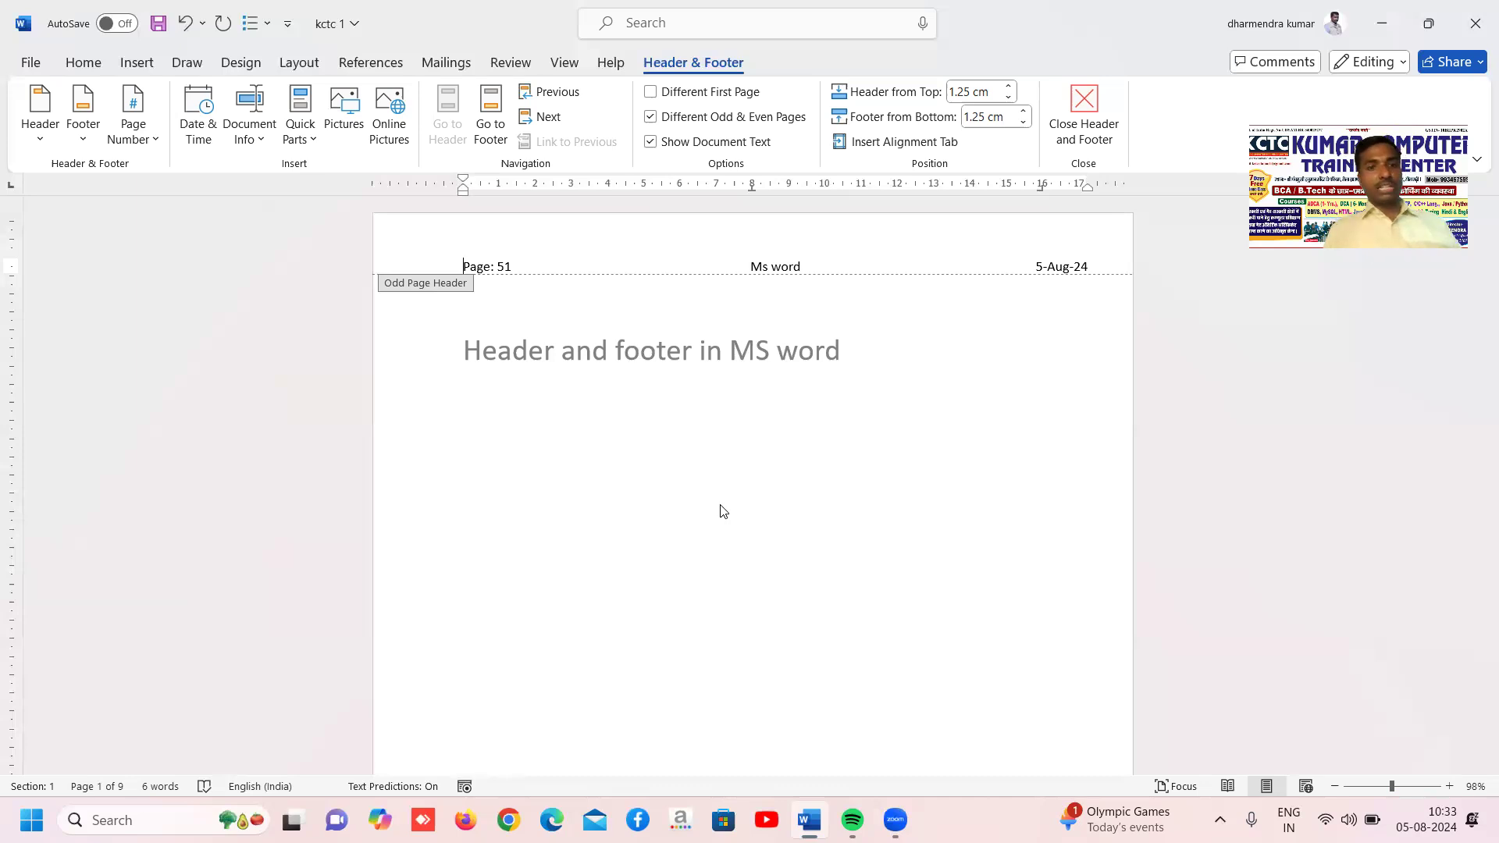
# Reset the page numbering Start at value back to 1.
pyautogui.click(149, 143)
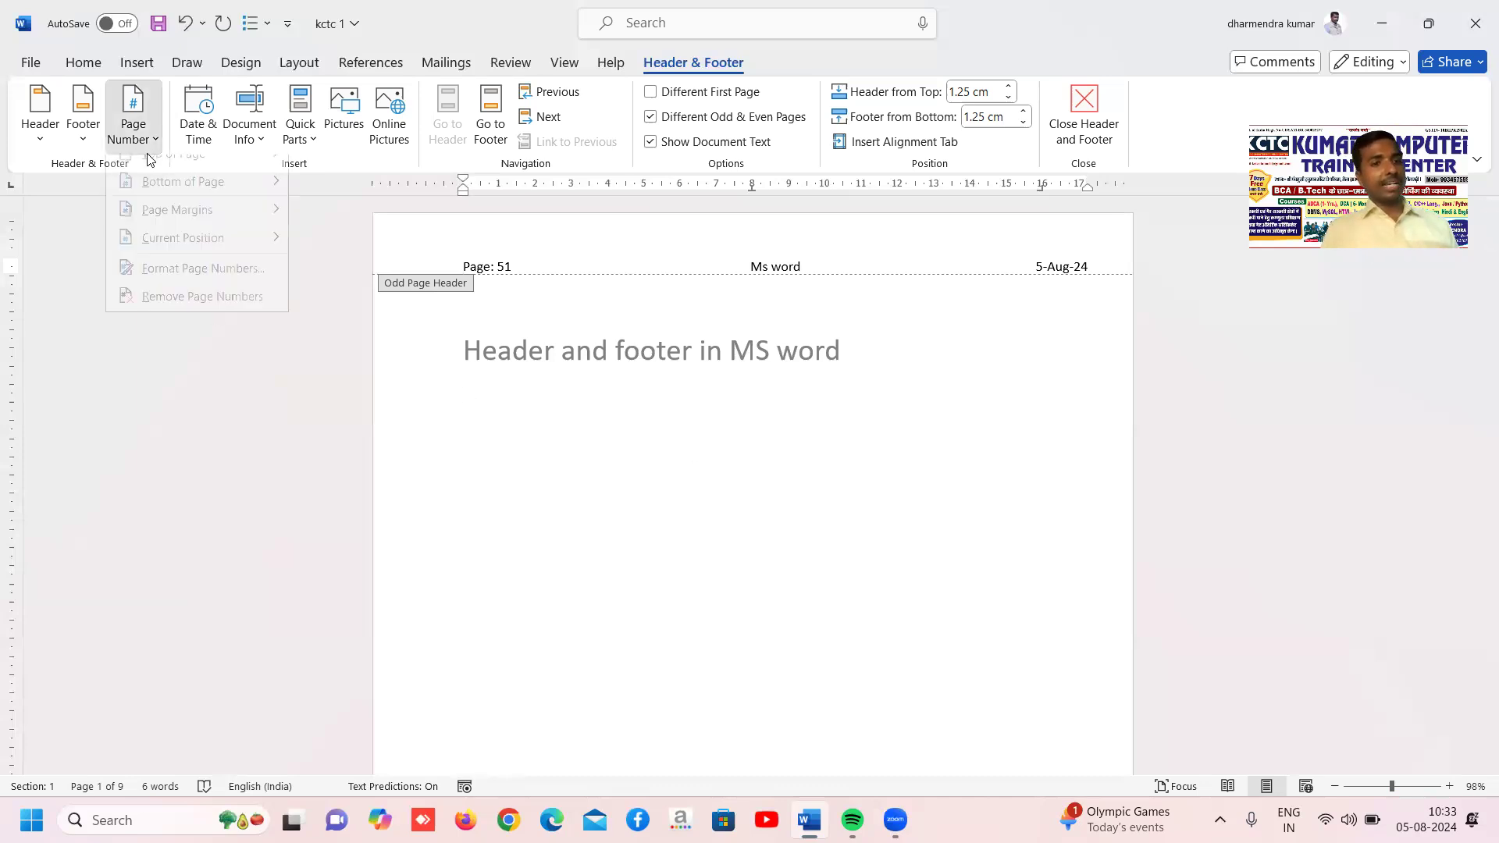
pyautogui.click(183, 287)
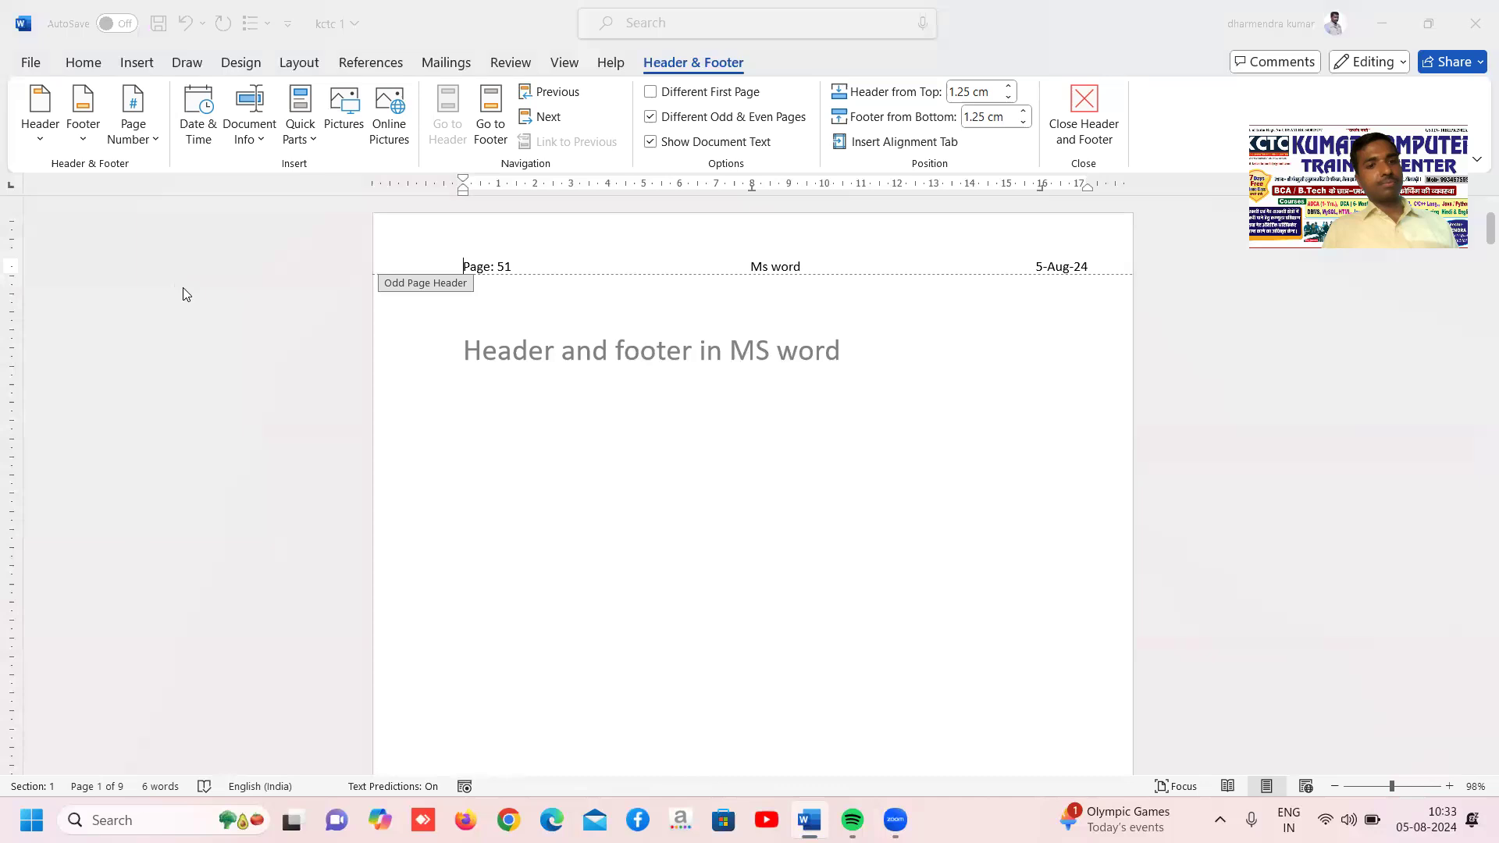
pyautogui.click(681, 464)
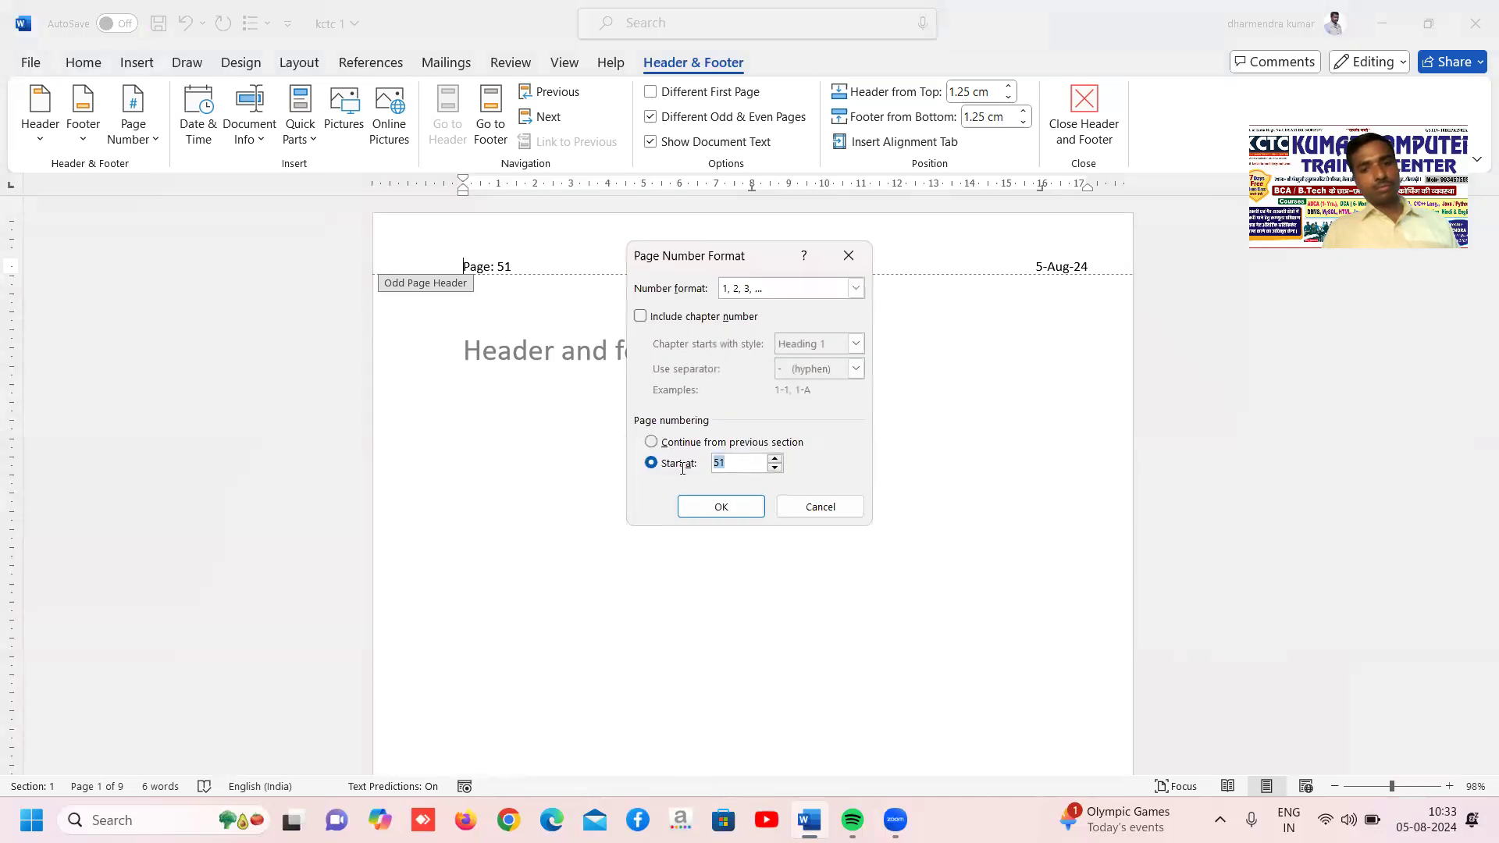
pyautogui.write('1')
pyautogui.click(713, 506)
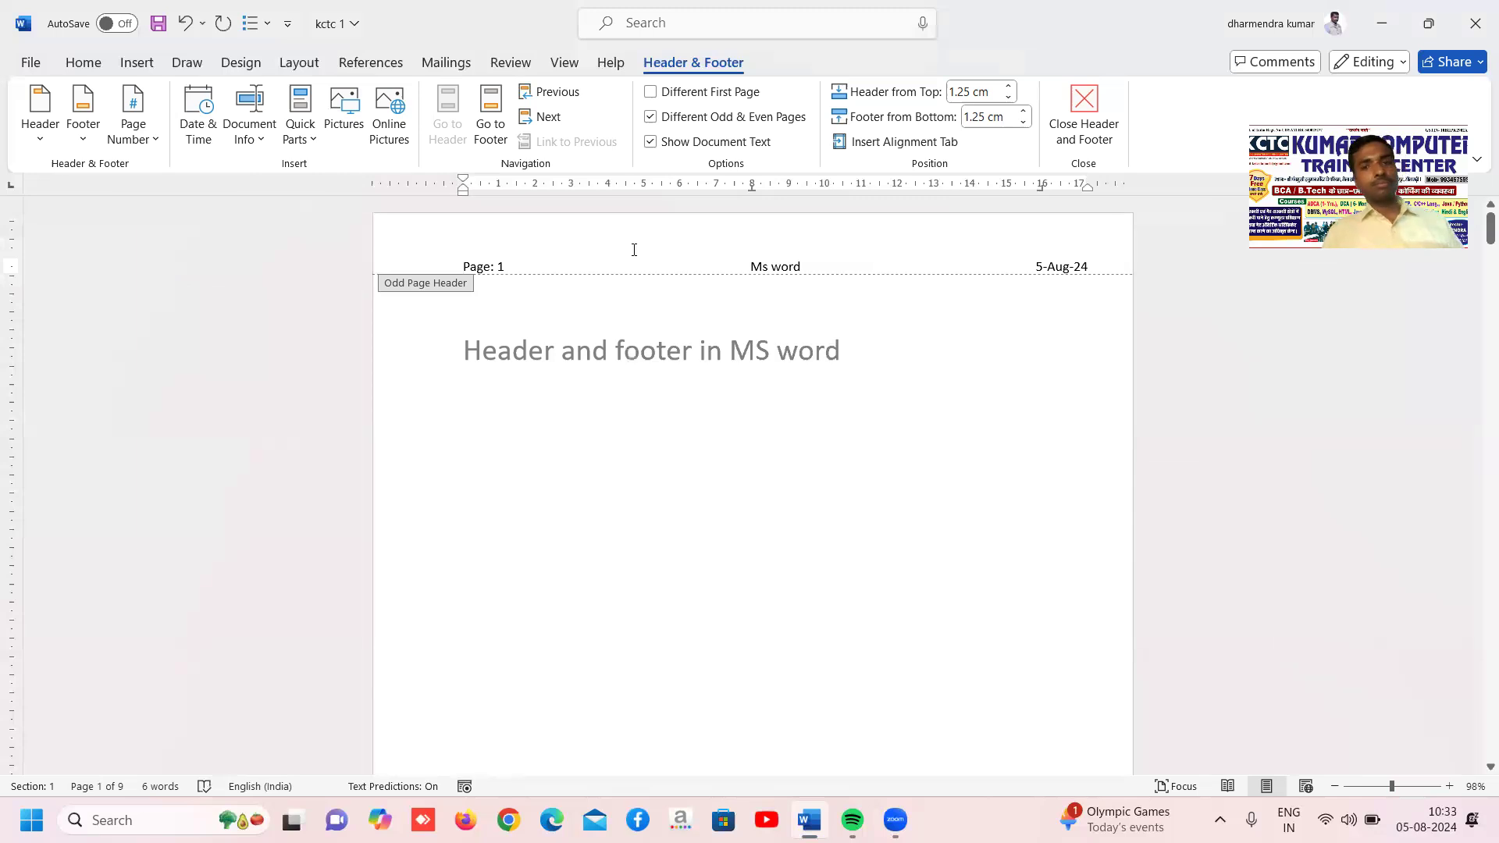
# Turn off Different Odd & Even Pages and leave Different First Page unchecked.
pyautogui.click(663, 122)
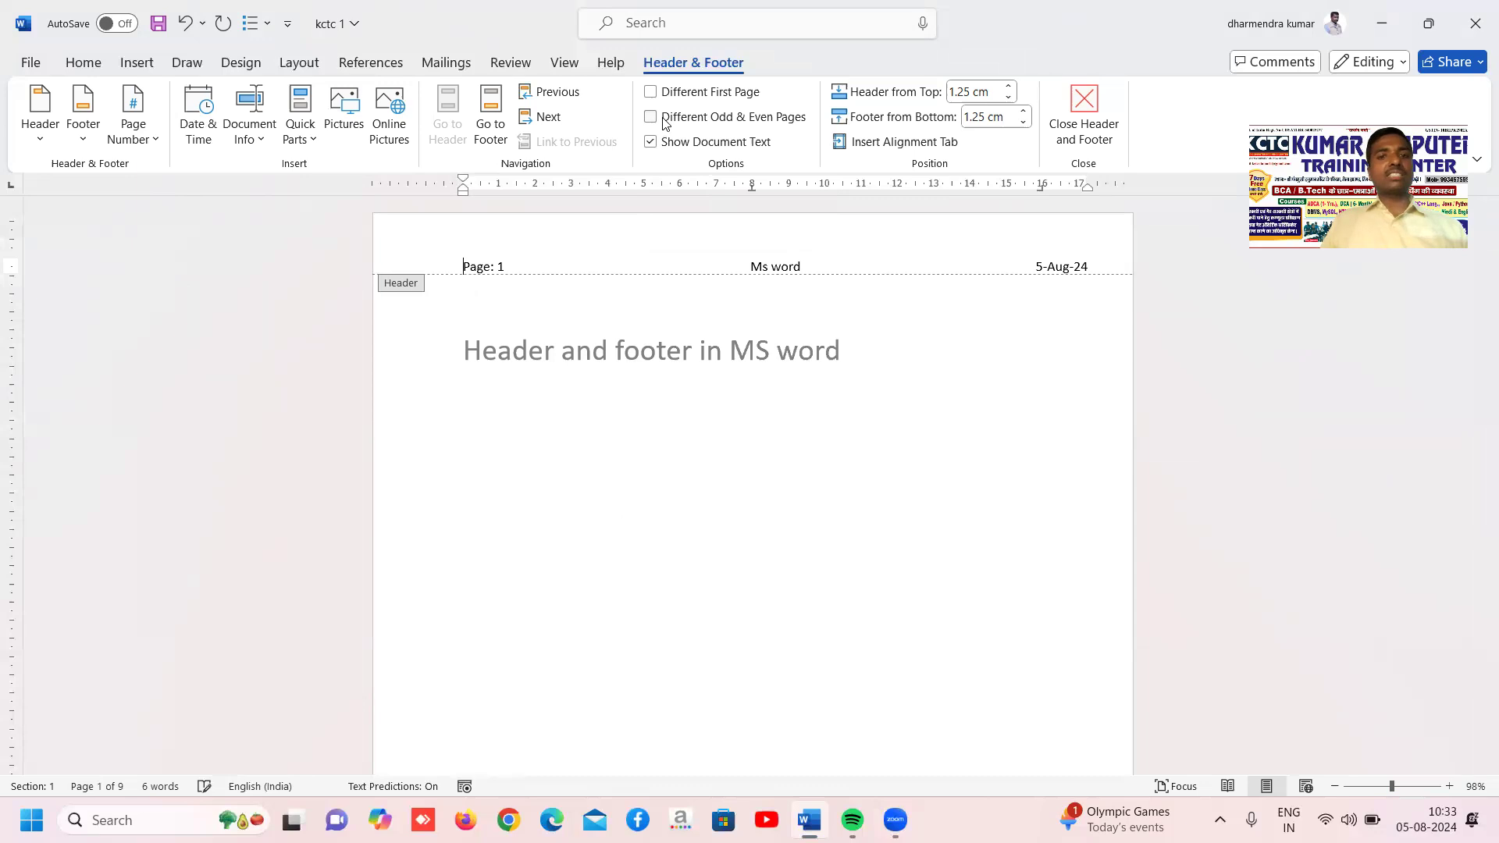
pyautogui.click(651, 93)
pyautogui.click(651, 93)
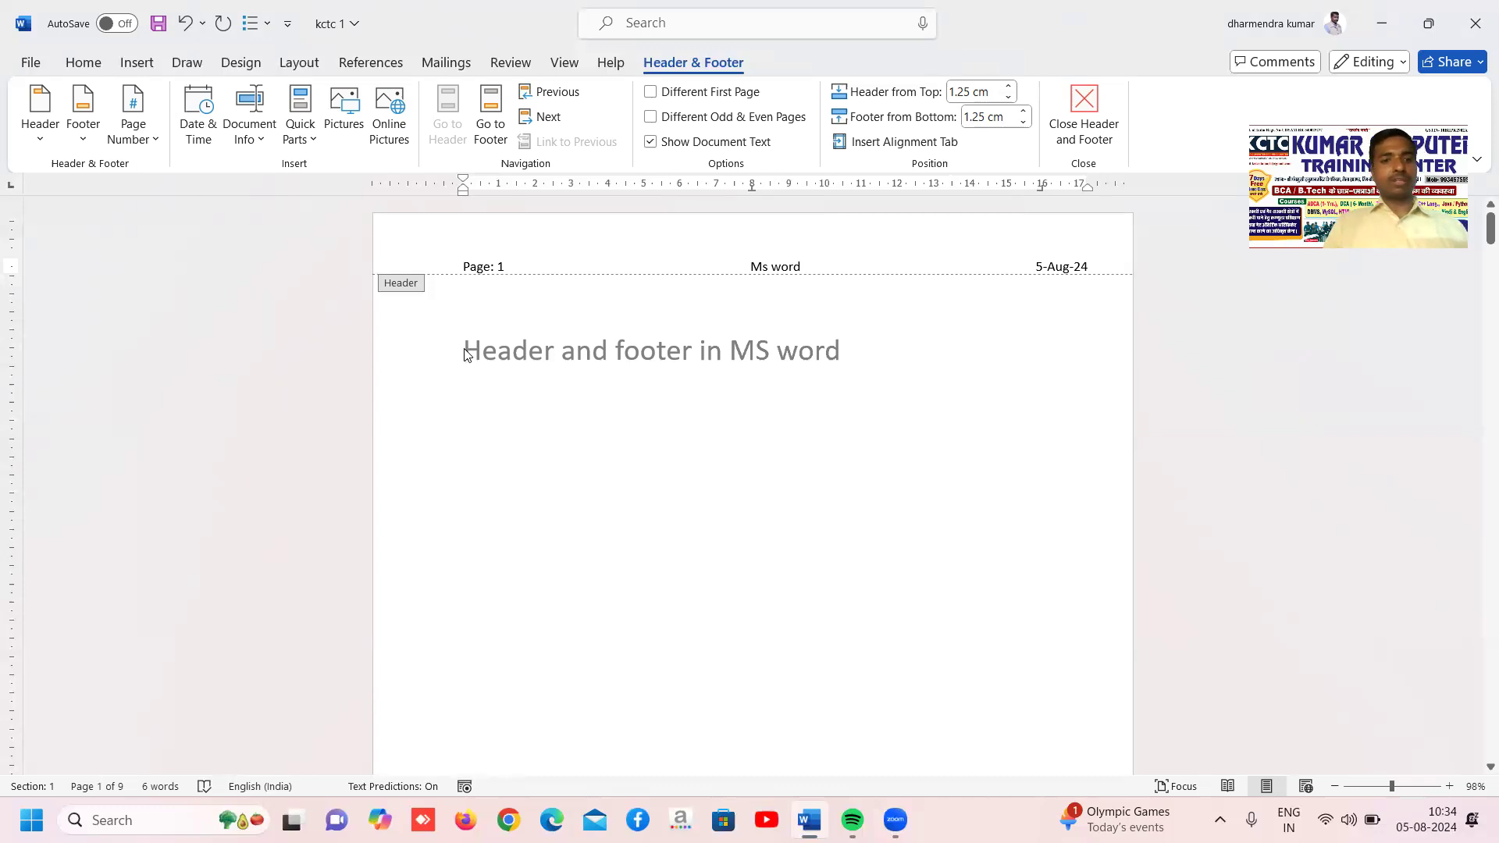
# Close header editing and delete the blank line above the 'Header and footer in MS word' title.
pyautogui.click(1084, 113)
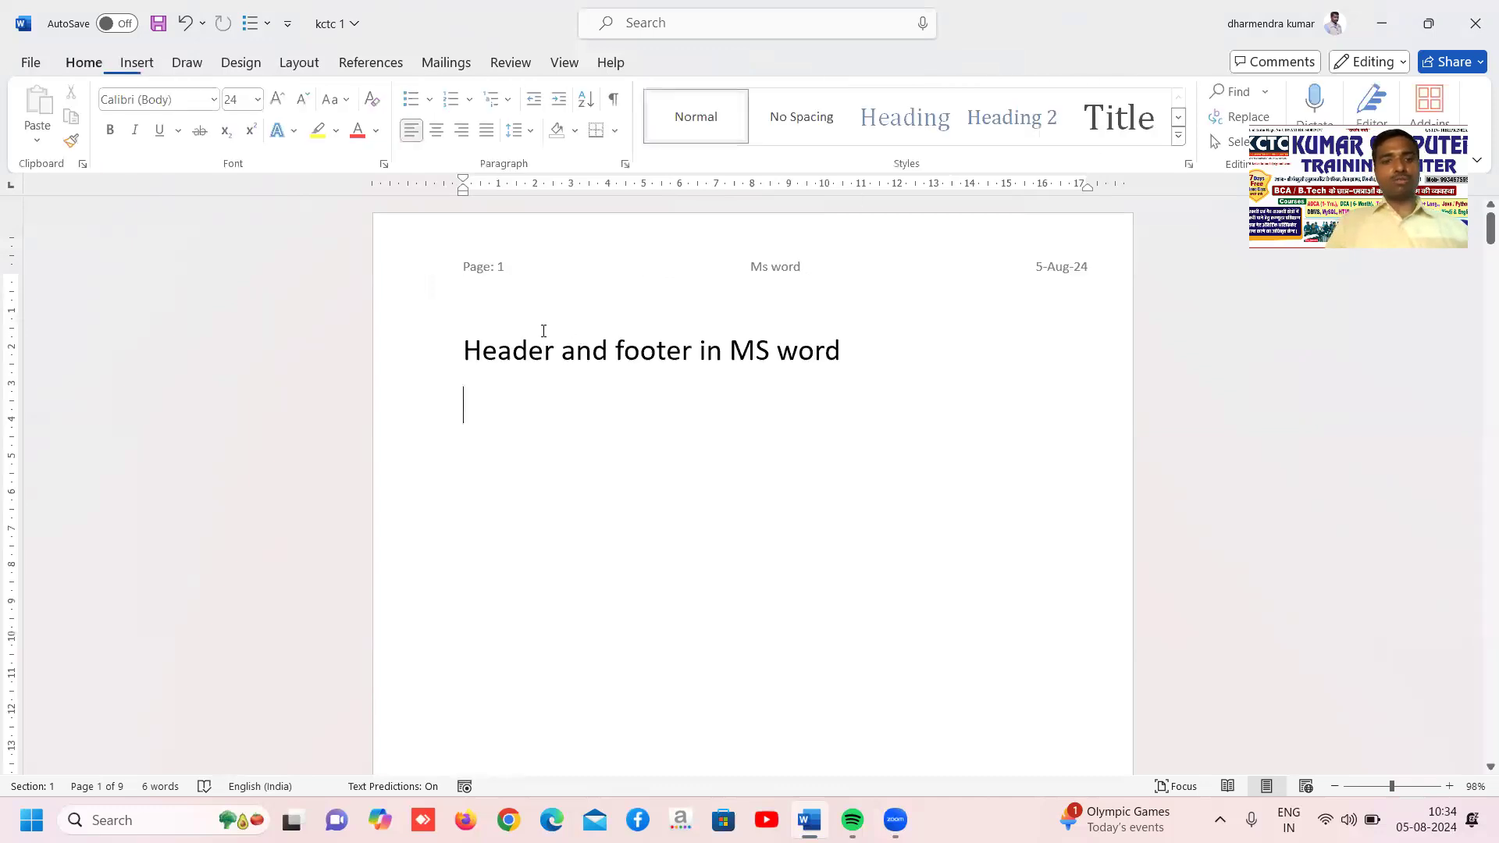
pyautogui.click(459, 349)
pyautogui.press('BackSpace')
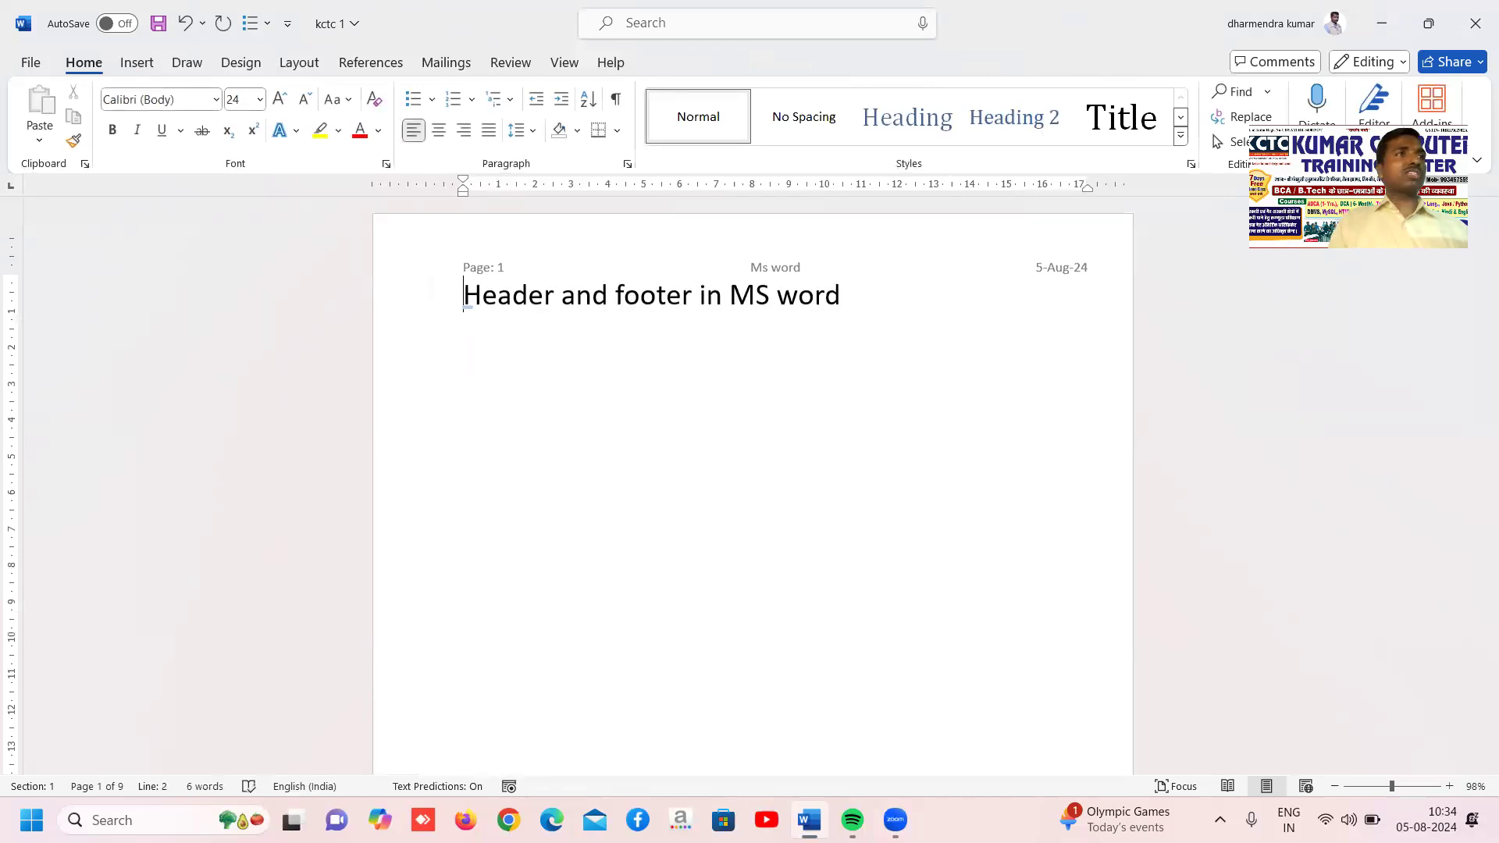
pyautogui.click(138, 64)
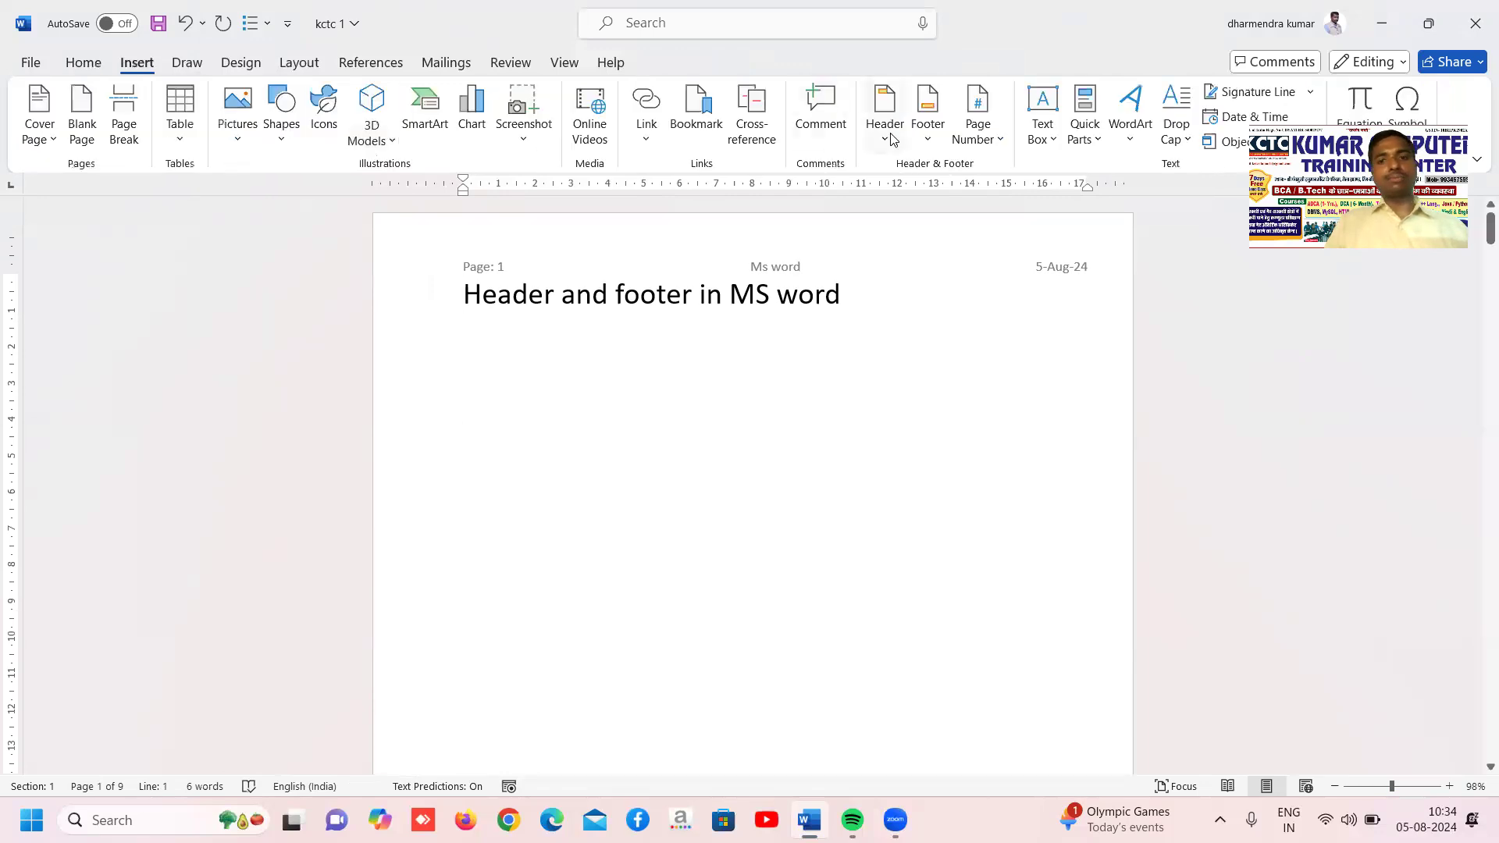
# Edit the header, increase its distance from the top to 2.6 cm, and close it.
pyautogui.click(890, 139)
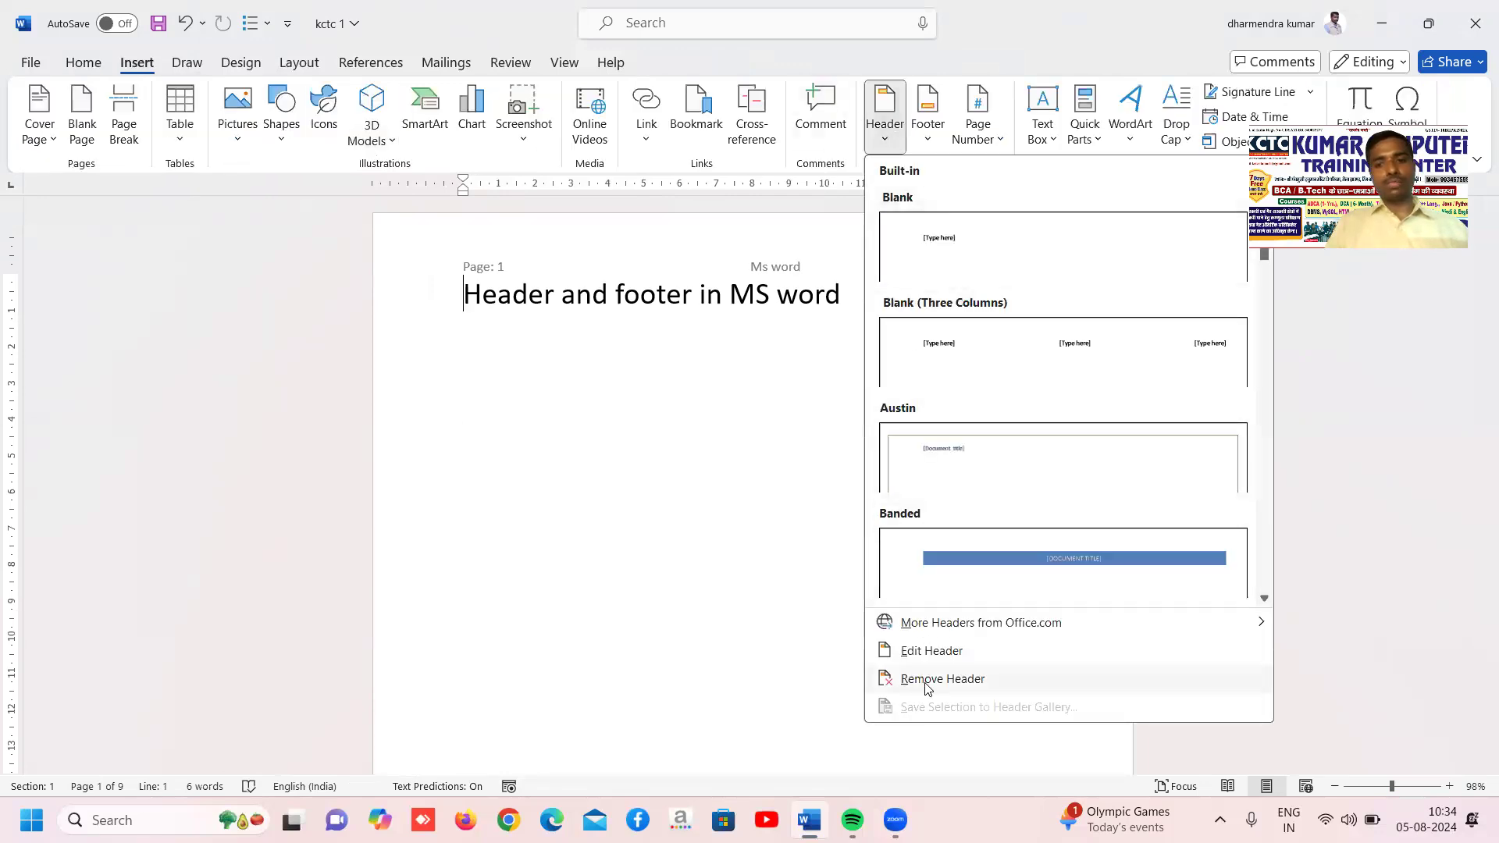
pyautogui.click(942, 662)
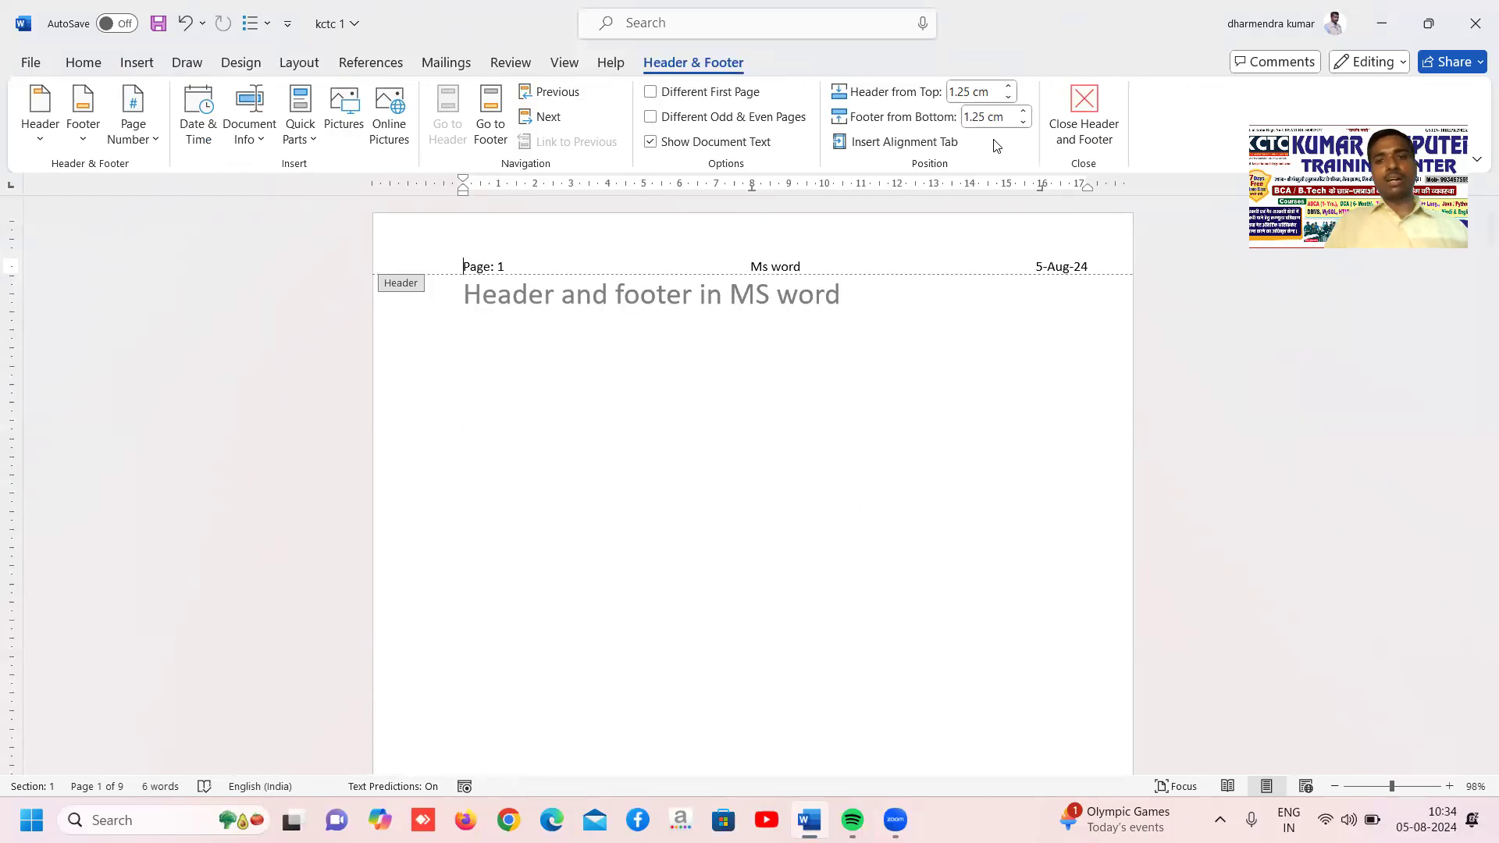
pyautogui.click(1008, 87)
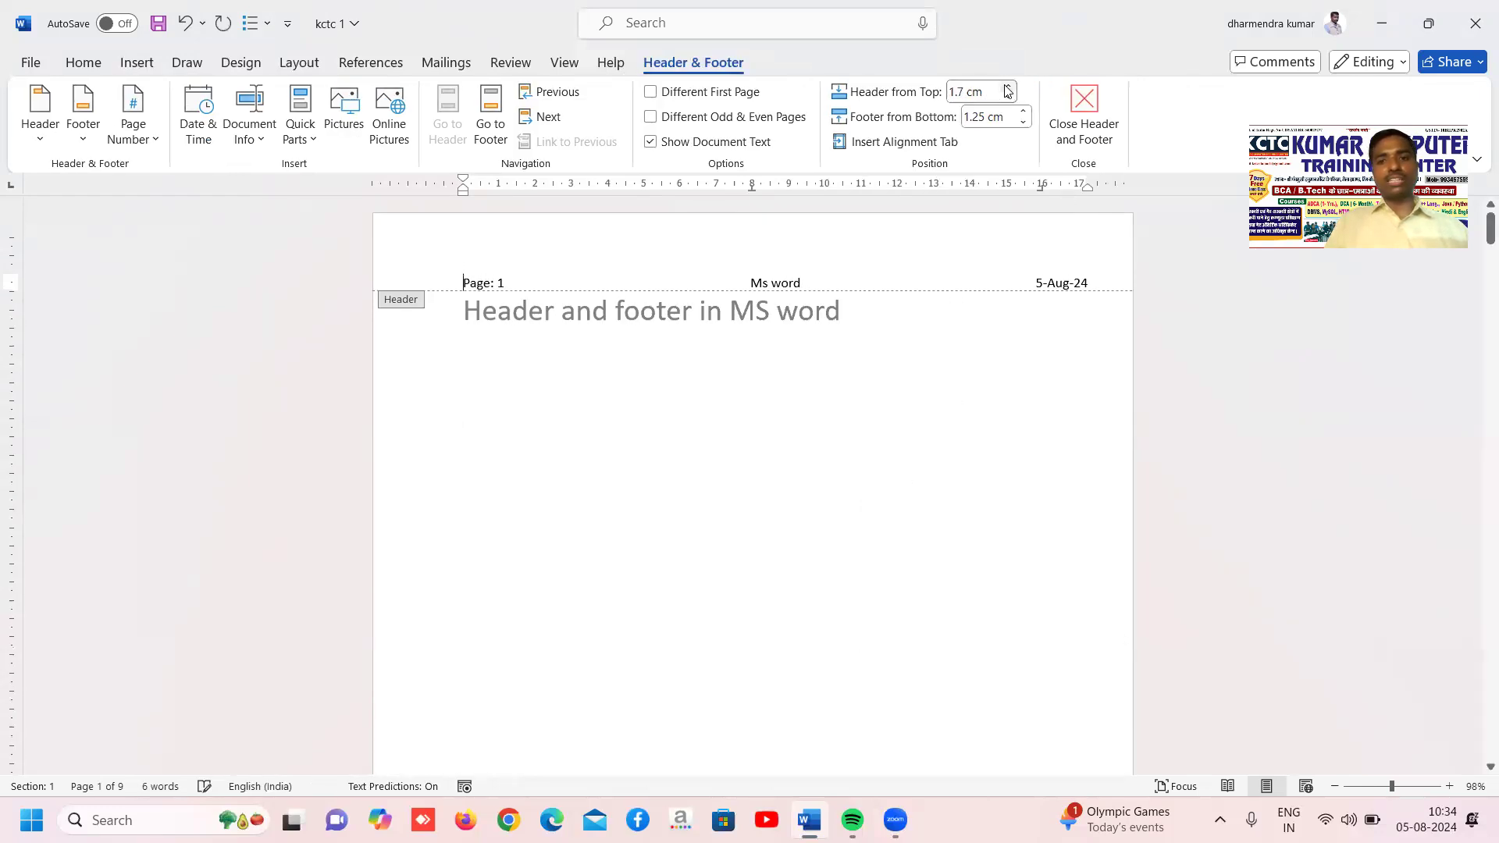
pyautogui.click(1084, 113)
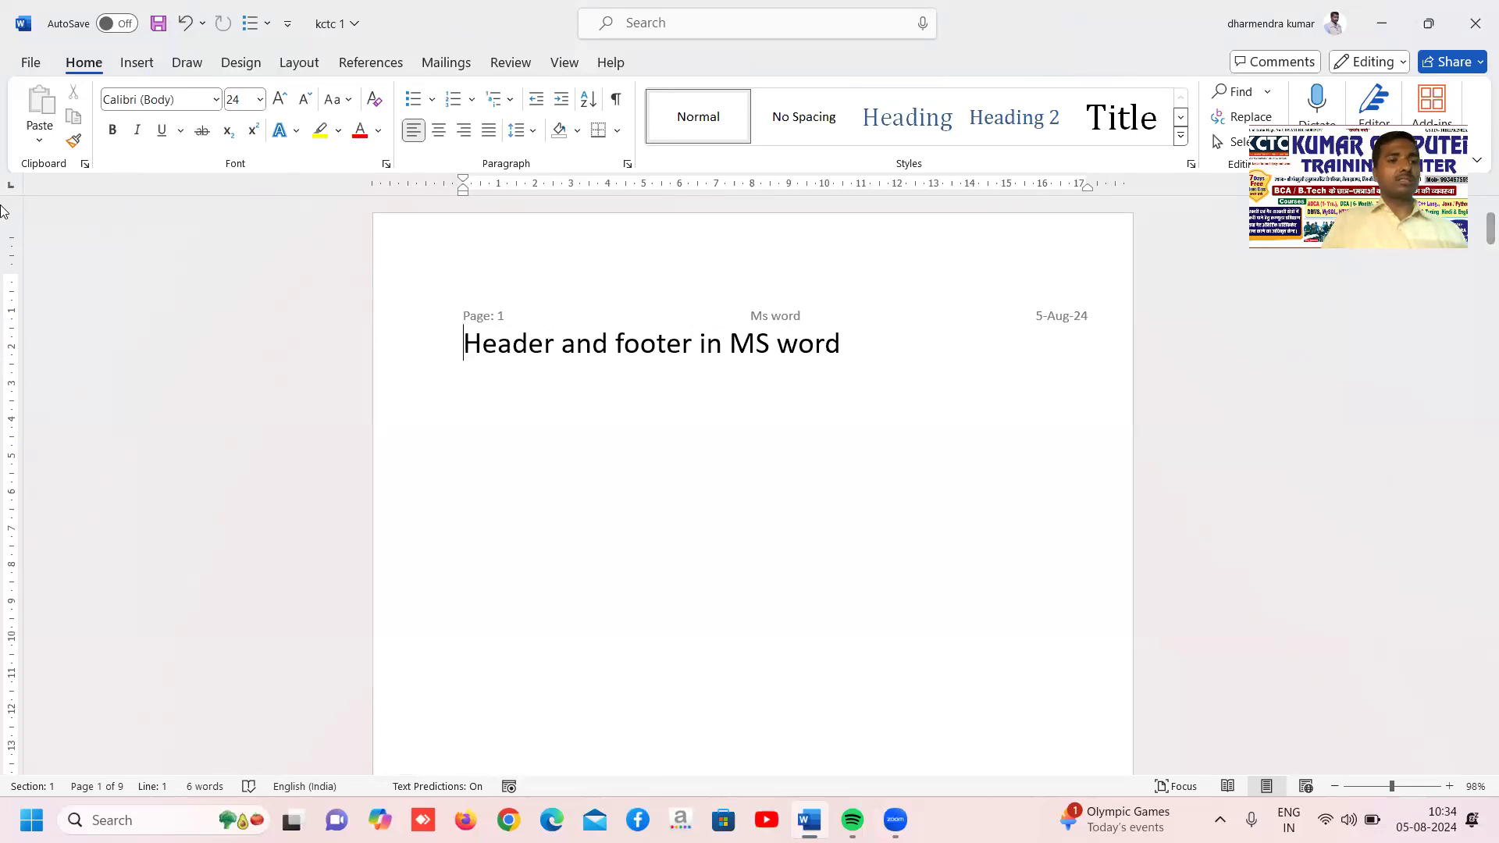
pyautogui.moveTo(9, 273); pyautogui.dragTo(9, 251)
pyautogui.press('Down')
pyautogui.press('Down')
pyautogui.press('Down')
pyautogui.press('Up')
pyautogui.press('Up')
pyautogui.press('Up')
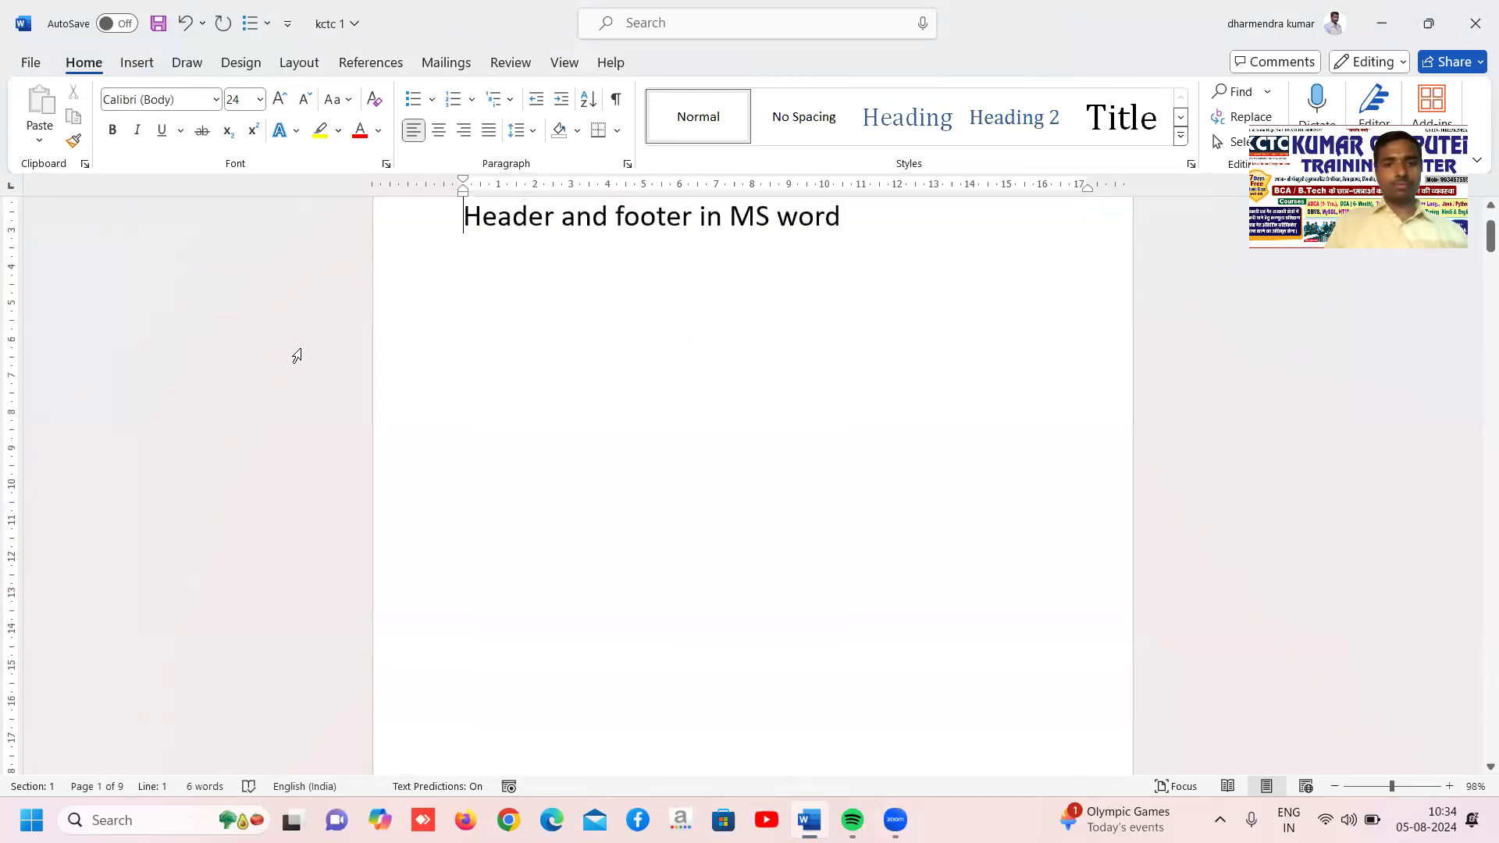
pyautogui.scroll(2, 297, 356)
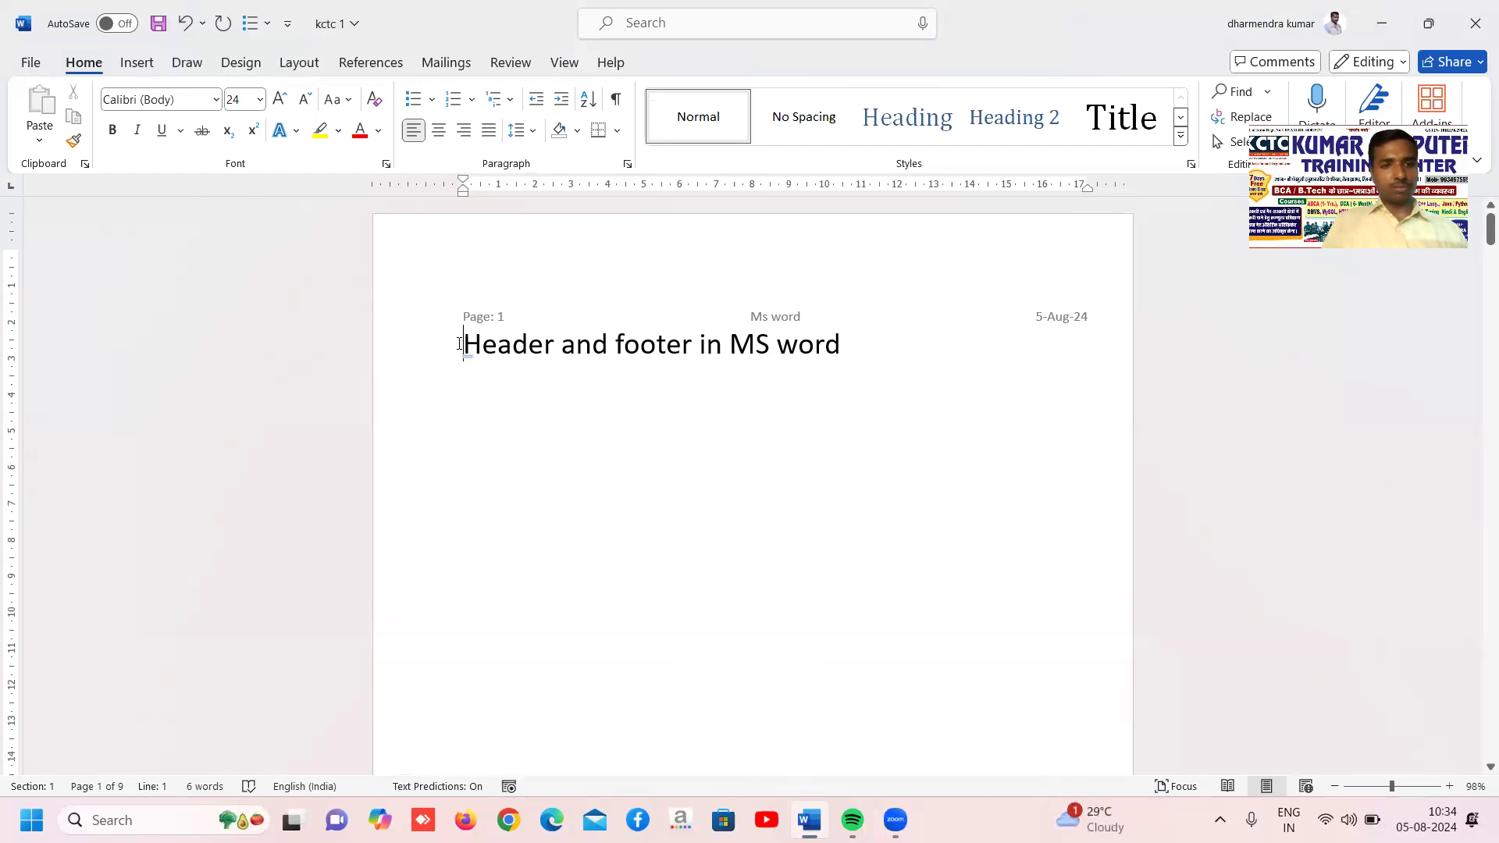
pyautogui.click(137, 62)
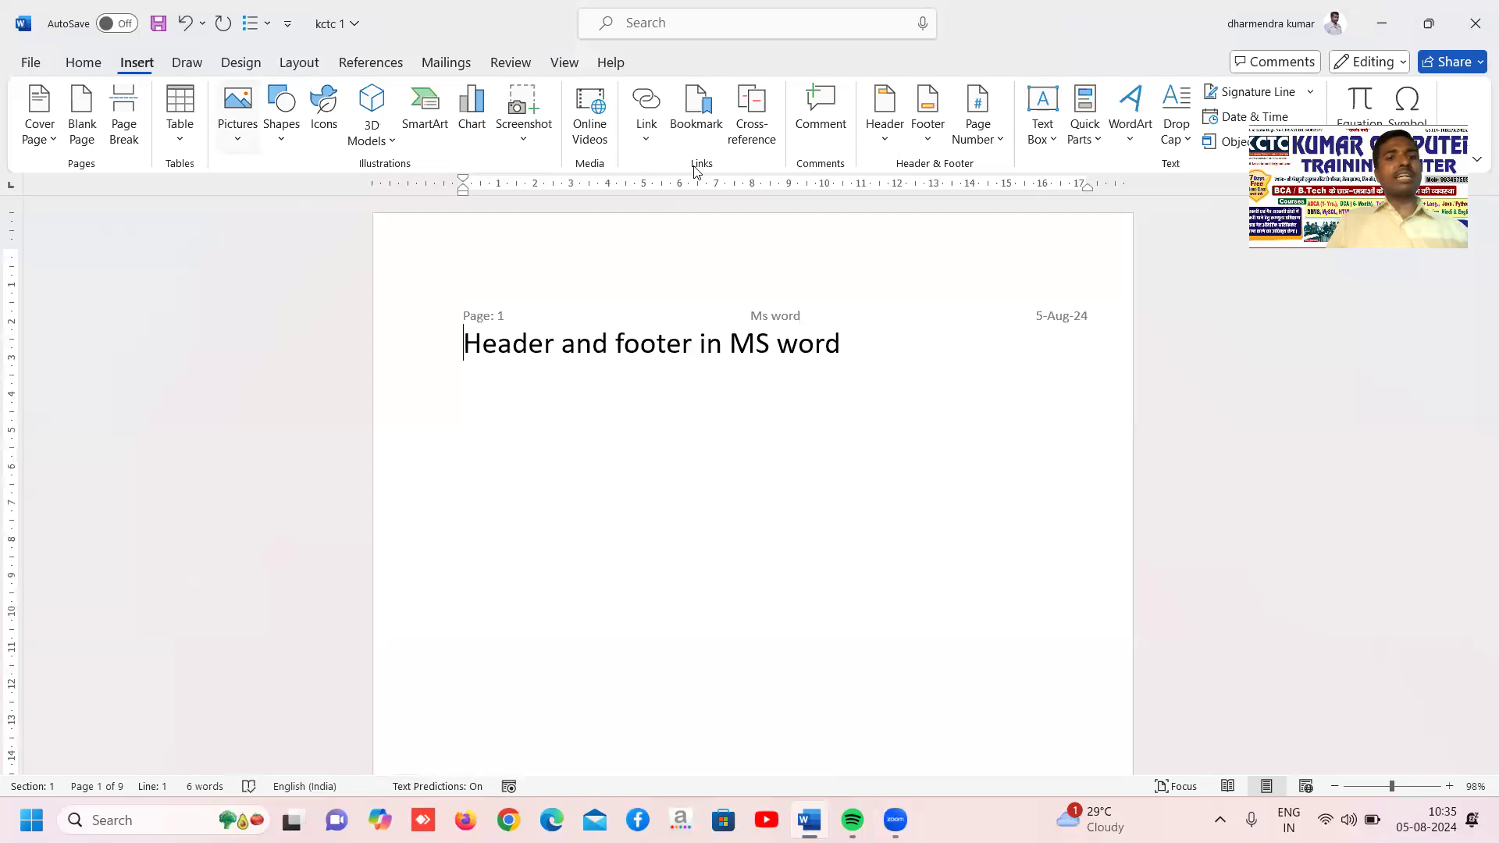
# Set Header from Top and Footer from Bottom both to 1.5 cm, then close the header.
pyautogui.click(885, 141)
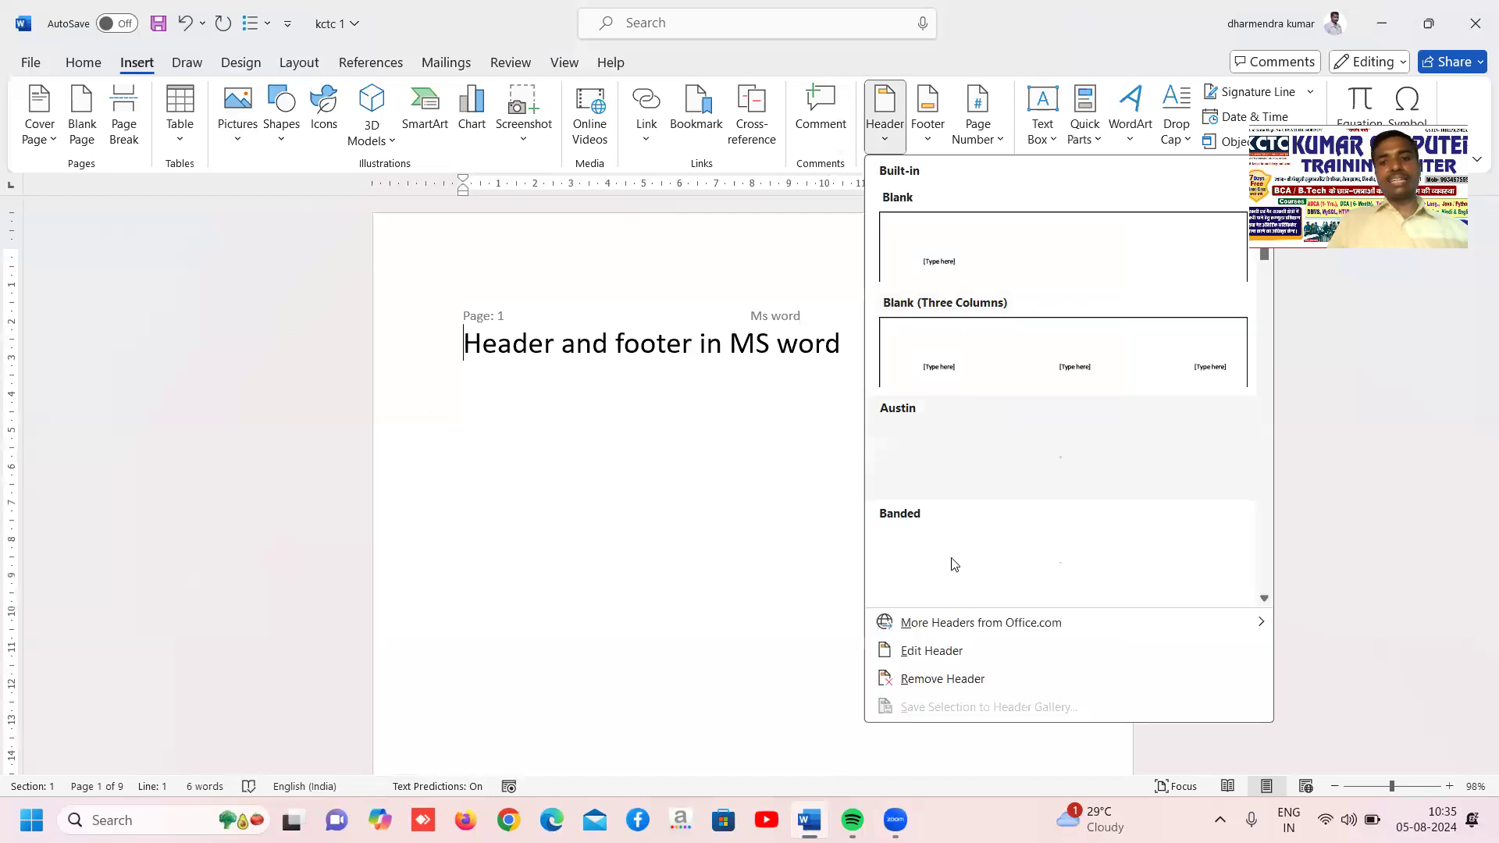
pyautogui.click(969, 659)
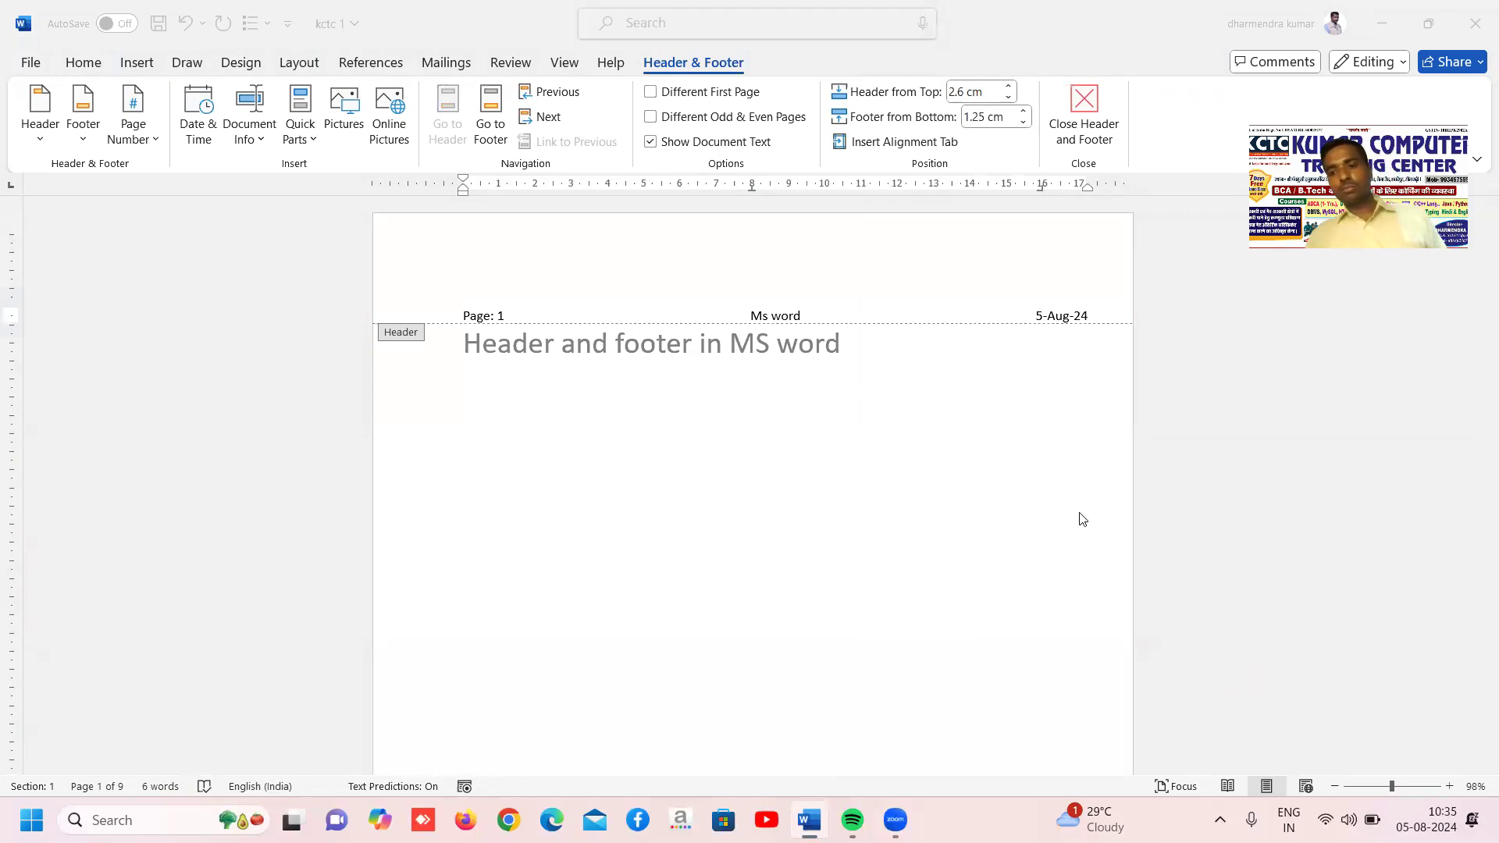
pyautogui.click(975, 467)
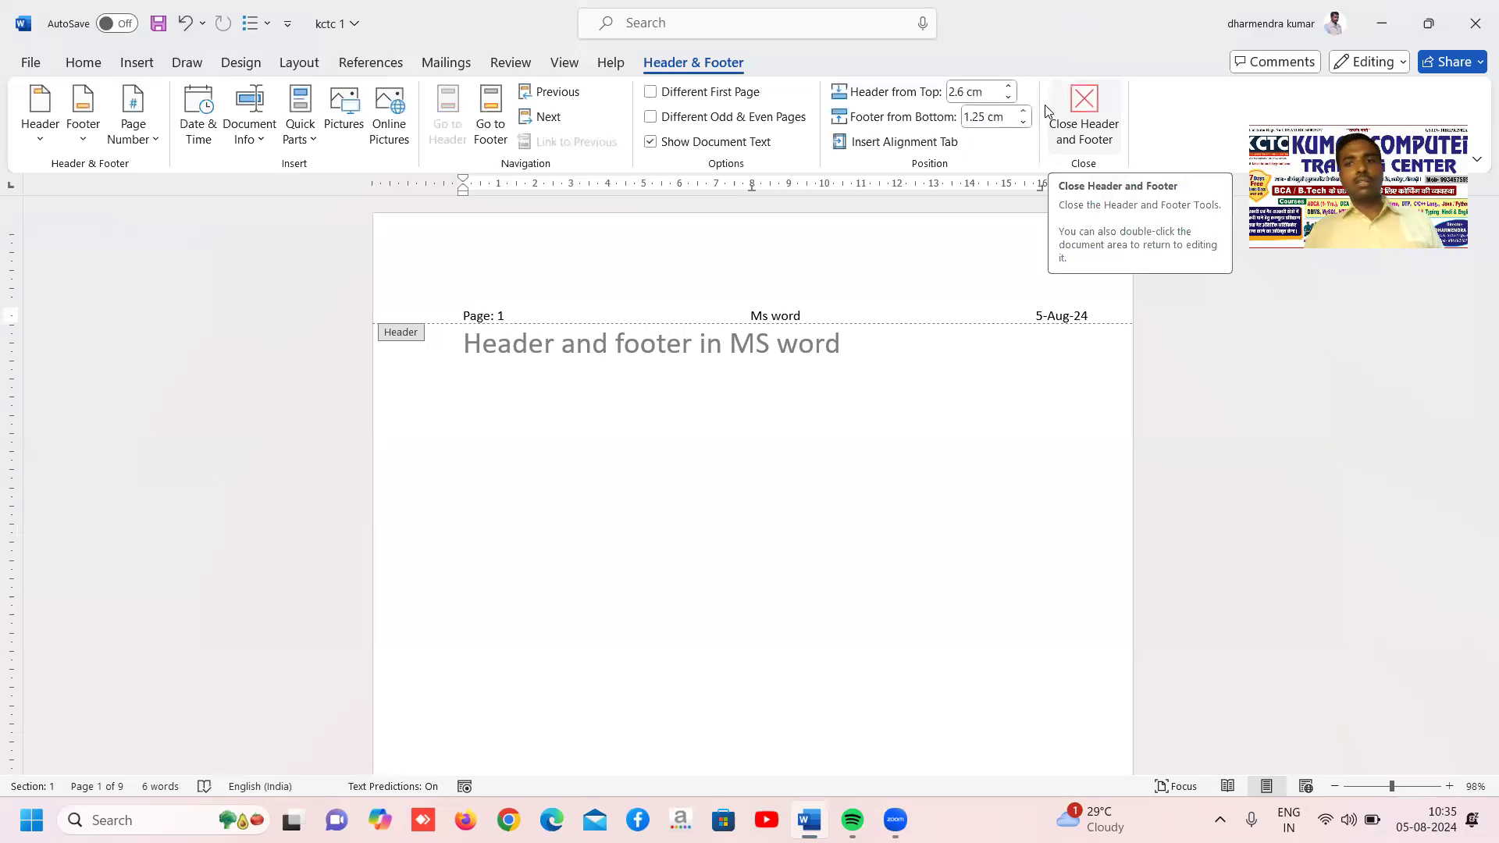
pyautogui.moveTo(1012, 98); pyautogui.dragTo(1012, 98)
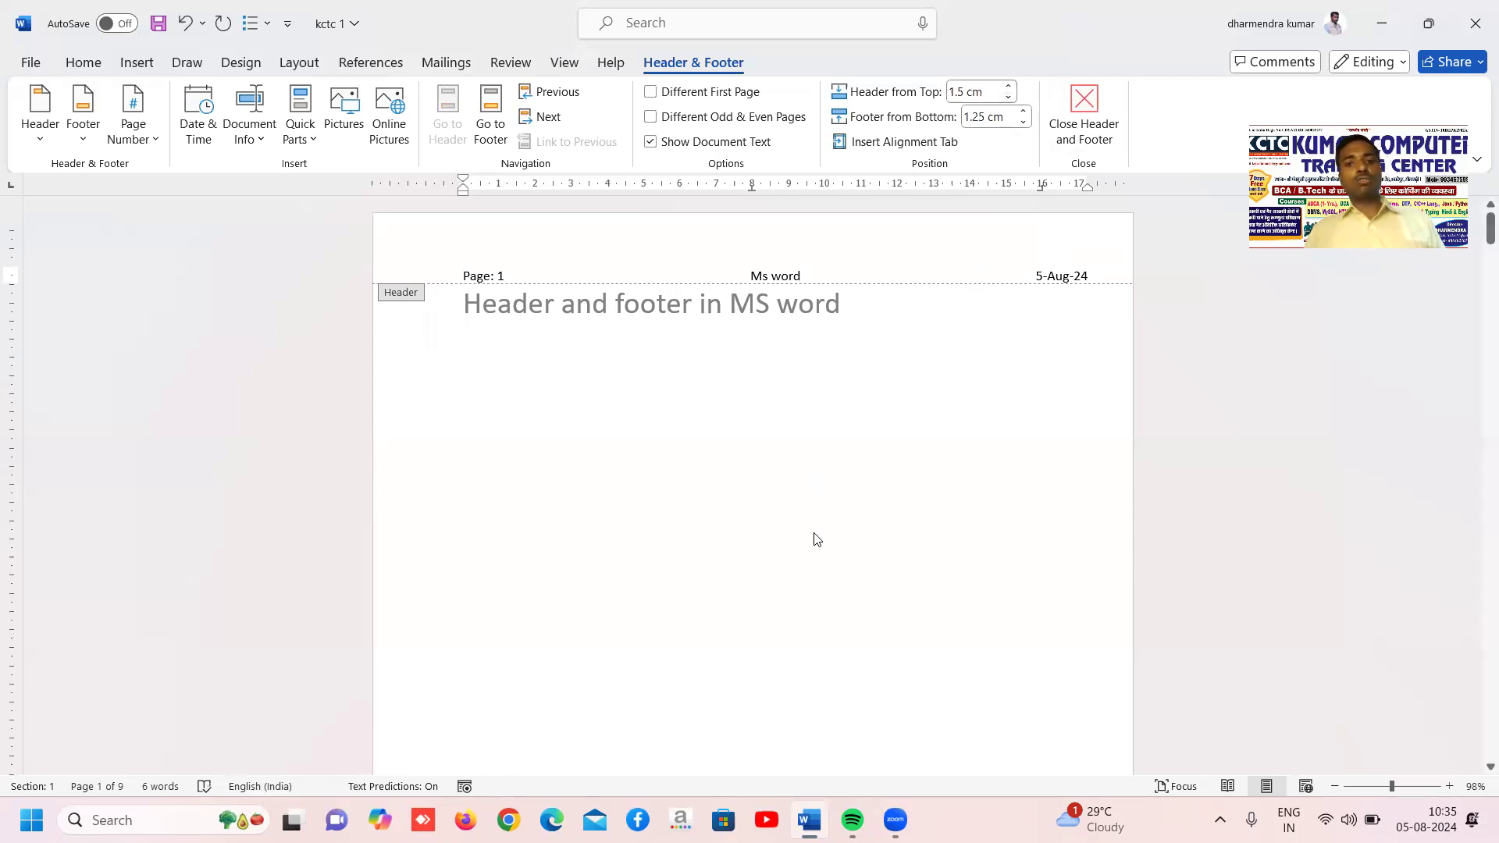
pyautogui.scroll(-8, 810, 529)
pyautogui.scroll(-6, 766, 445)
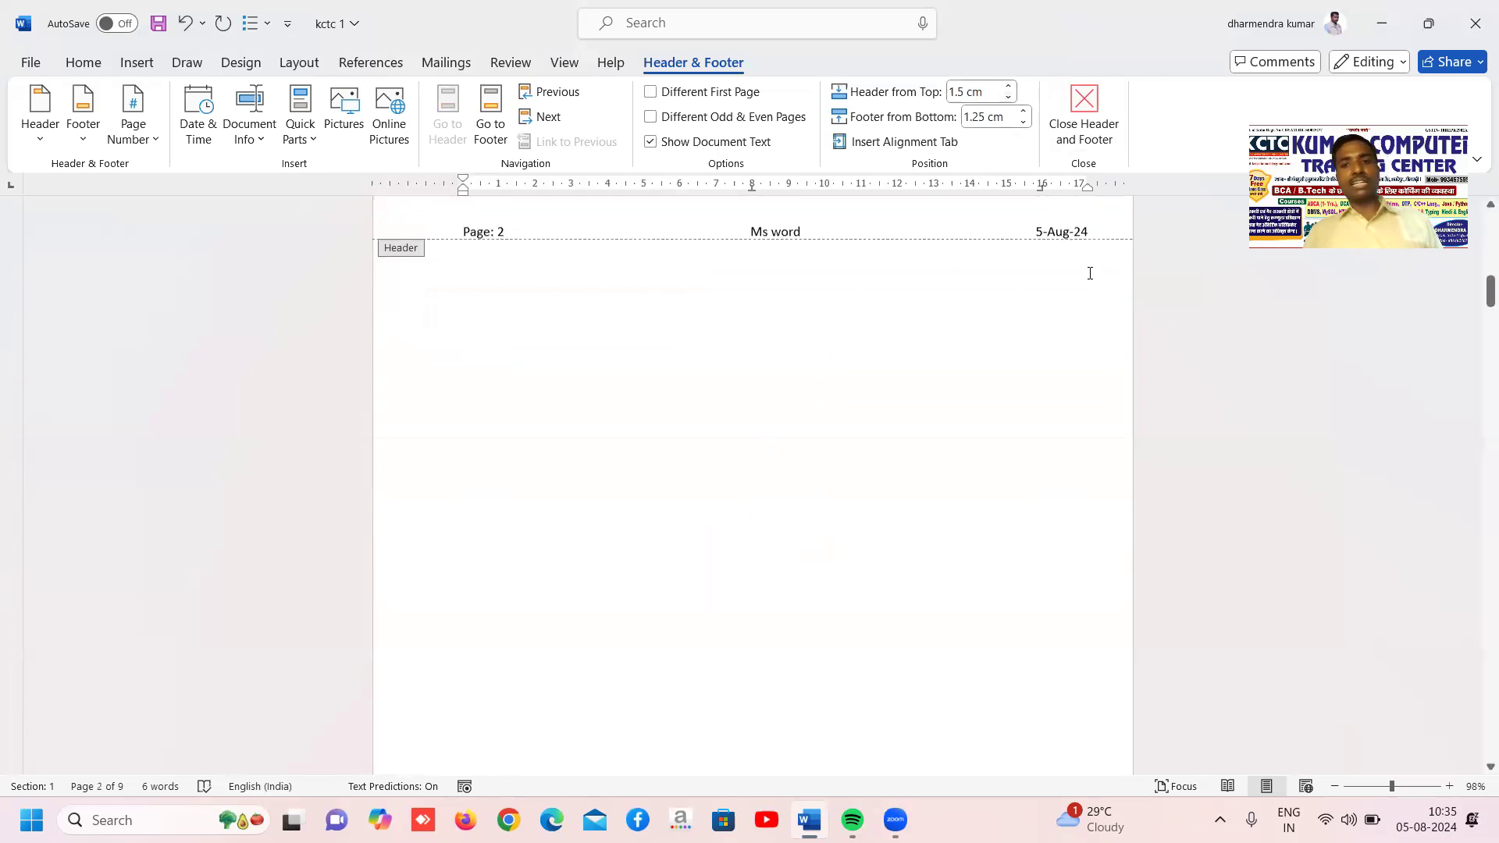
pyautogui.scroll(2, 1087, 275)
pyautogui.click(1025, 114)
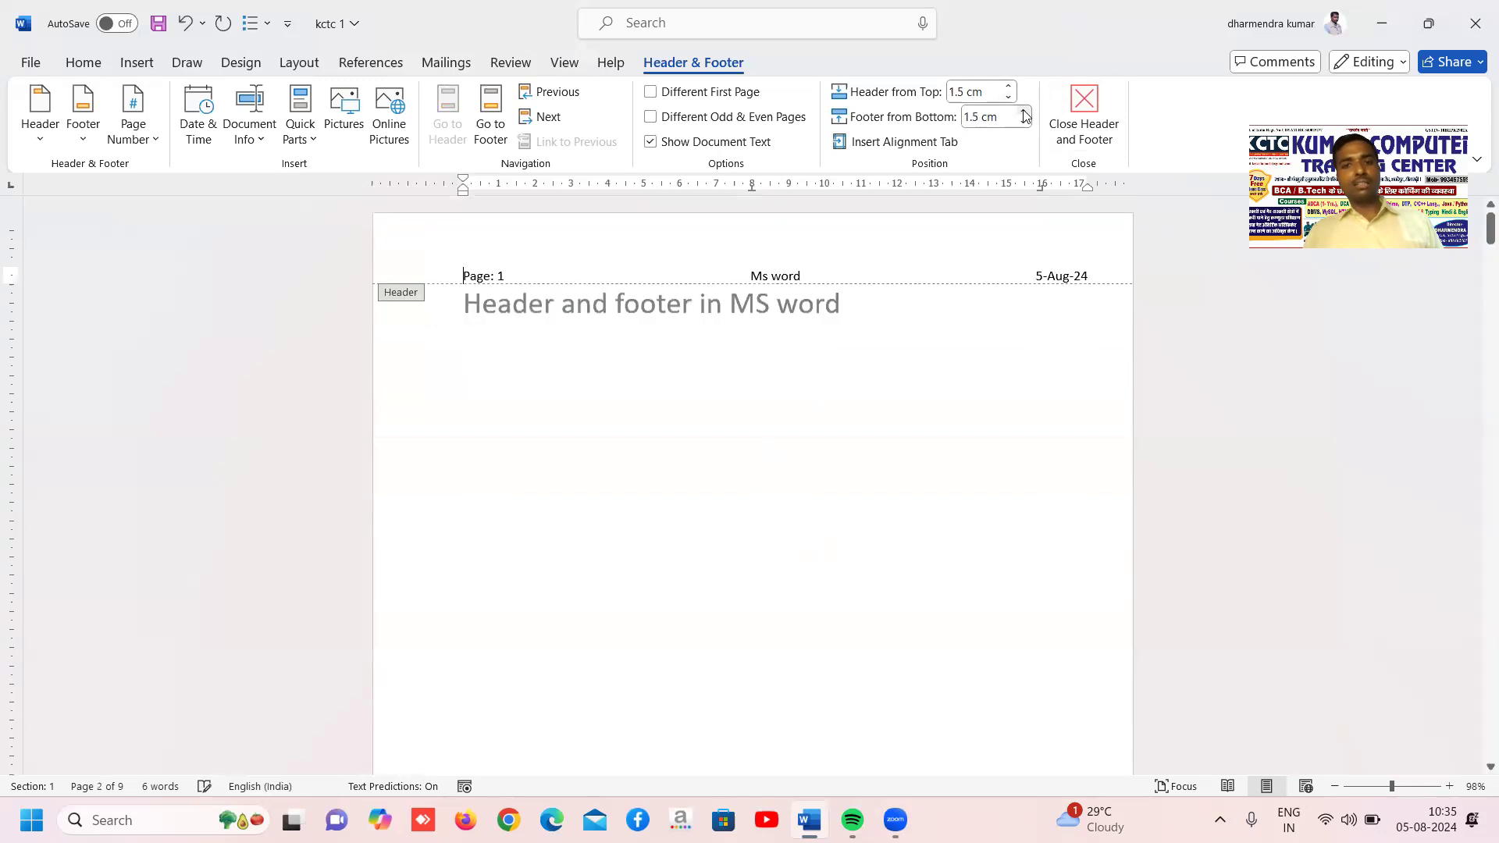
pyautogui.click(1102, 121)
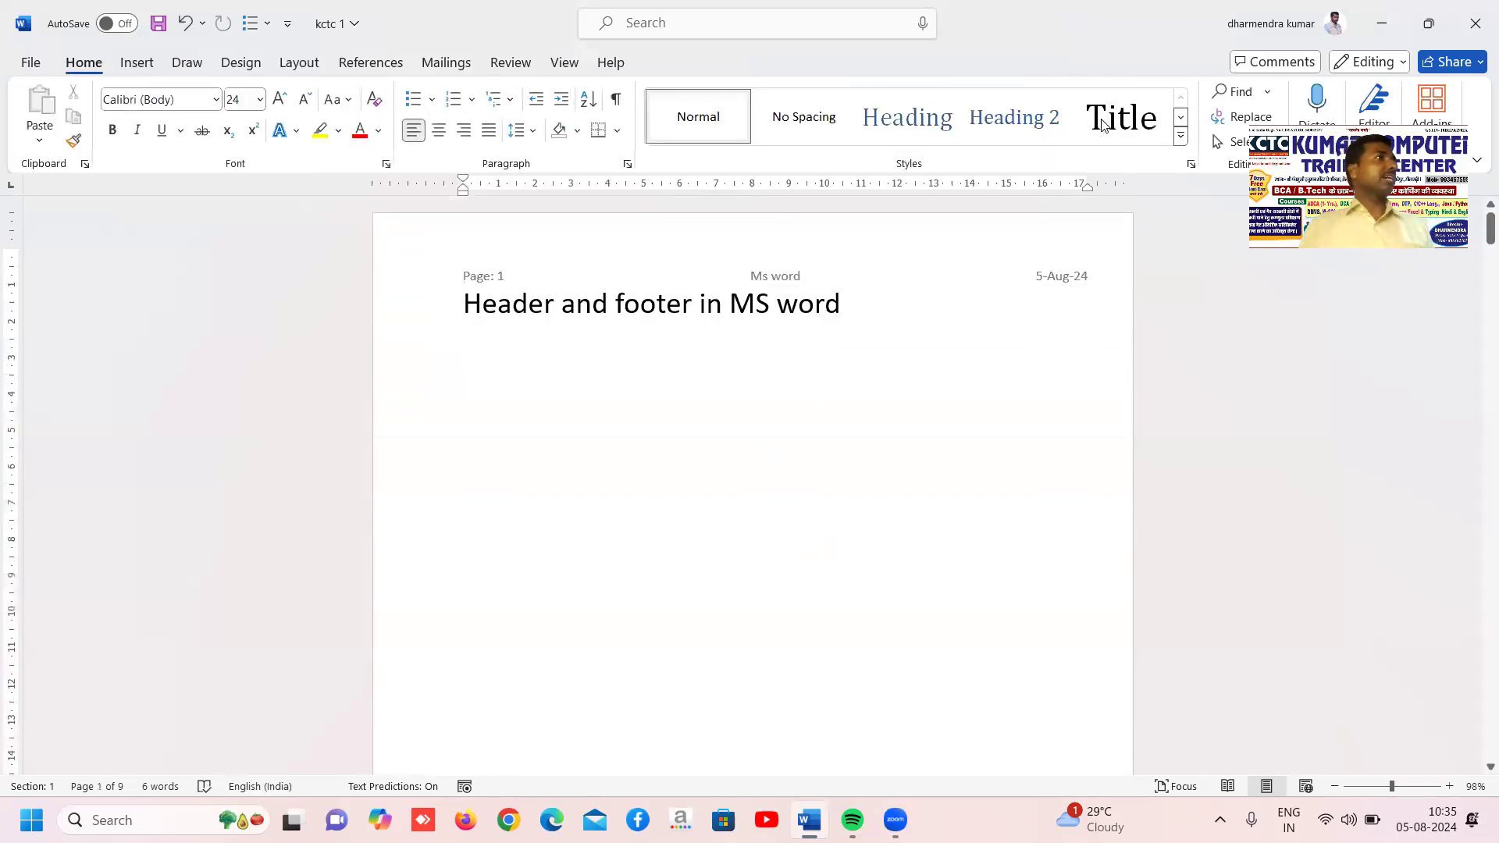